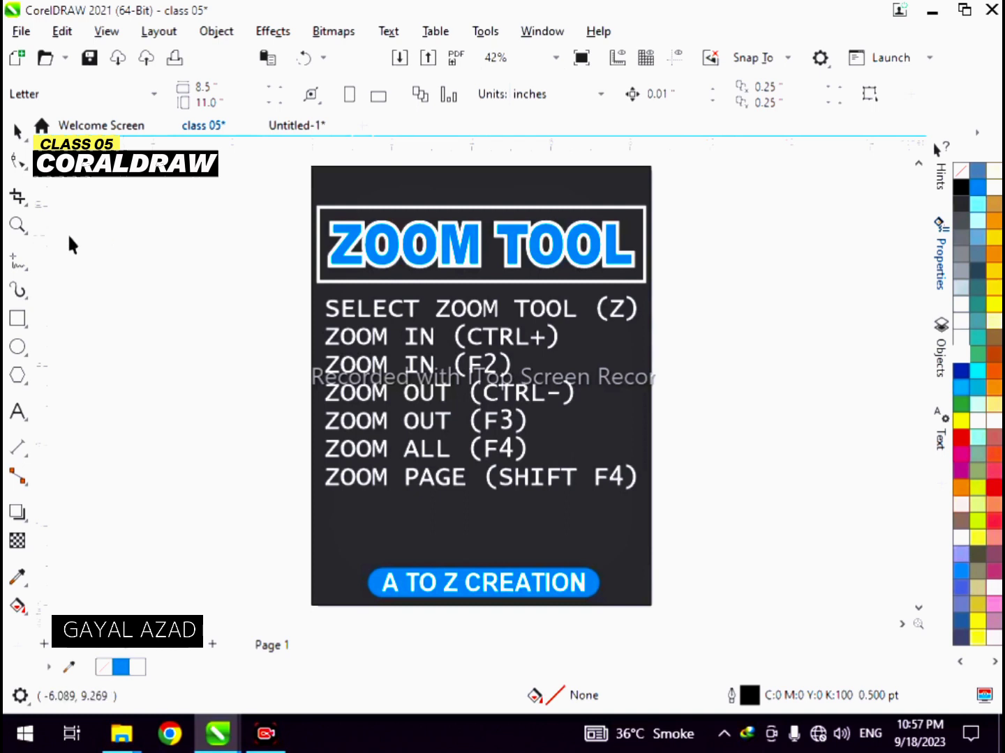
Open the Zoom tool's flyout to view the Zoom and Pan tools, and return to the Pick tool.
click(15, 225)
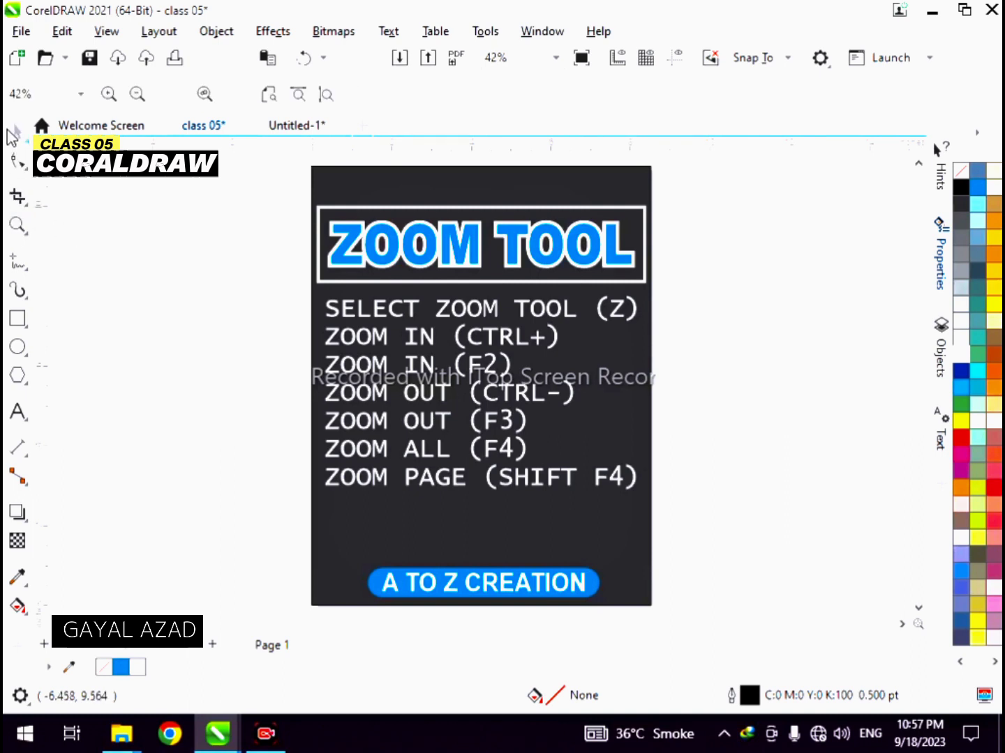
click(14, 132)
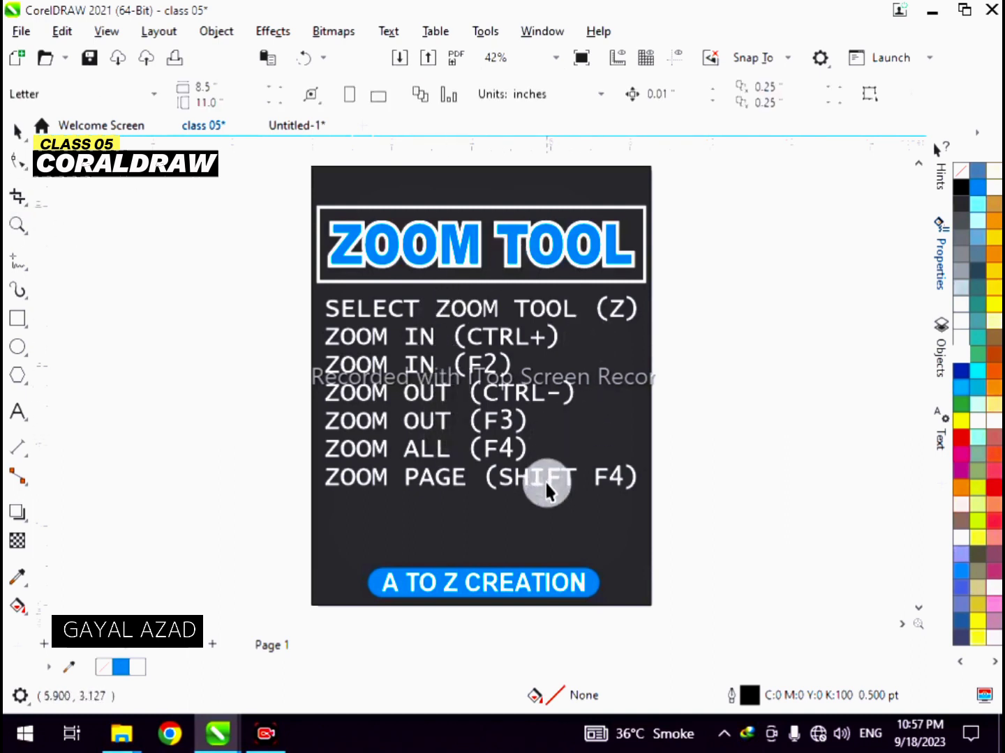
click(20, 226)
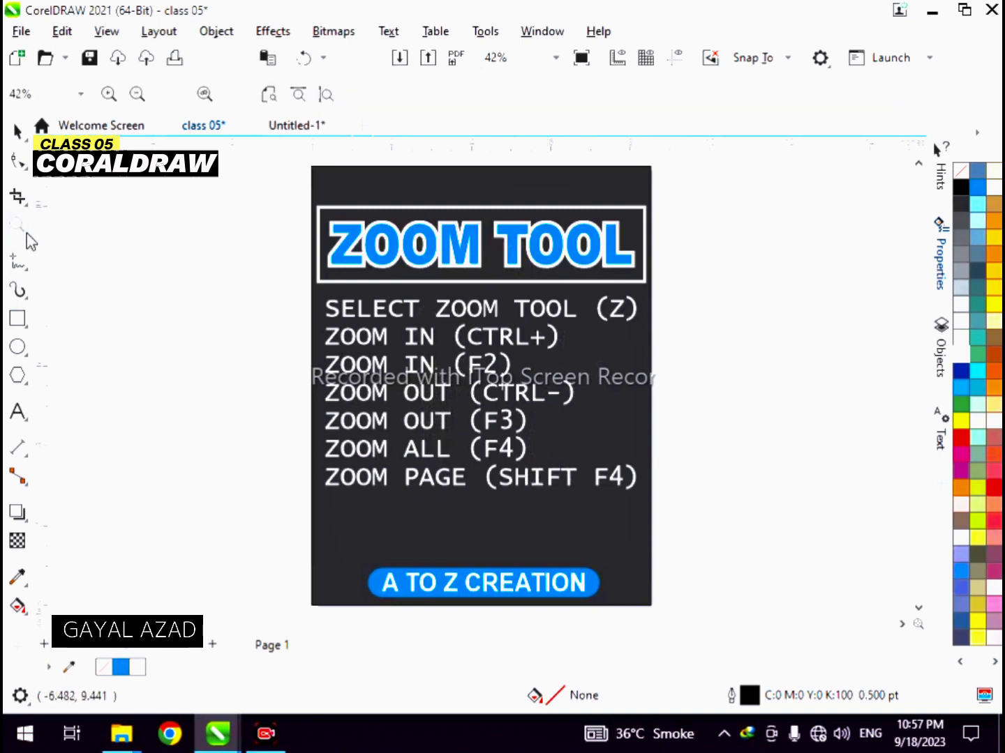
click(26, 233)
click(27, 233)
click(26, 236)
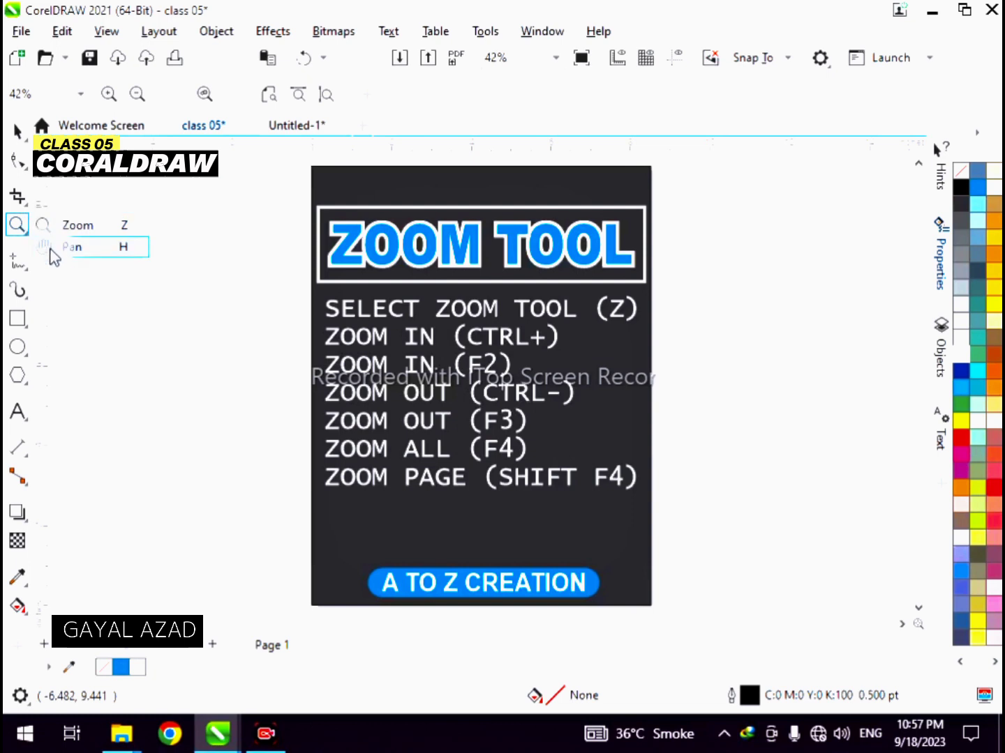
click(16, 133)
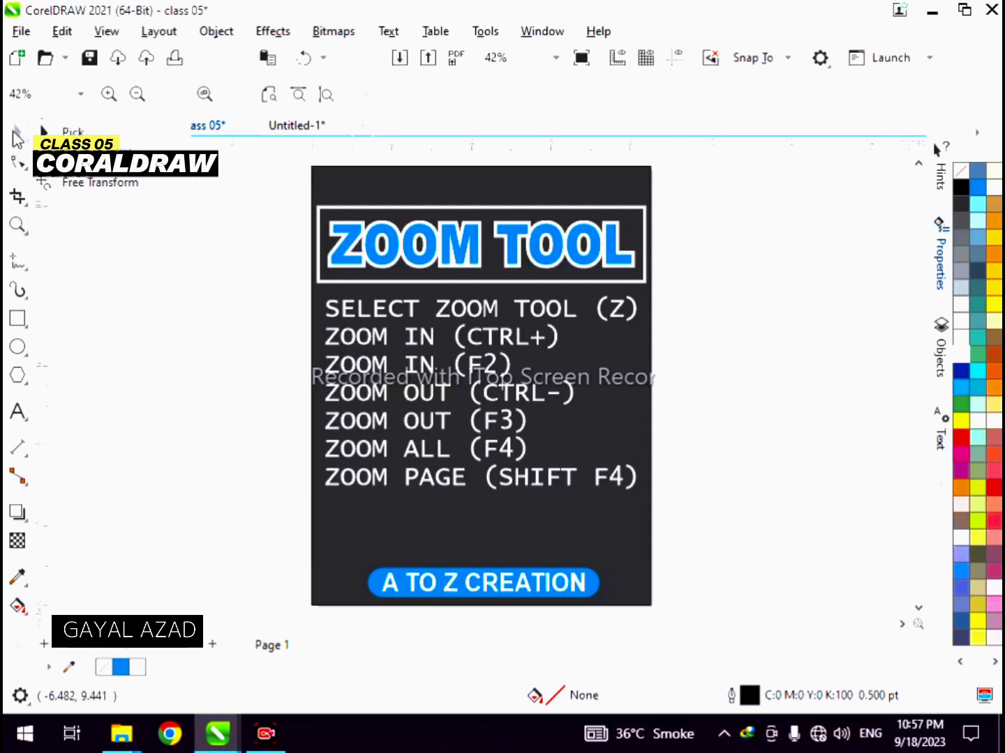
Use the Zoom tool to zoom in on the blank area beside the page and zoom back out, and return to the Pick tool.
click(17, 225)
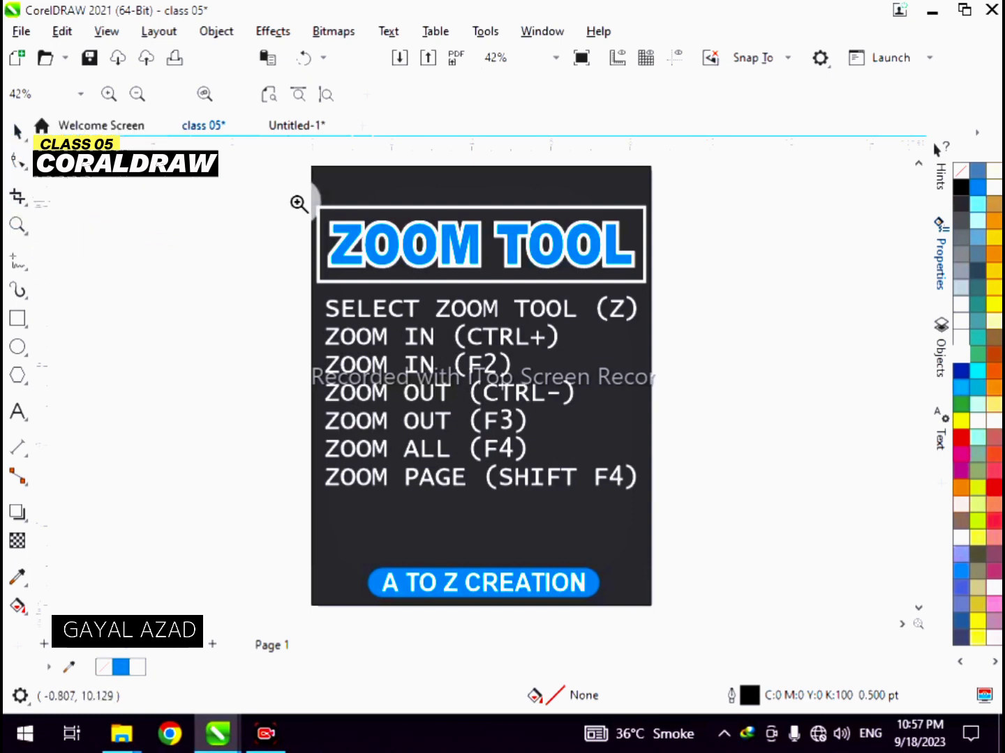
click(212, 229)
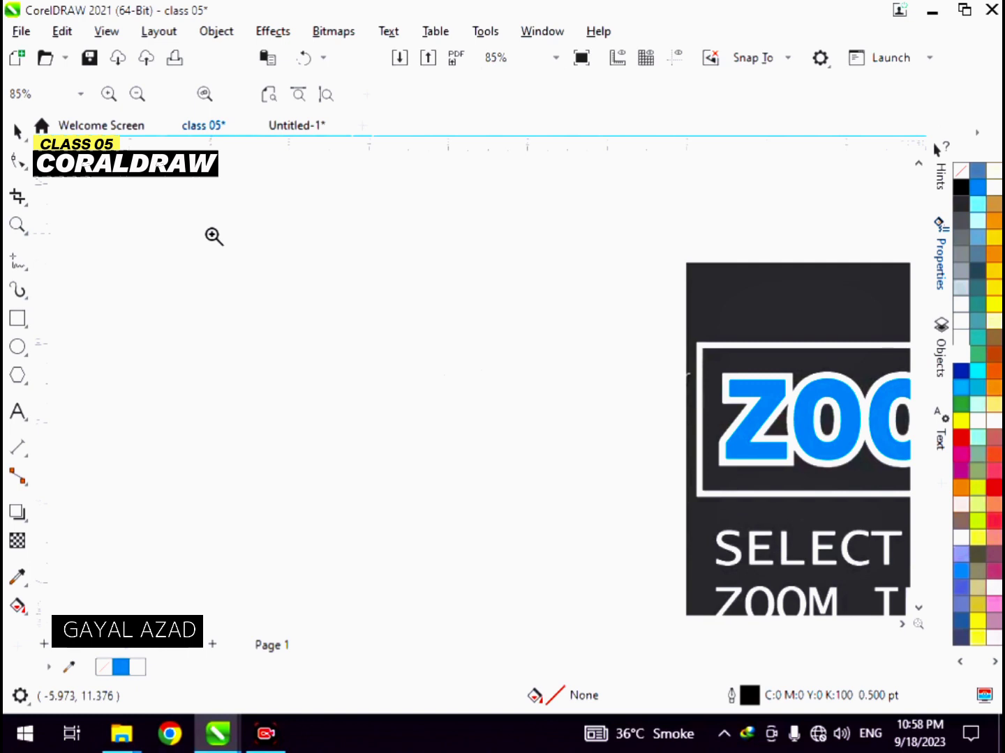
right_click(213, 237)
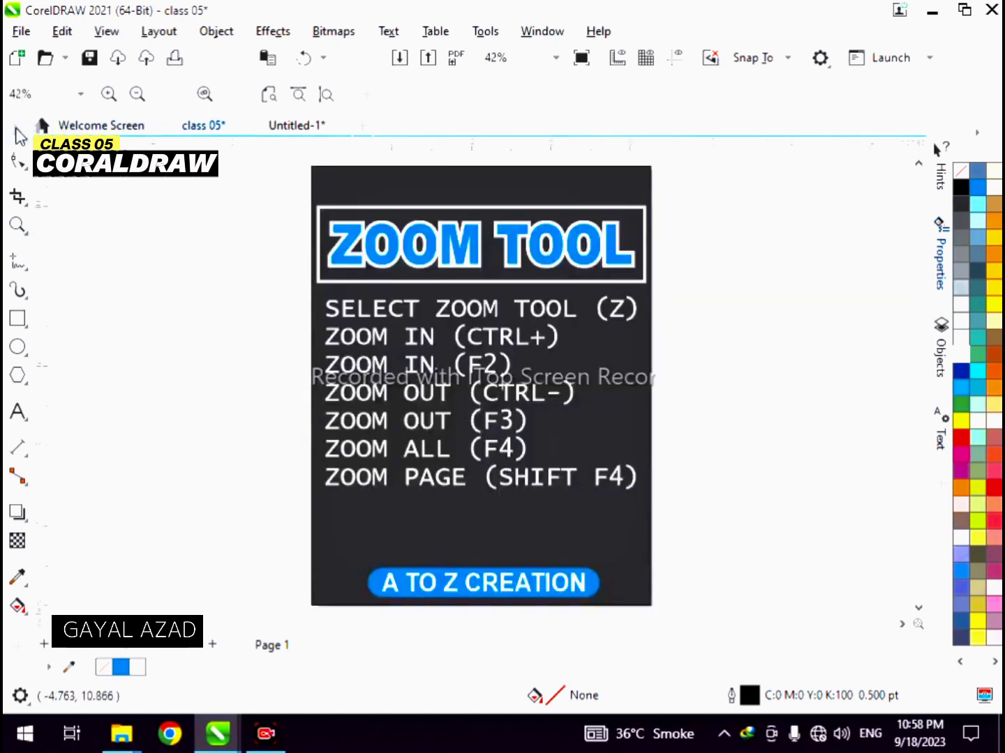
click(18, 130)
click(17, 224)
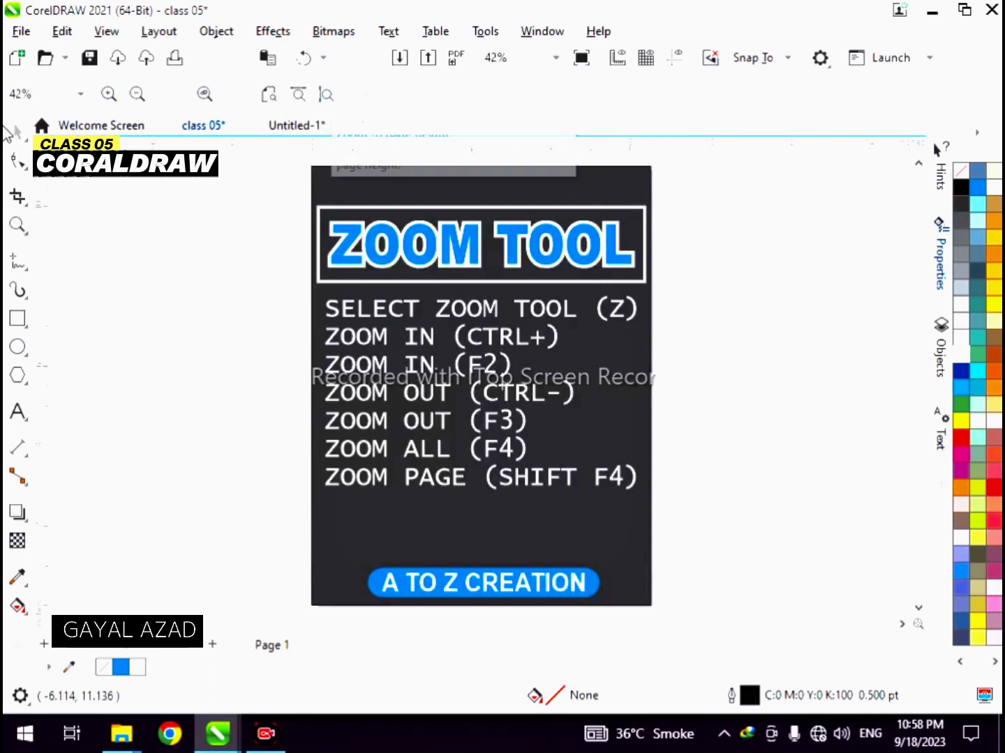
click(19, 131)
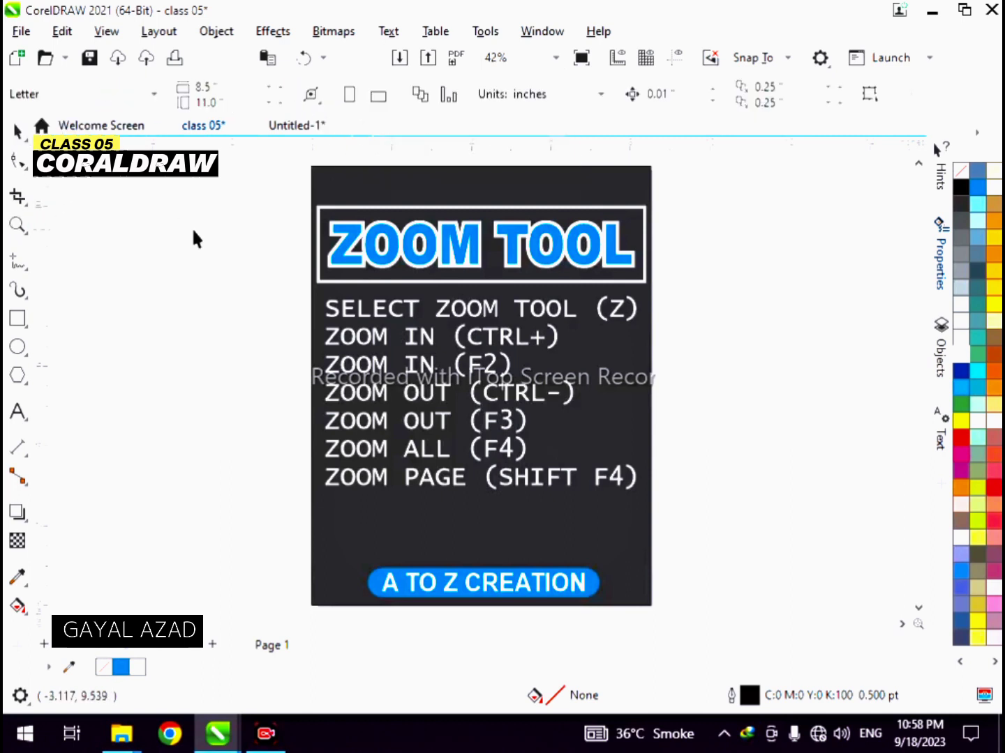
click(536, 309)
click(704, 294)
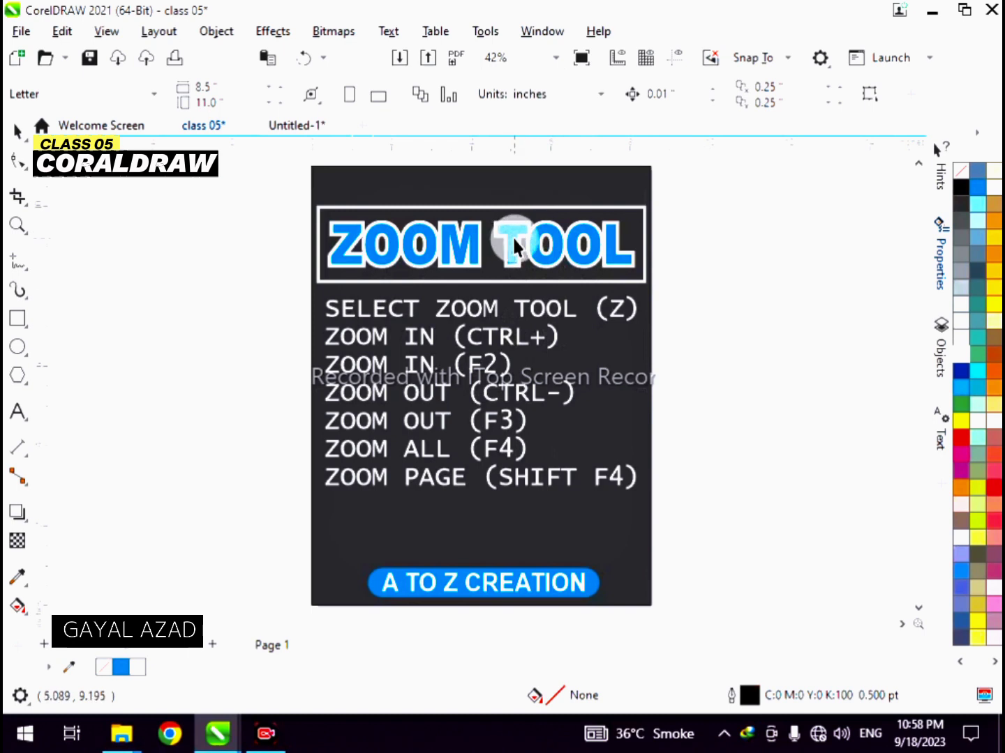
click(599, 311)
click(668, 278)
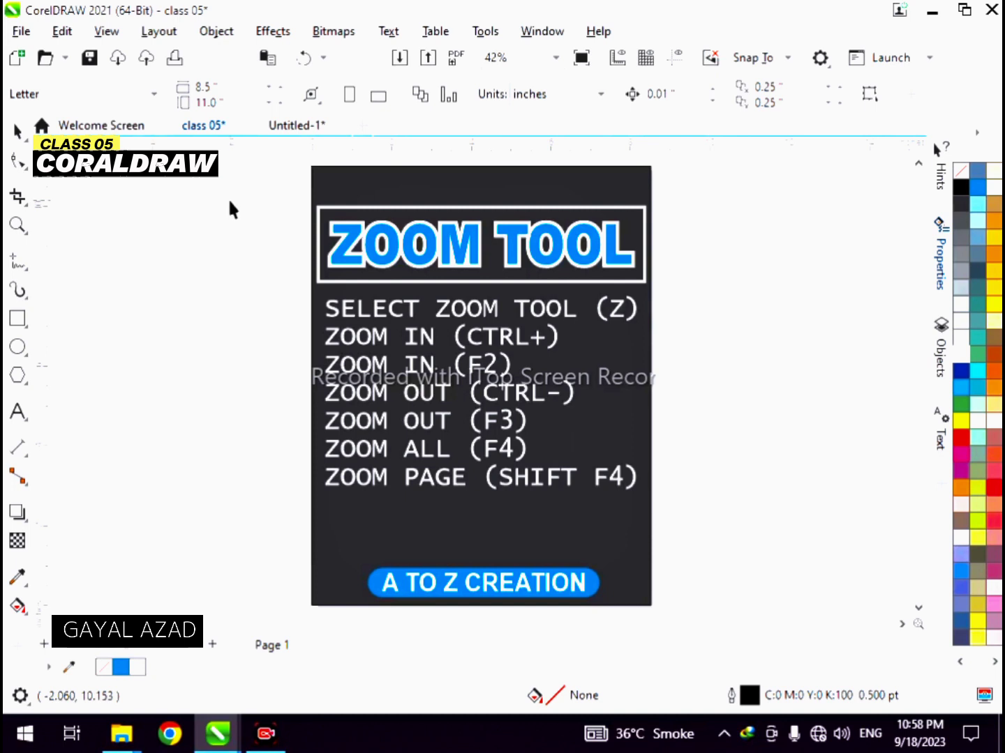
Switch from the Pick tool to the Zoom tool and back, two times in a row.
key(z)
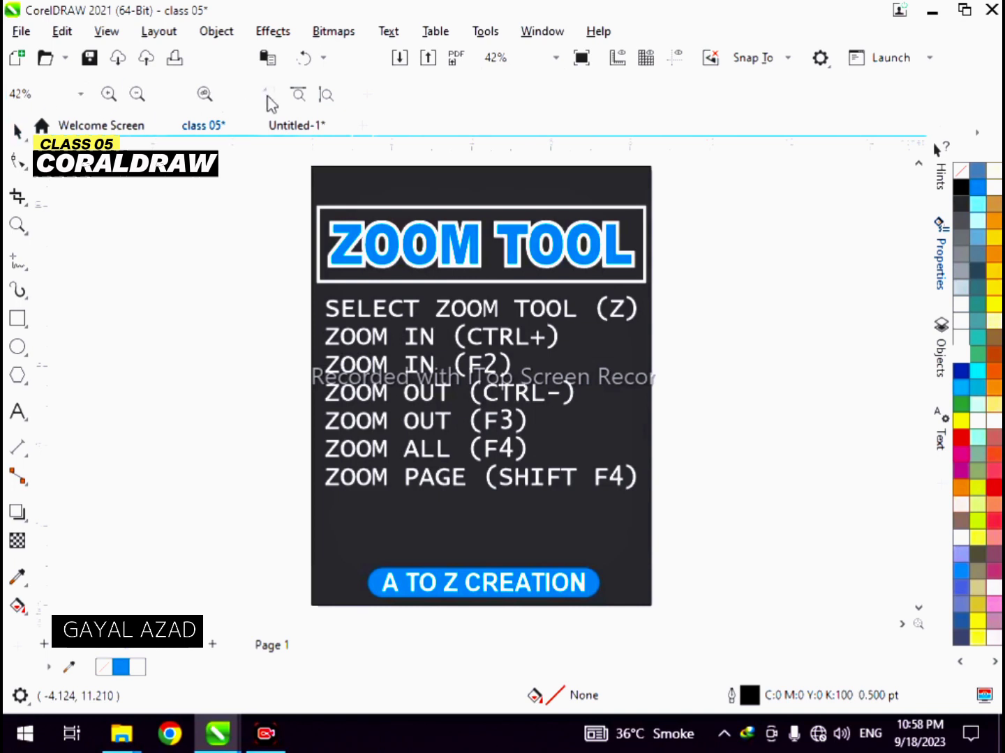
click(17, 131)
click(386, 237)
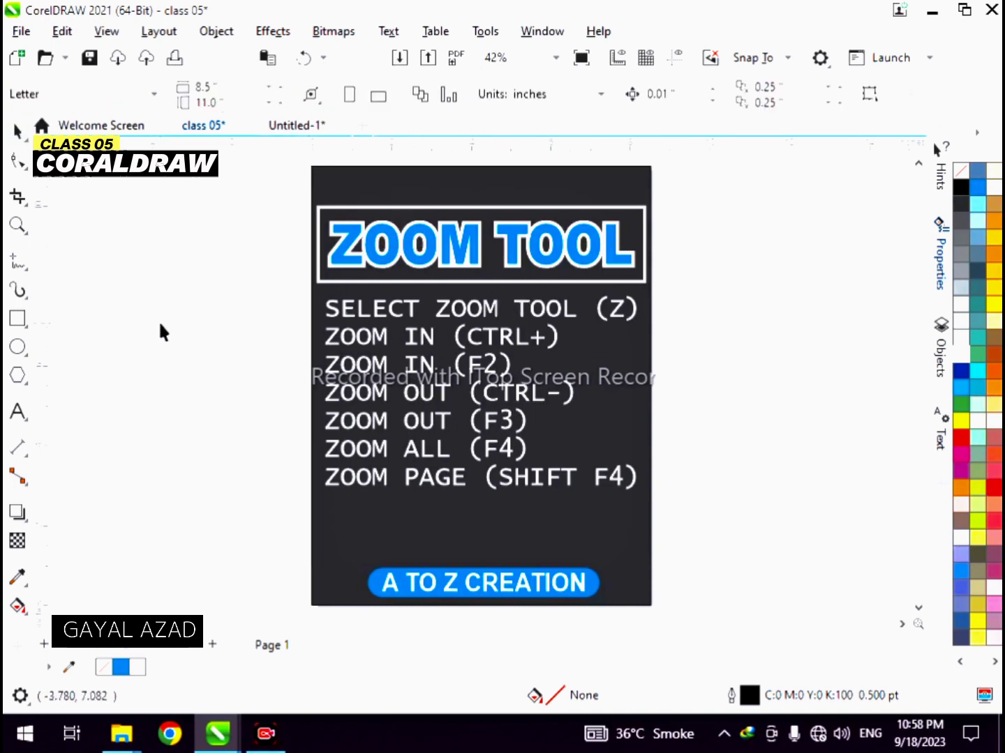
key(z)
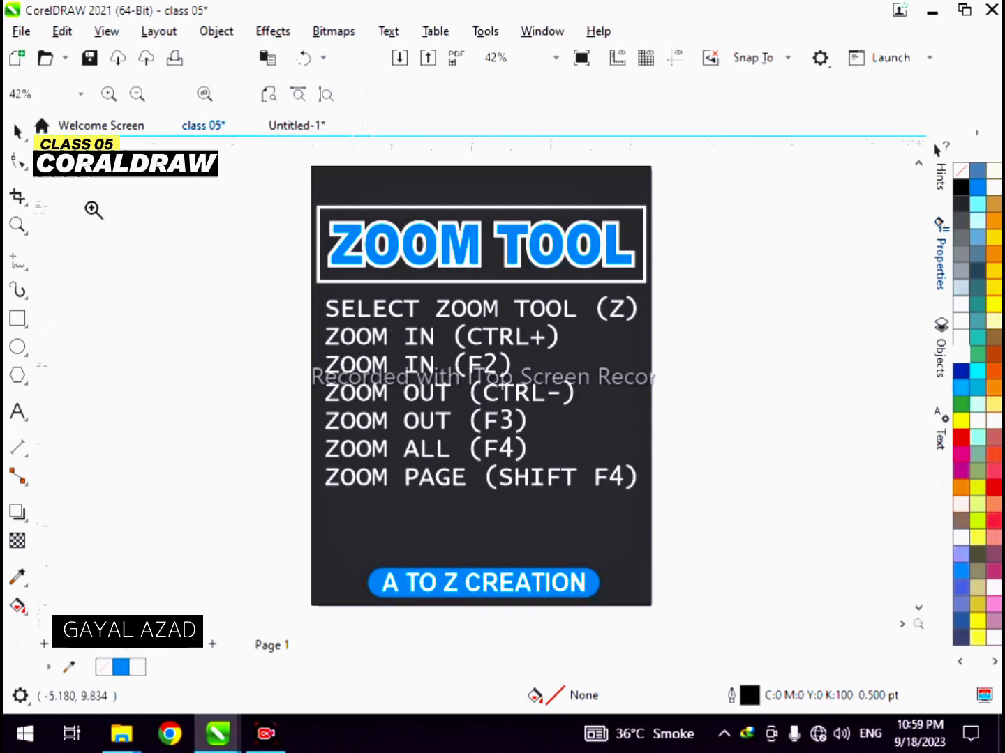
click(17, 130)
drag(370, 280, 370, 333)
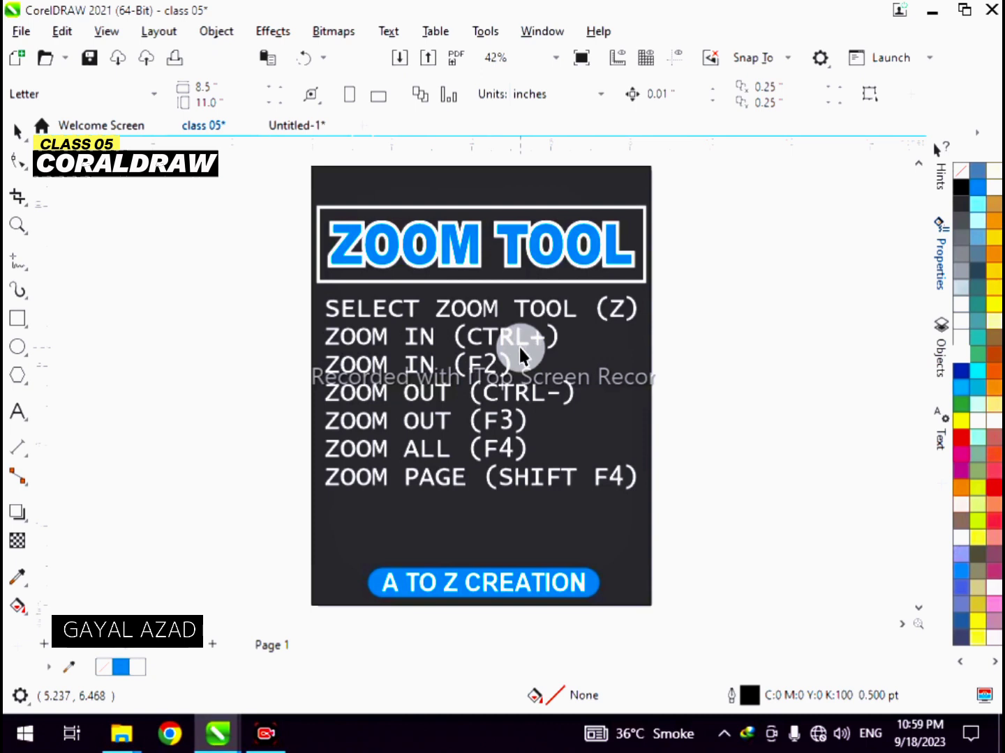
Zoom in incrementally on the ZOOM IN lines of the shortcut list, and zoom back out to 42%.
scroll(519, 348, up, 1)
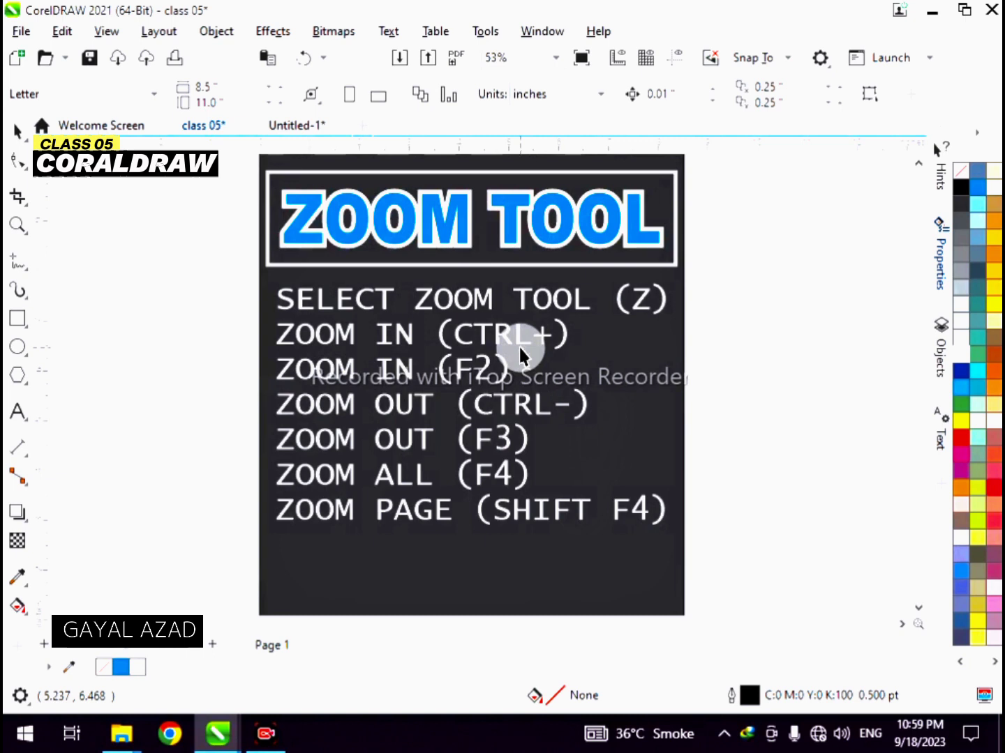
scroll(519, 348, up, 1)
scroll(519, 348, up, 1)
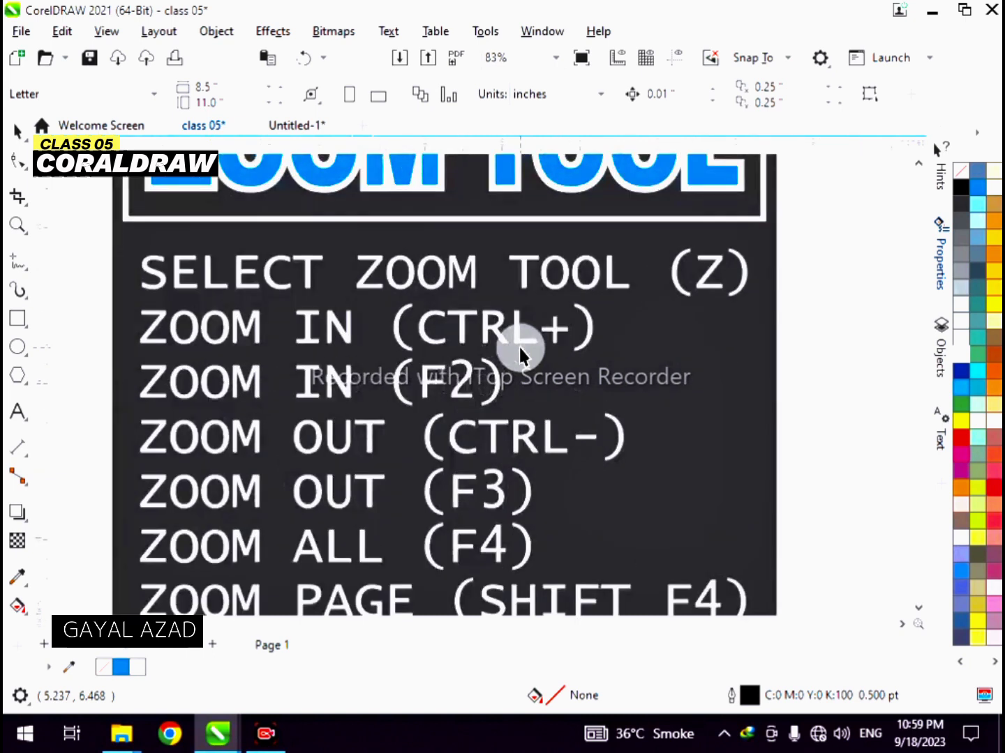
scroll(518, 348, up, 1)
scroll(519, 349, down, 4)
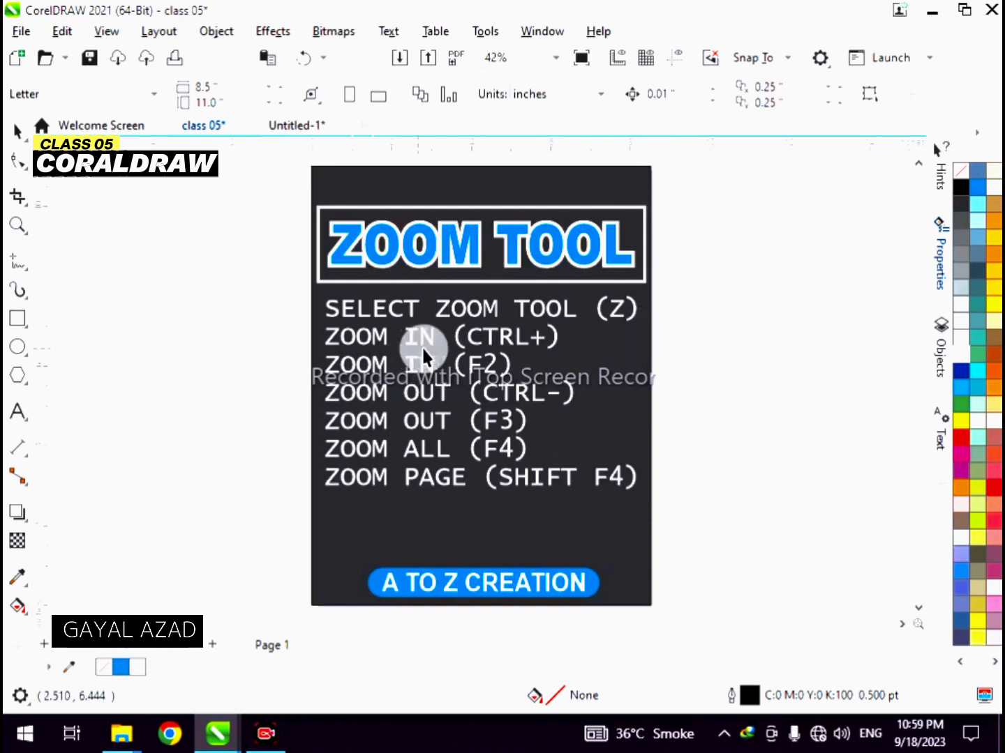
Ungroup the seven-line shortcut list on the page and clear the selection.
click(494, 363)
click(654, 357)
click(492, 359)
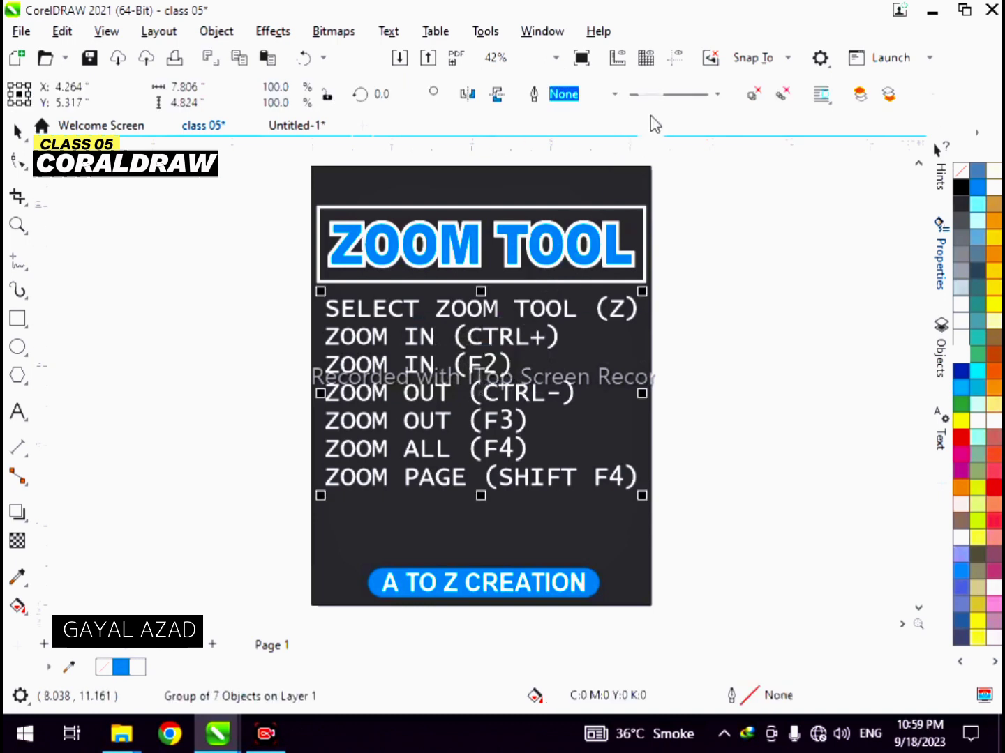
key(ctrl+u)
key(Escape)
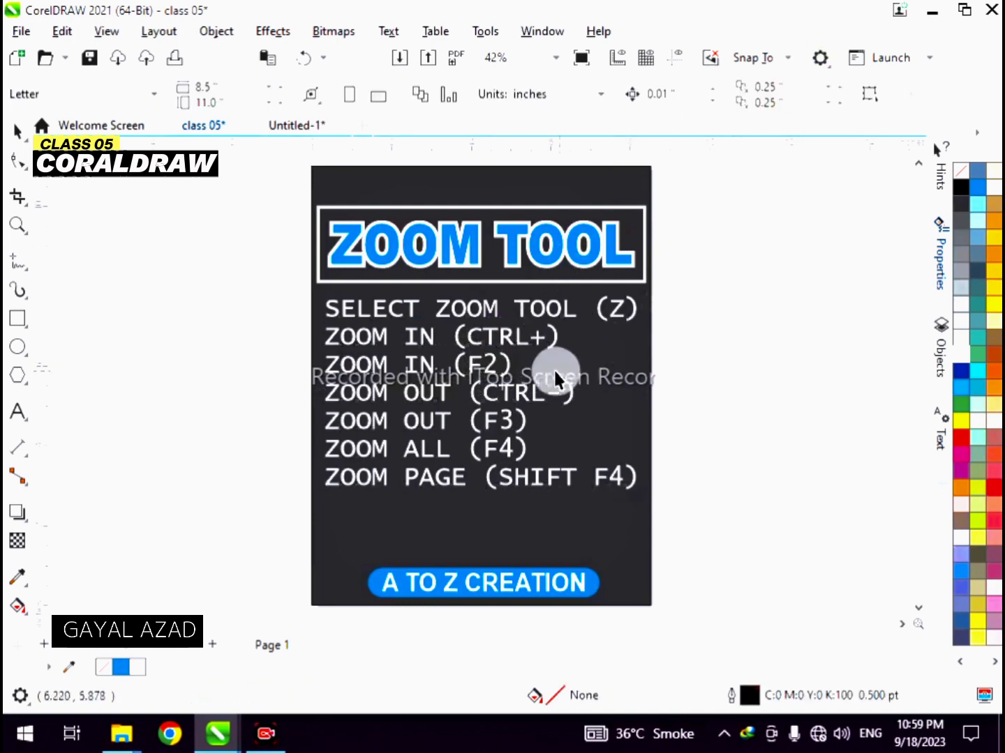
Select the ZOOM IN (F2) line, magnify it repeatedly with one-shot zoom, and zoom back to all objects.
click(492, 370)
key(F2)
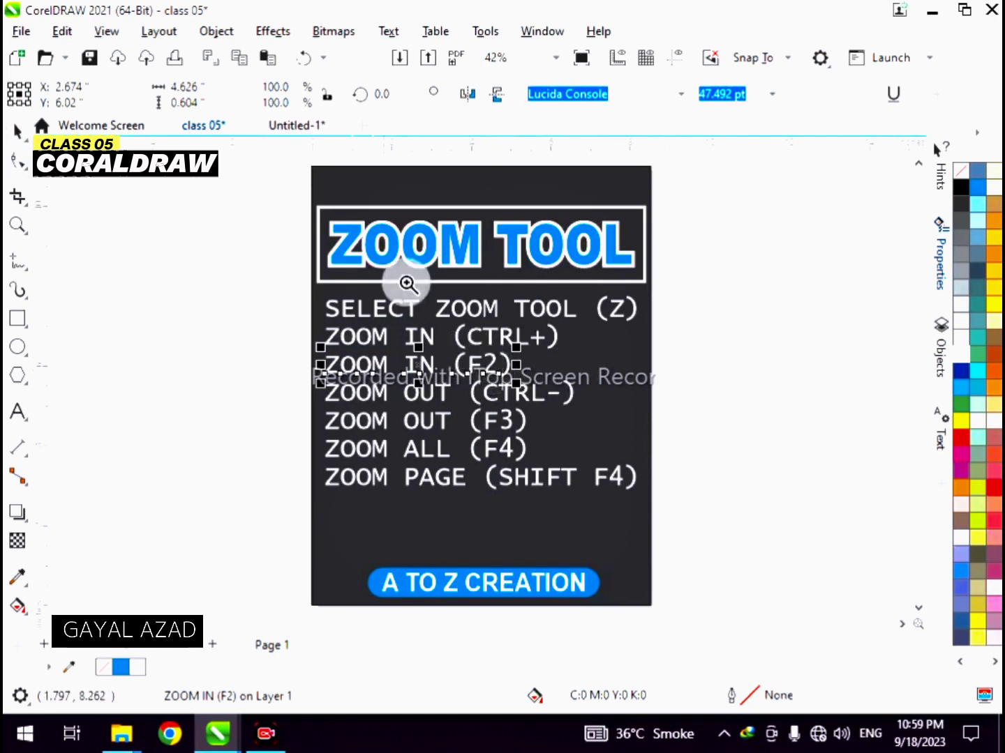
click(490, 365)
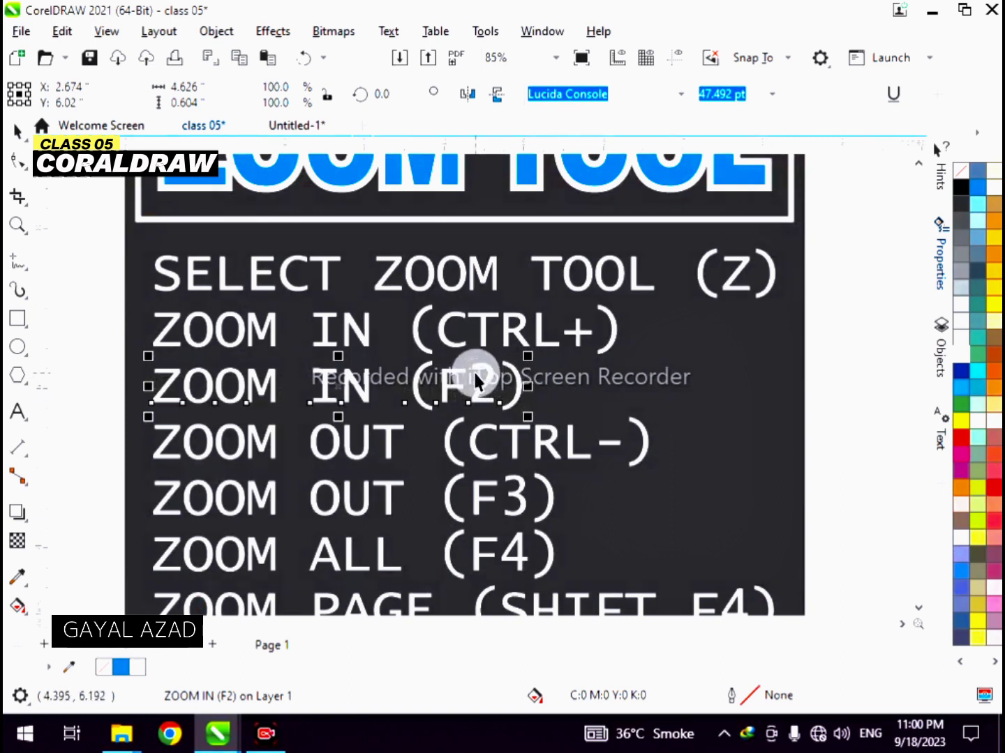
key(F2)
click(474, 379)
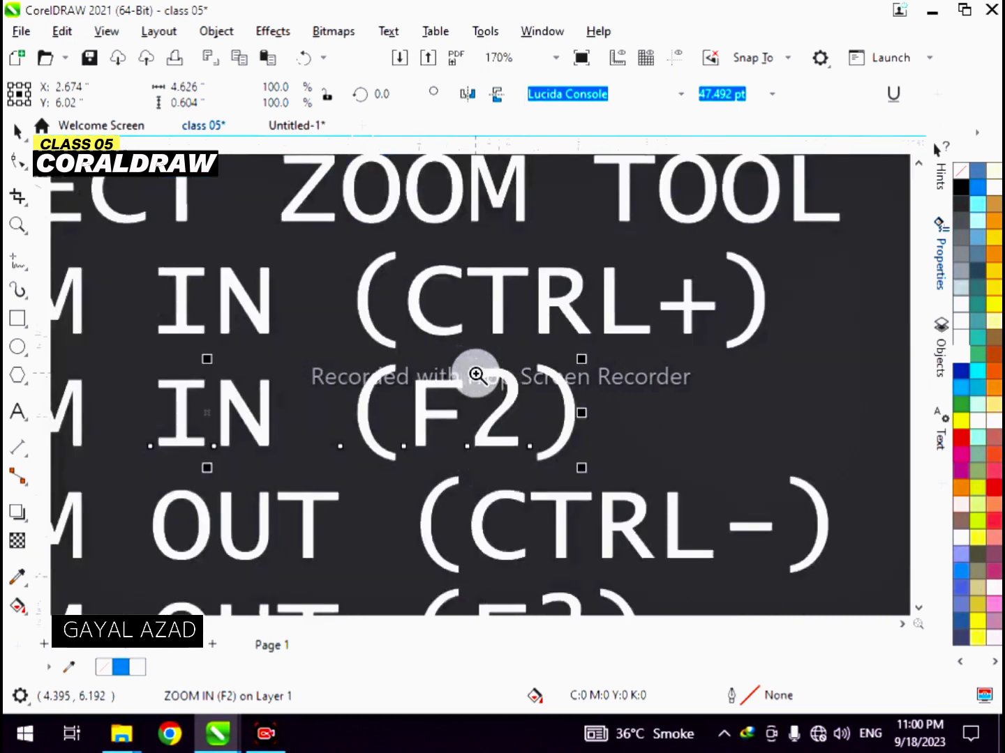
click(477, 374)
click(478, 375)
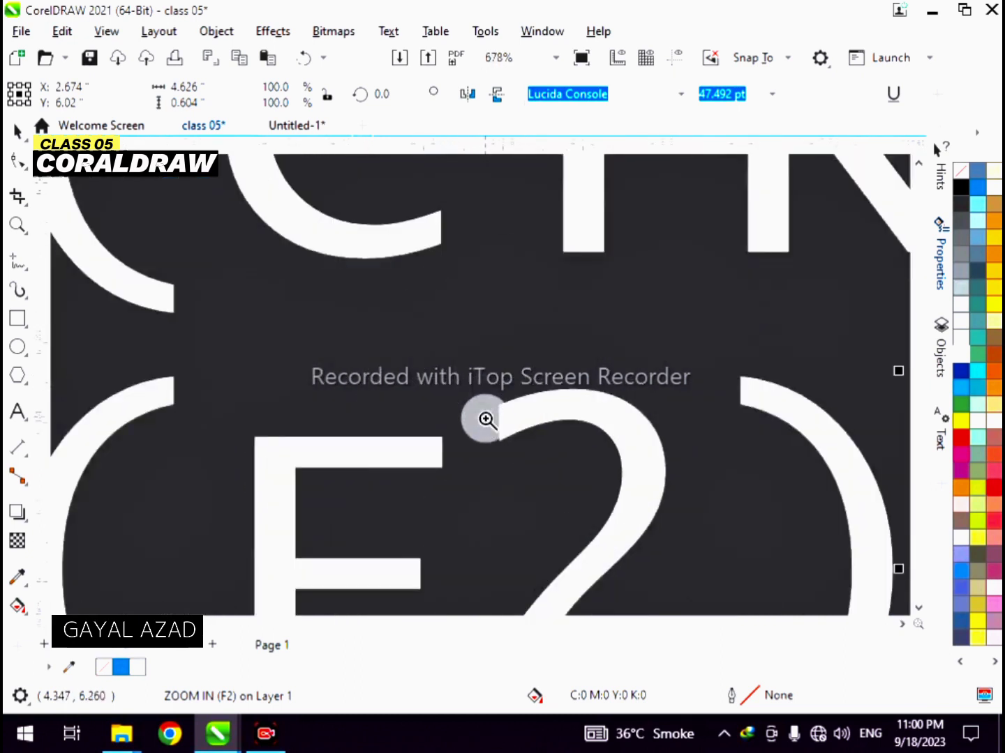
click(487, 418)
key(F4)
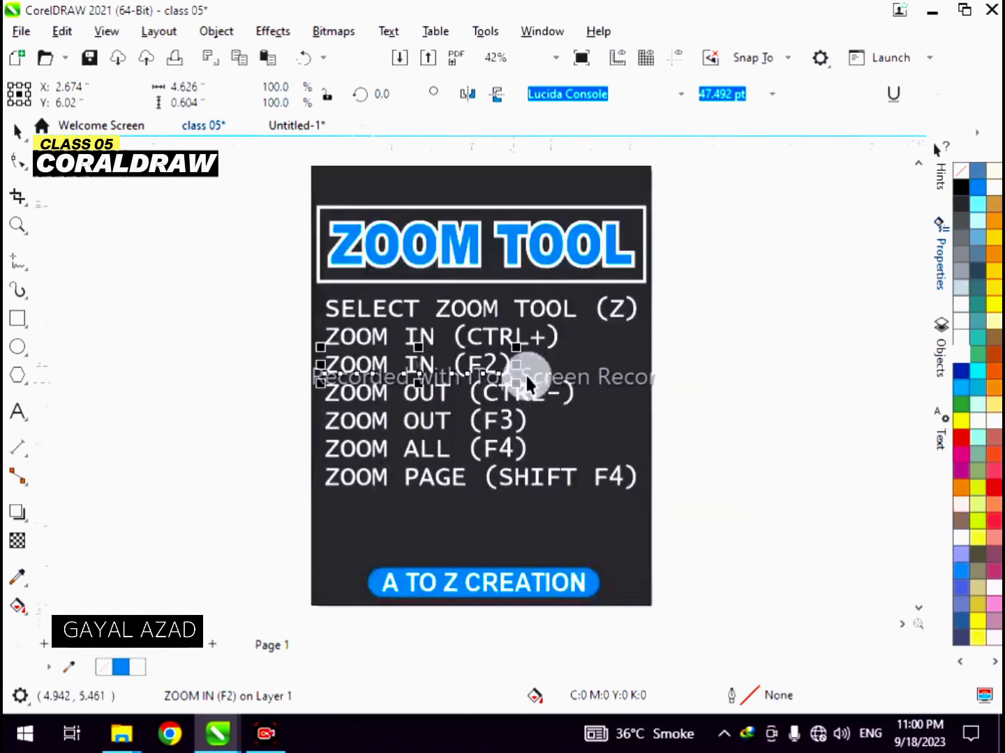
click(669, 333)
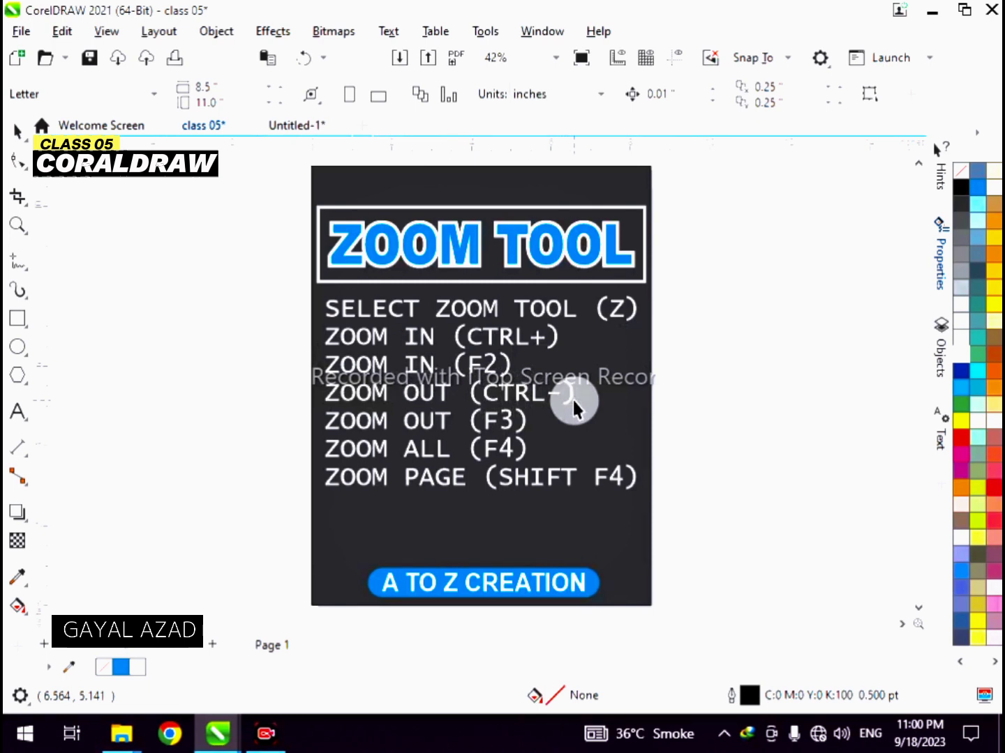
Select the ZOOM OUT (CTRL-) line, zoom out to 14%, and zoom back to all objects with nothing selected.
click(534, 397)
scroll(534, 396, down, 1)
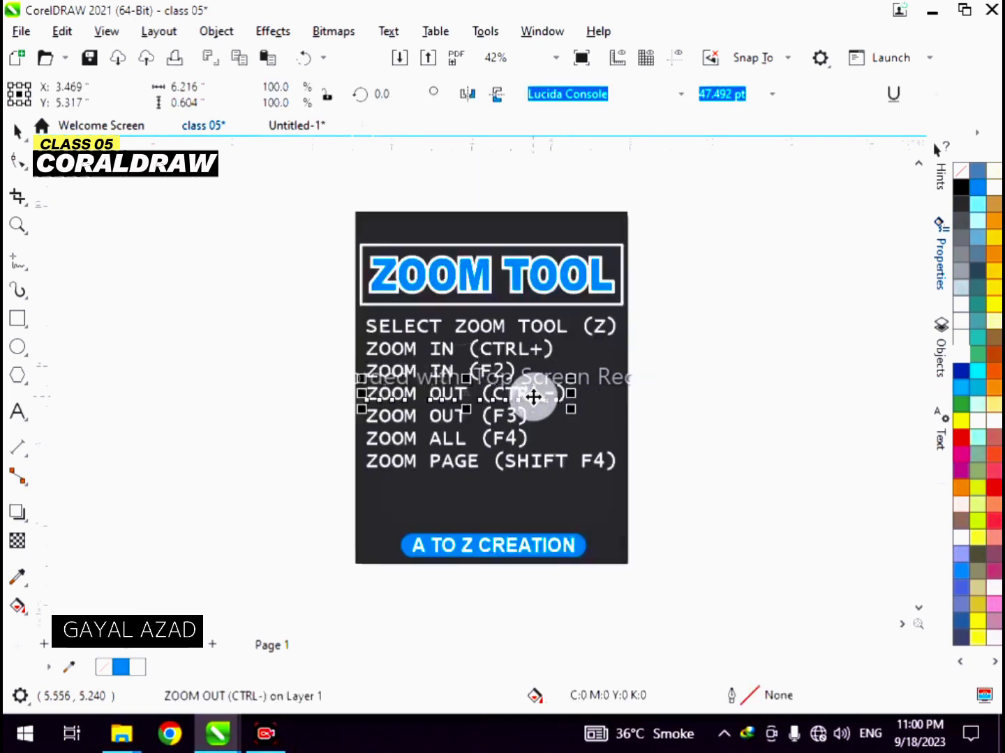
scroll(534, 397, down, 1)
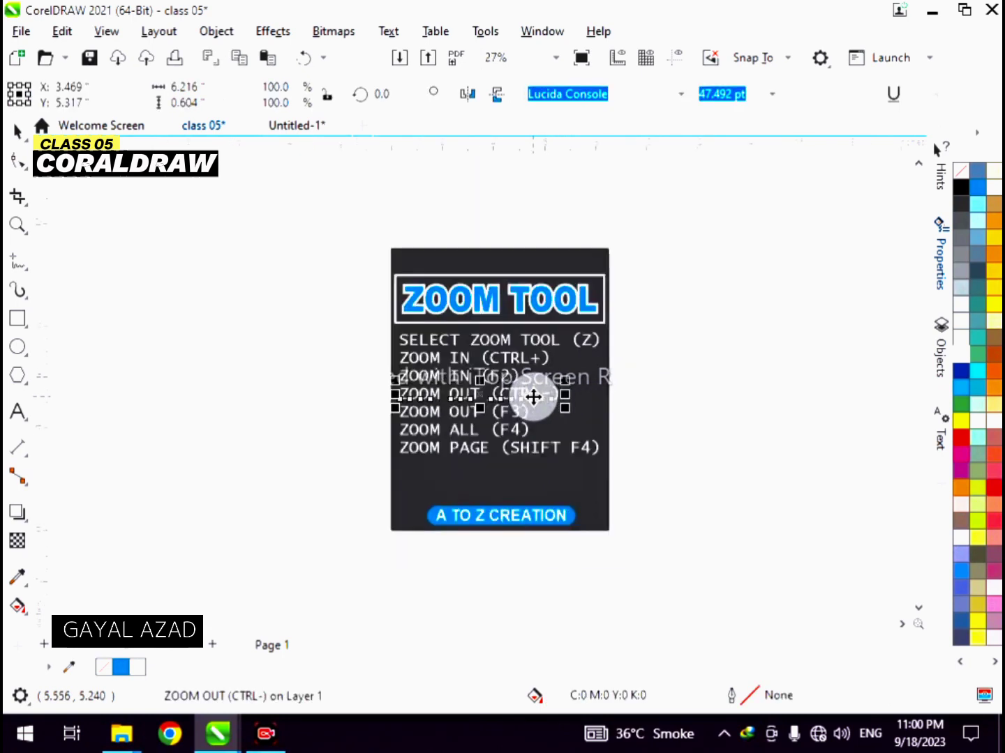
scroll(534, 396, down, 3)
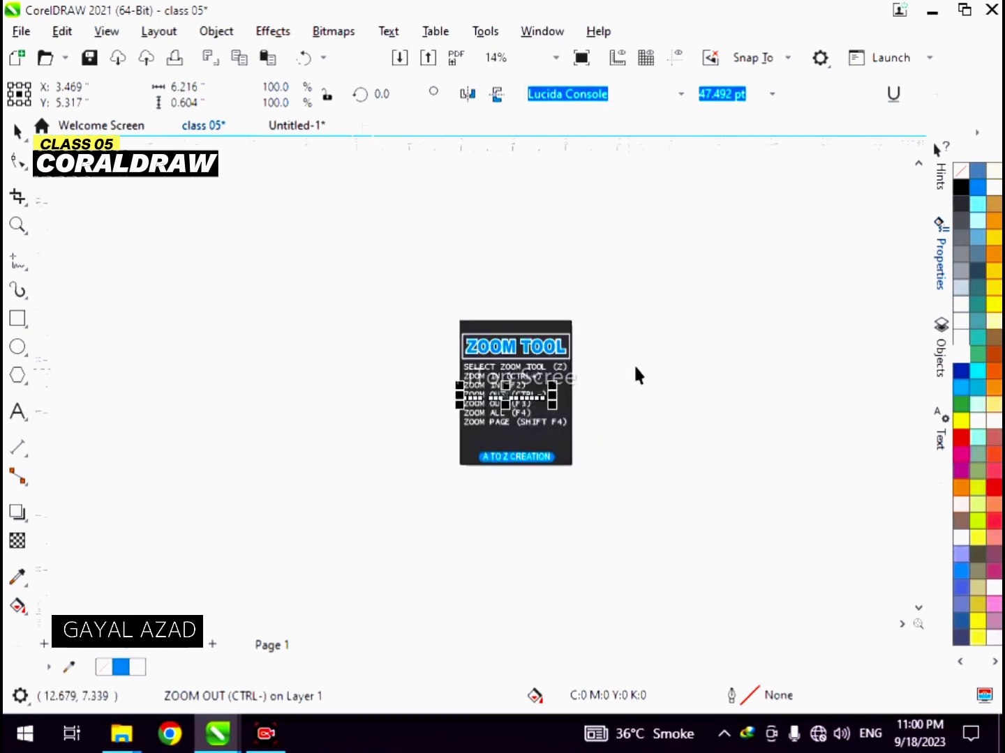
key(F4)
click(692, 327)
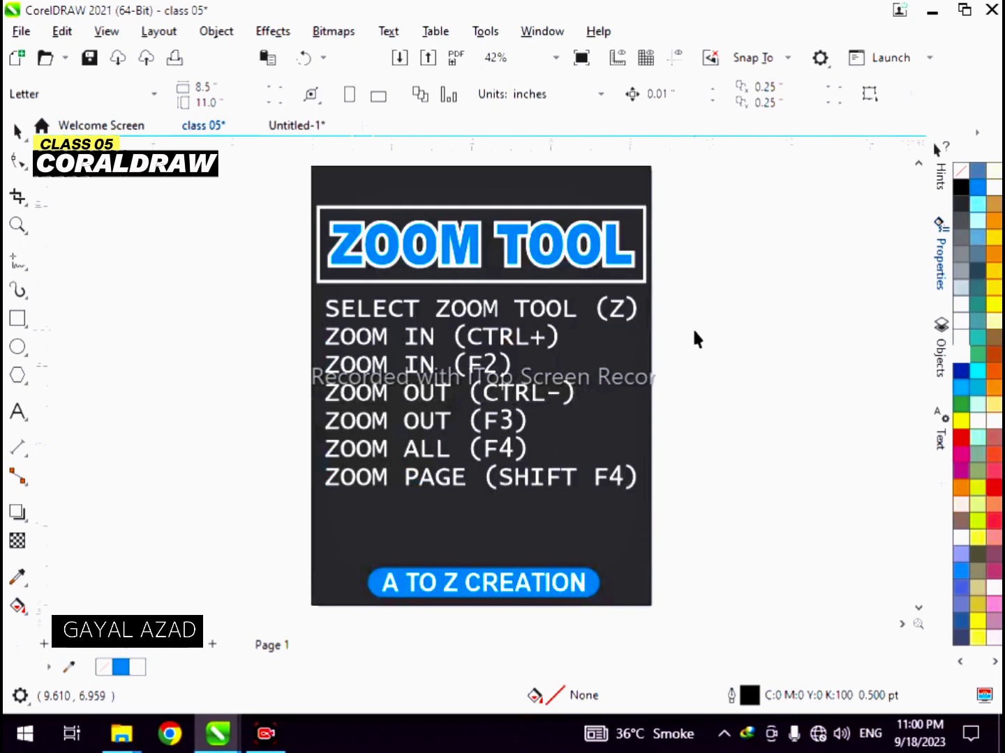
Zoom out to 6% and fit the whole page in the view.
scroll(694, 332, down, 5)
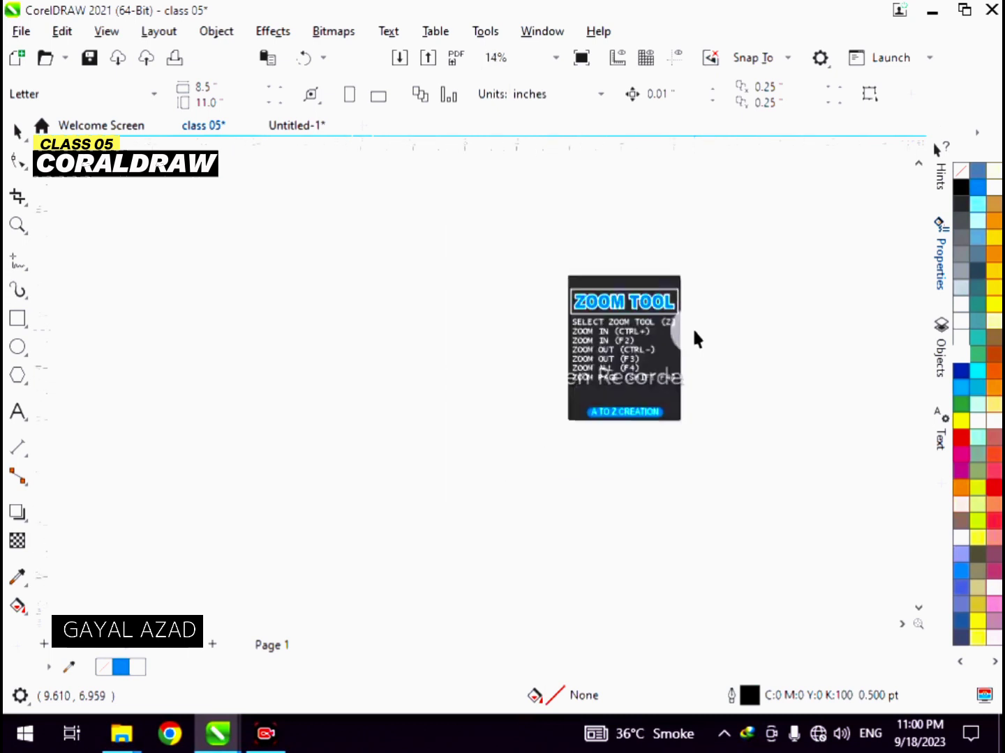
scroll(694, 332, down, 3)
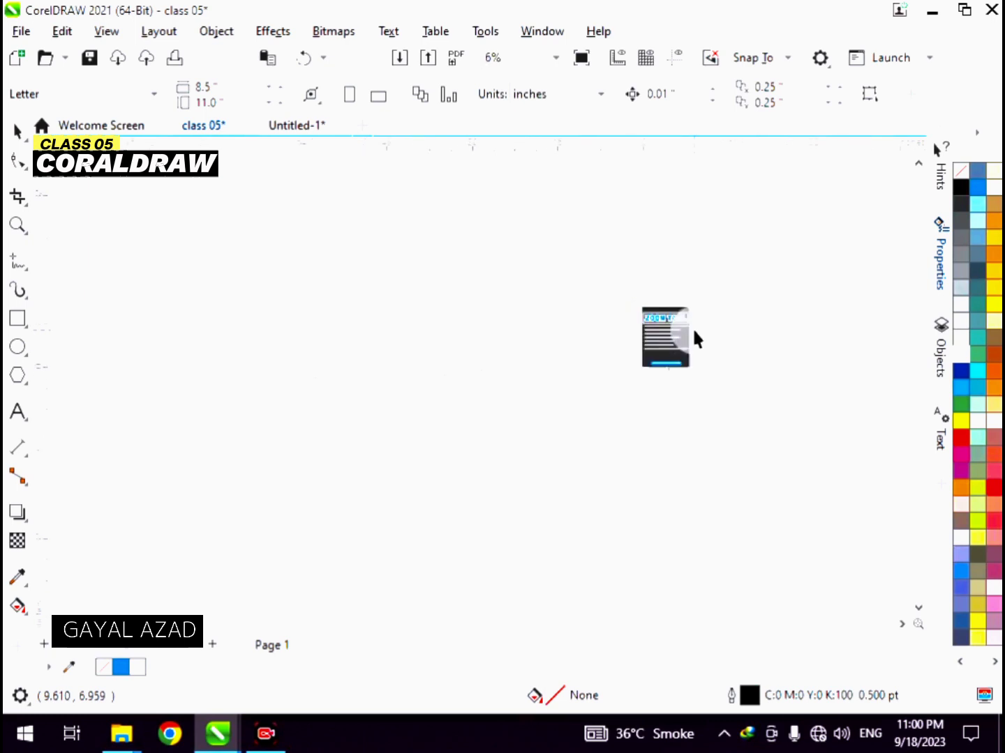
key(shift+F4)
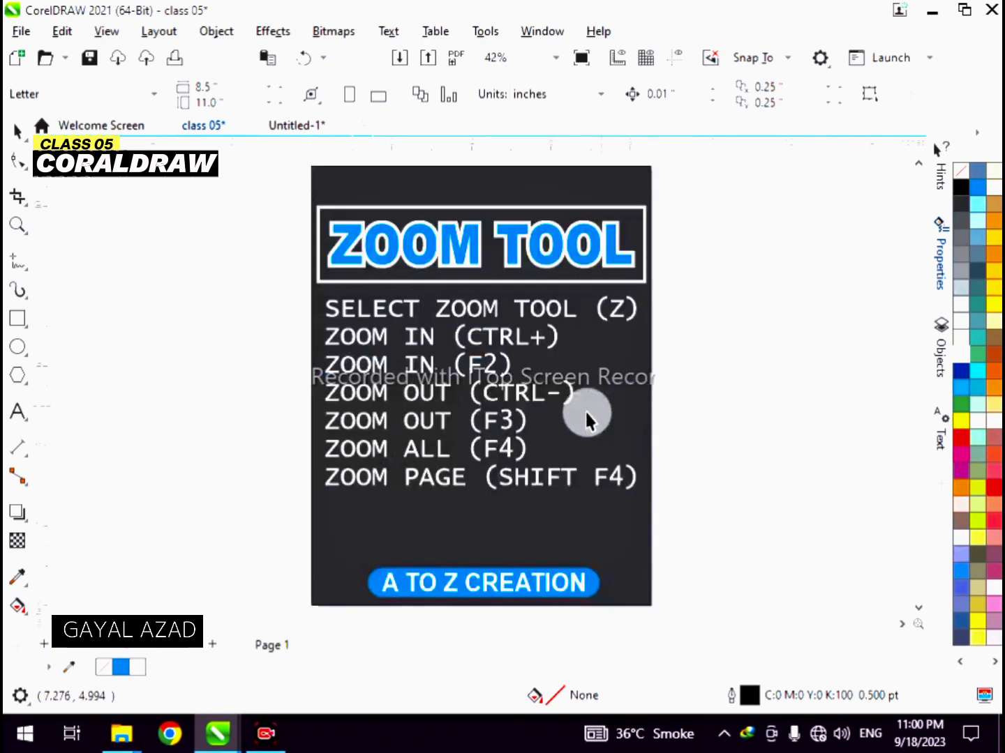
Select the ZOOM OUT (F3) line, zoom out to 9%, and zoom back to all objects with nothing selected.
click(517, 424)
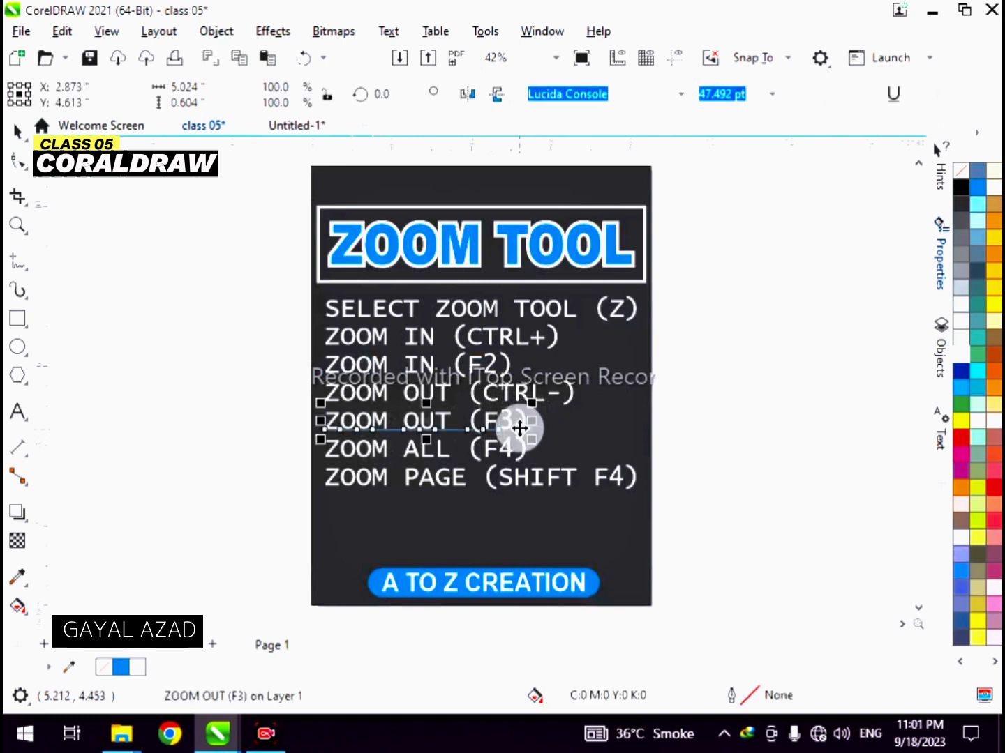
scroll(518, 429, down, 5)
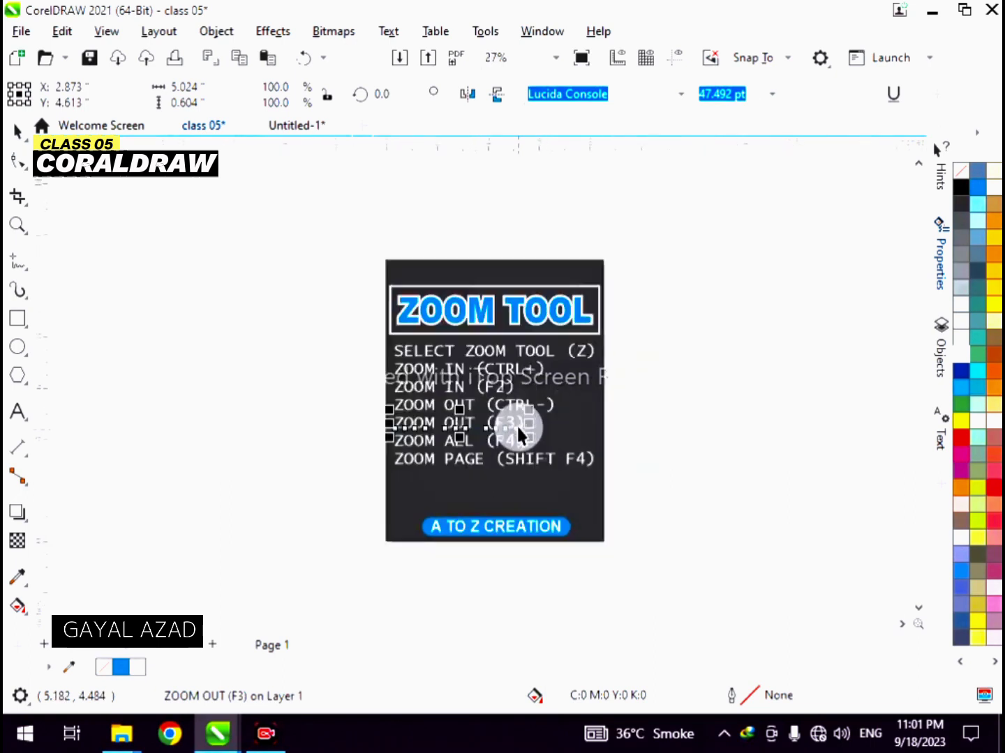
scroll(518, 427, down, 1)
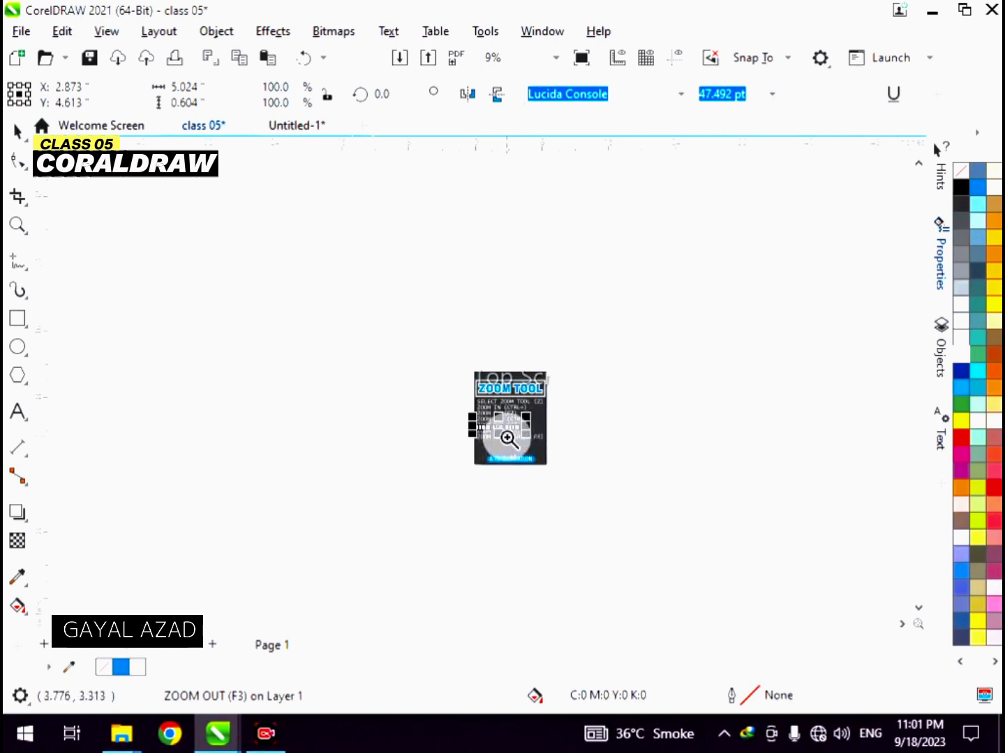
click(506, 421)
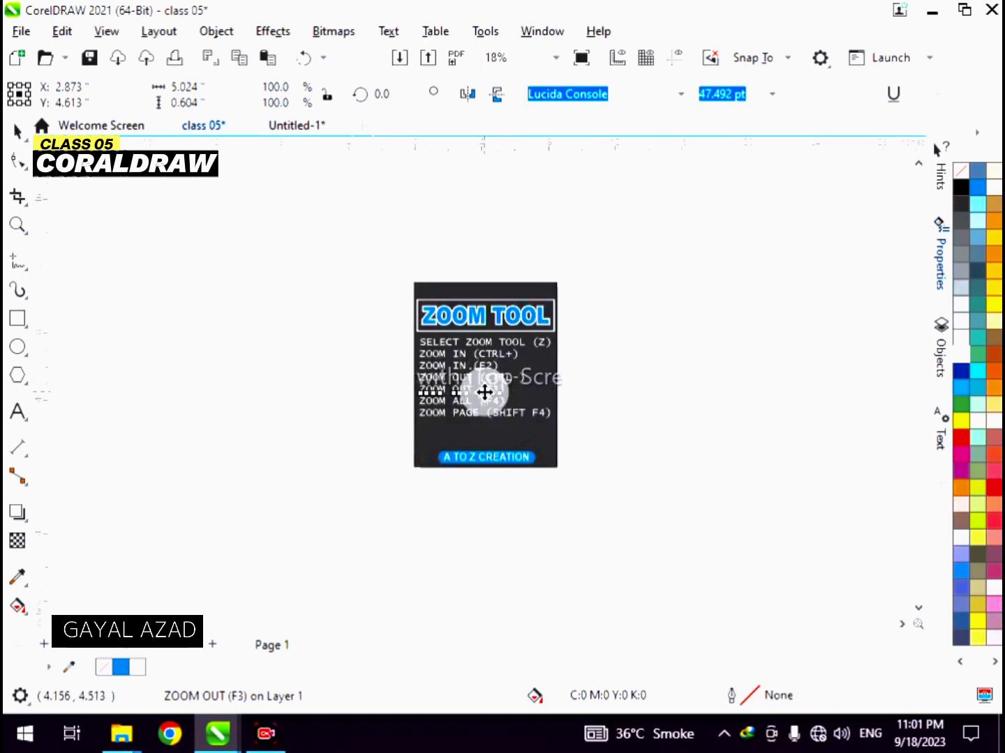
click(581, 370)
key(F4)
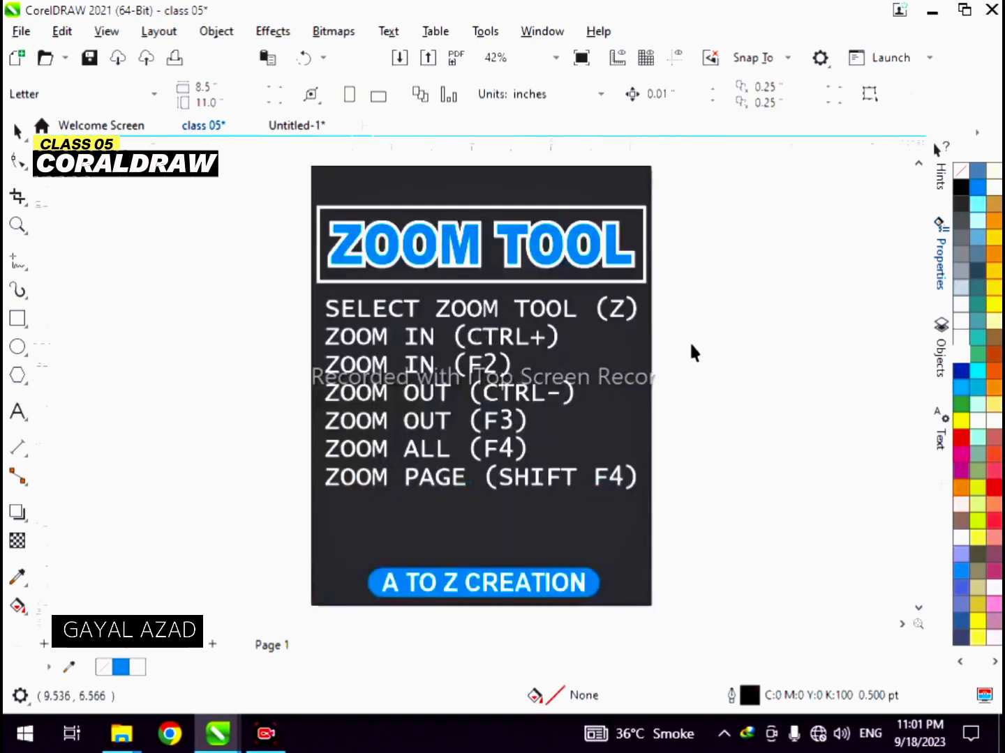
Select the ZOOM OUT (F3) line and the ZOOM ALL (F4) line in turn, clearing the selection after each.
click(512, 418)
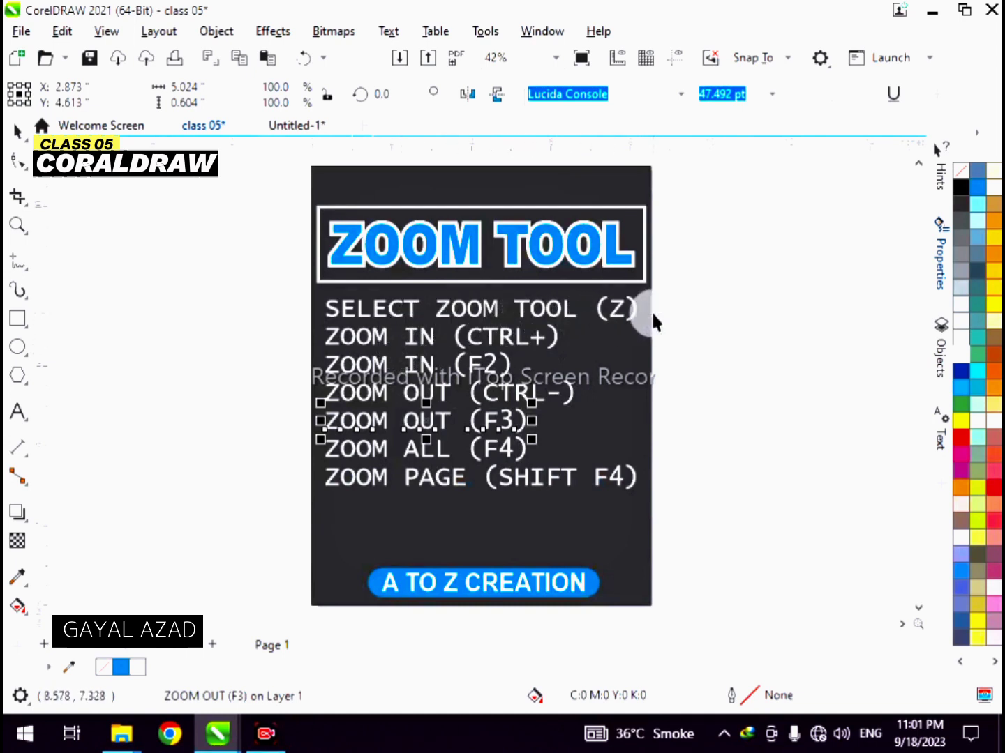
click(674, 302)
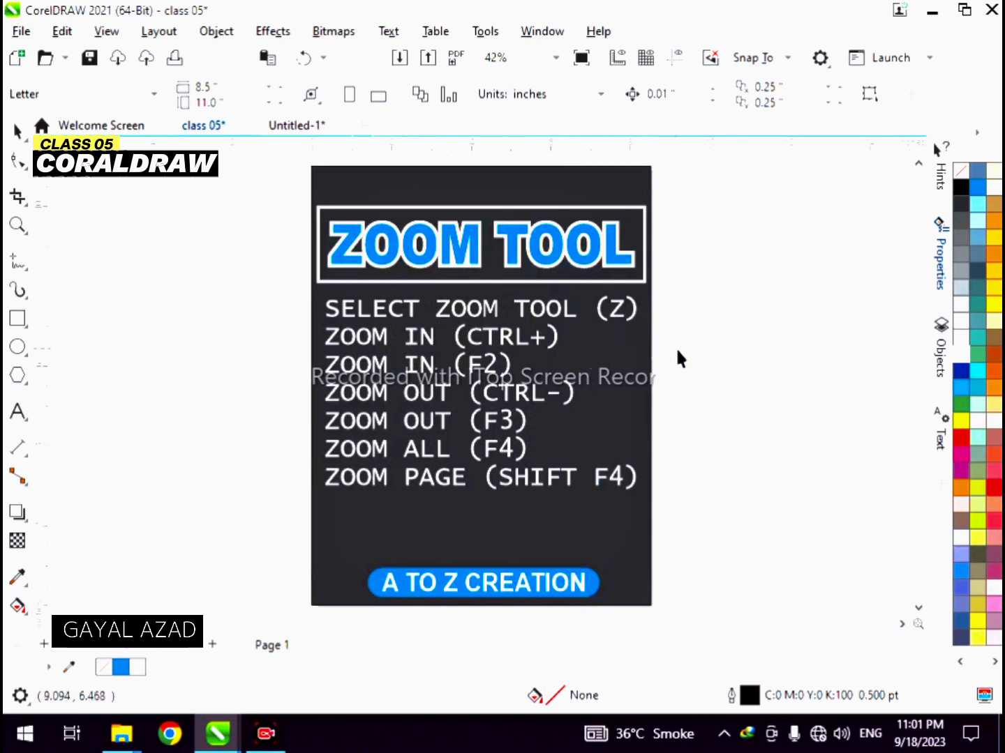
click(502, 449)
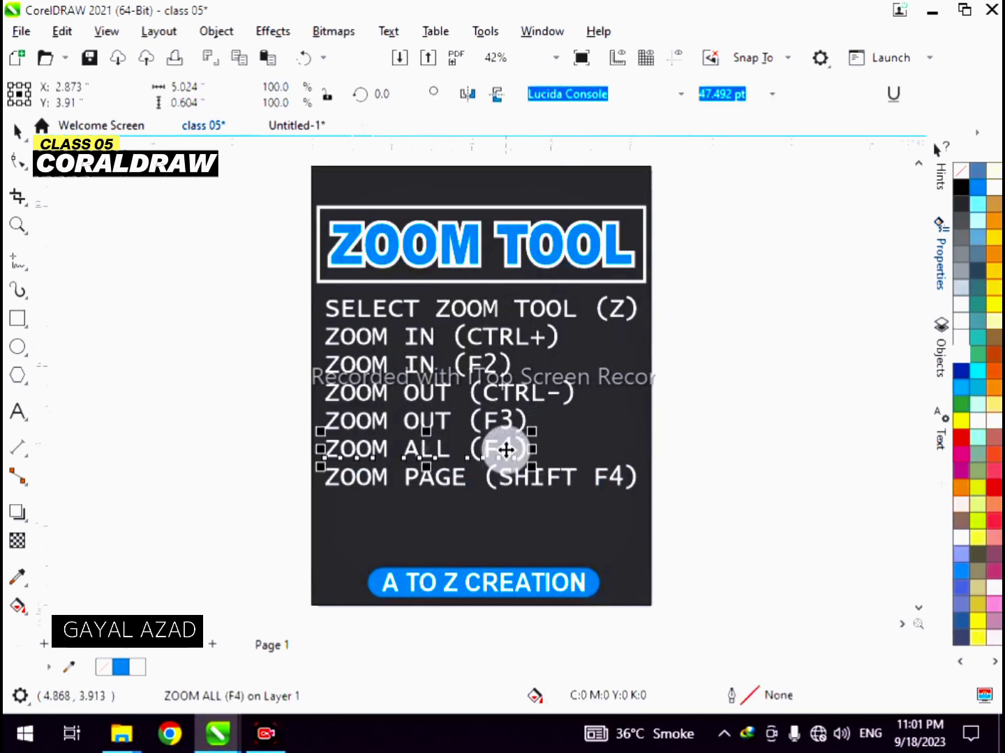
click(720, 421)
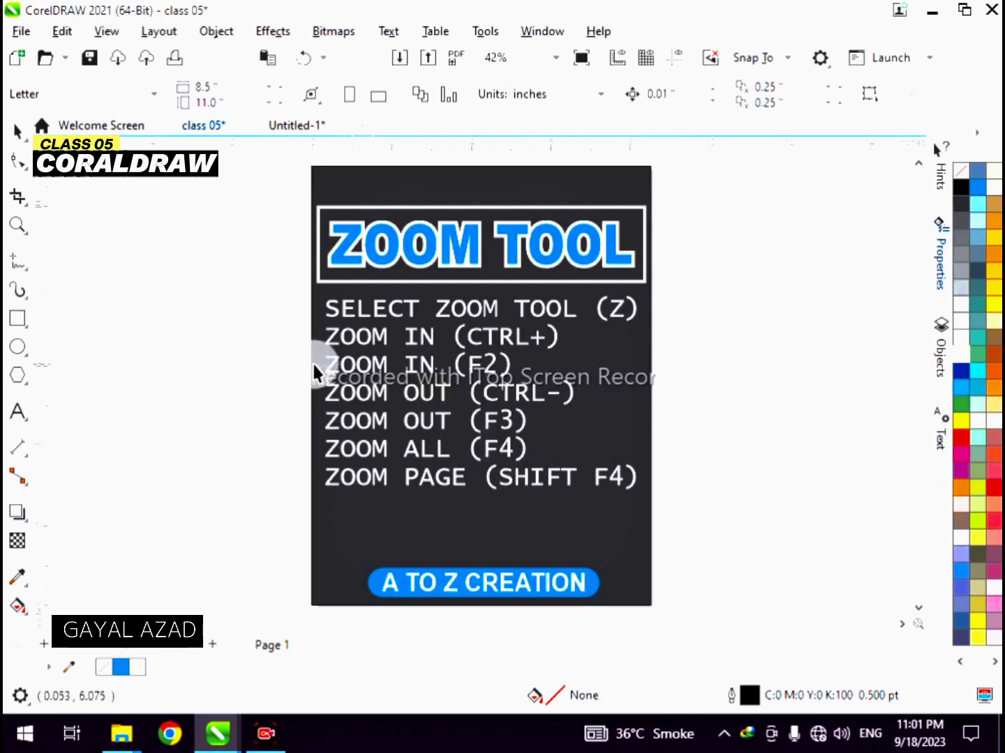
Zoom out to 14% around the page's edge and zoom back in.
scroll(312, 361, down, 1)
scroll(311, 361, down, 3)
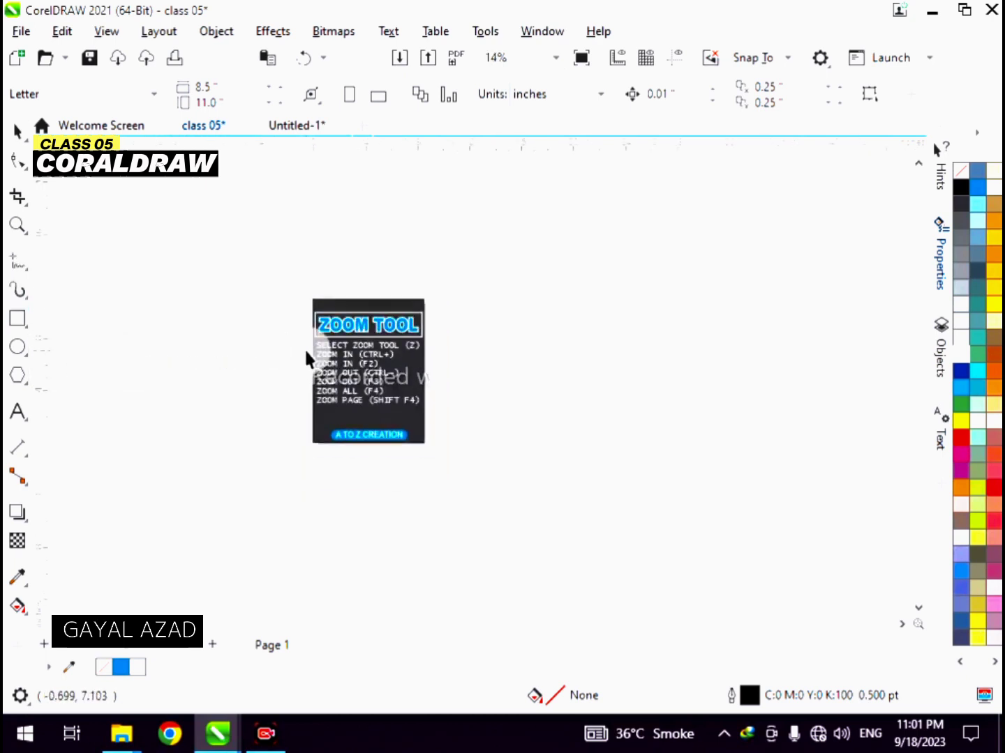
scroll(305, 347, up, 3)
Select the dark background rectangle, select the title, list and footer objects on it, and clear the selection.
click(602, 358)
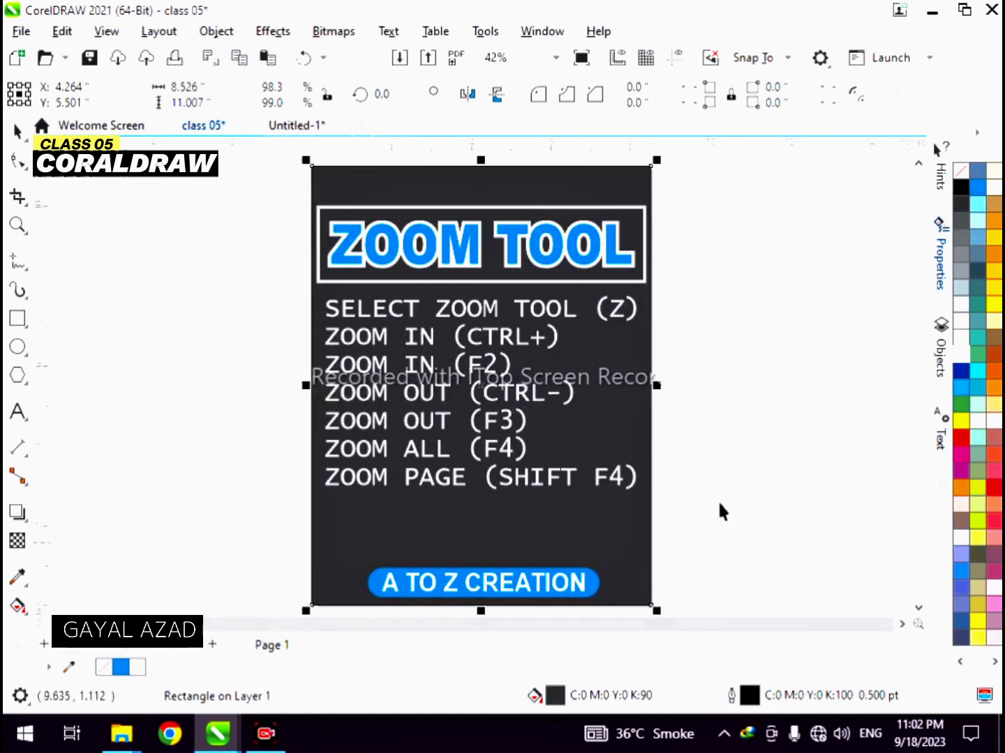
click(691, 325)
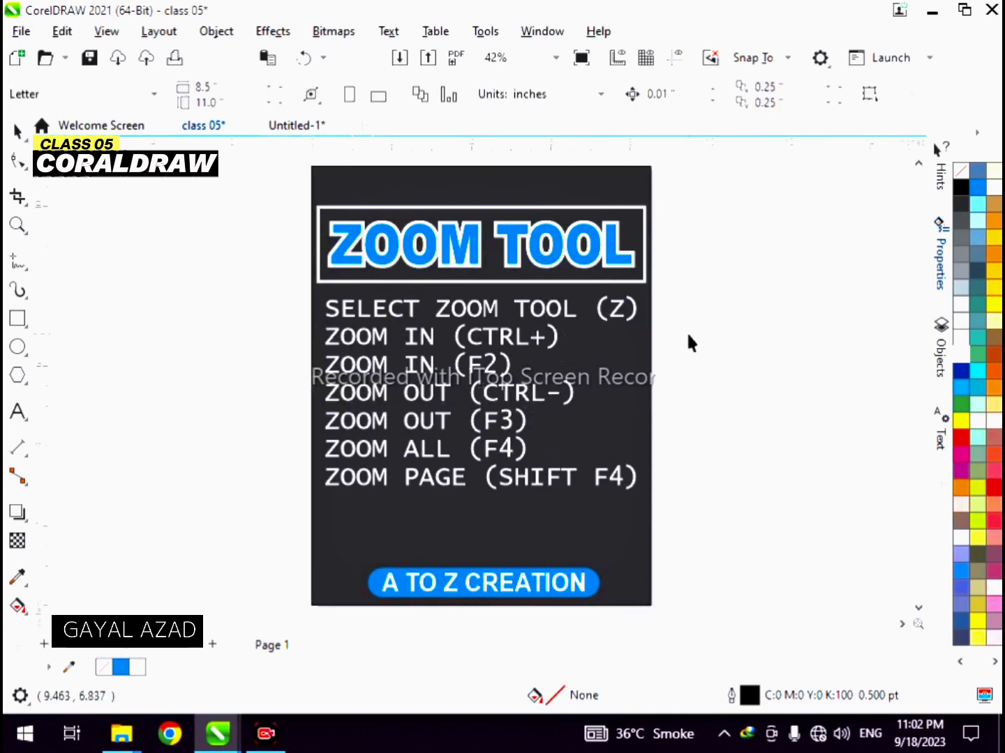
click(599, 186)
click(736, 257)
click(615, 186)
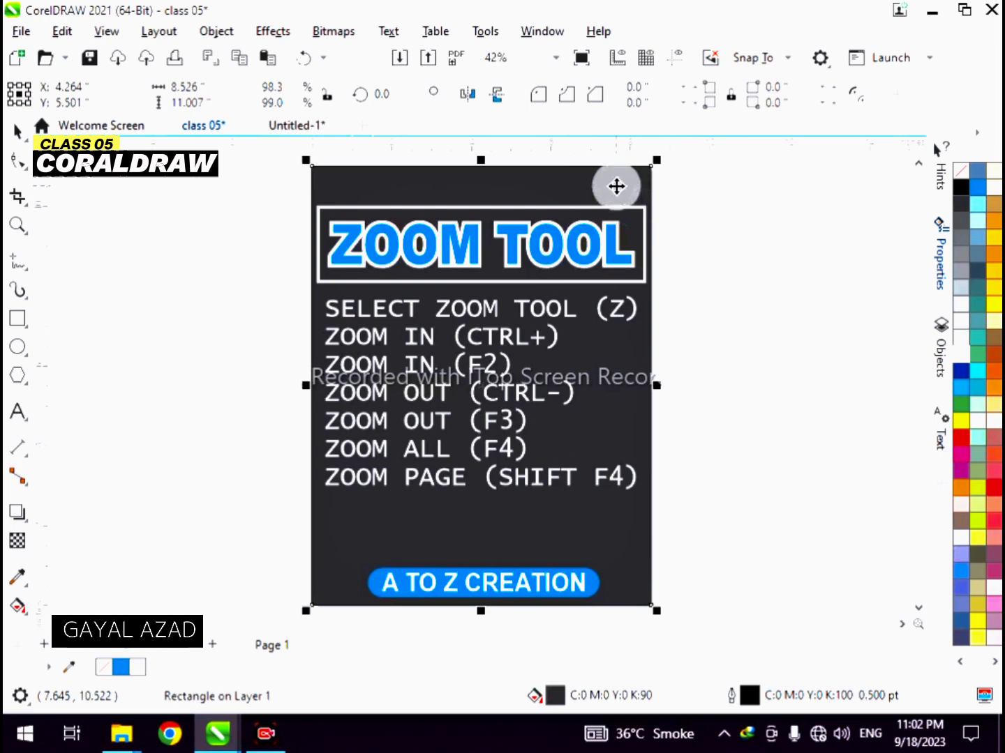
drag(750, 195, 285, 583)
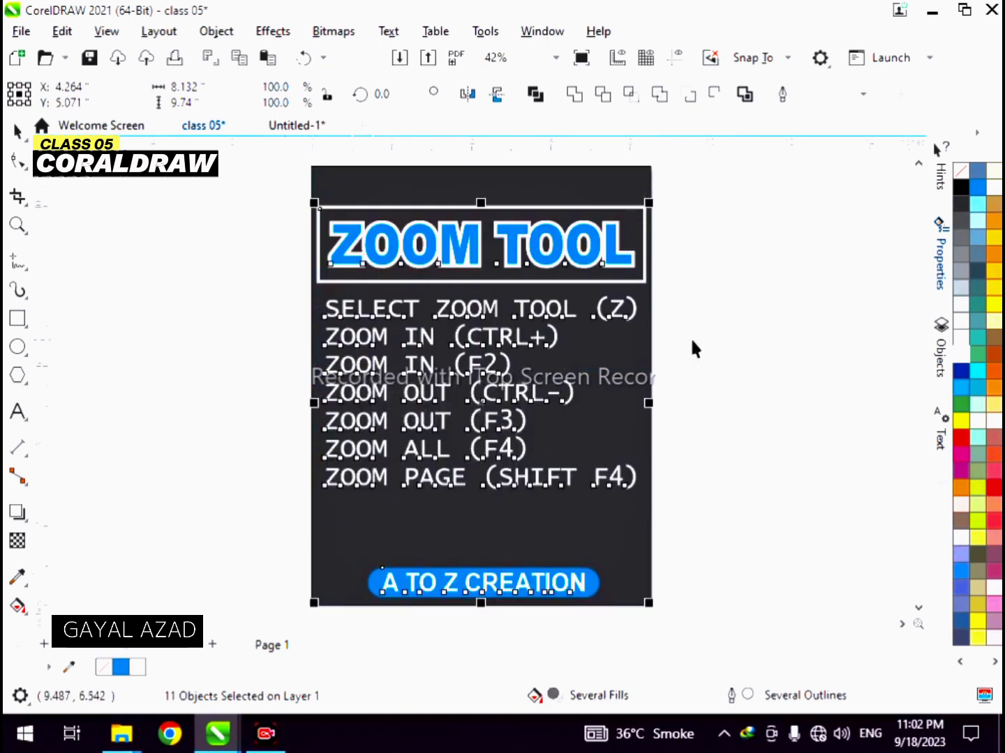
click(690, 337)
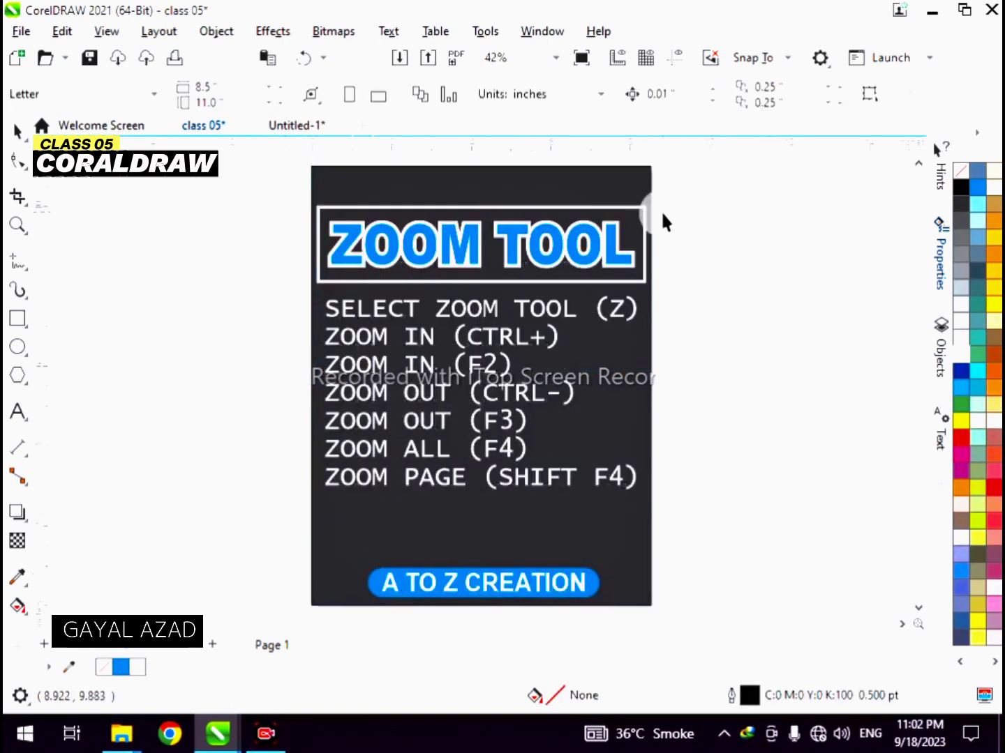
click(17, 318)
drag(74, 247, 219, 373)
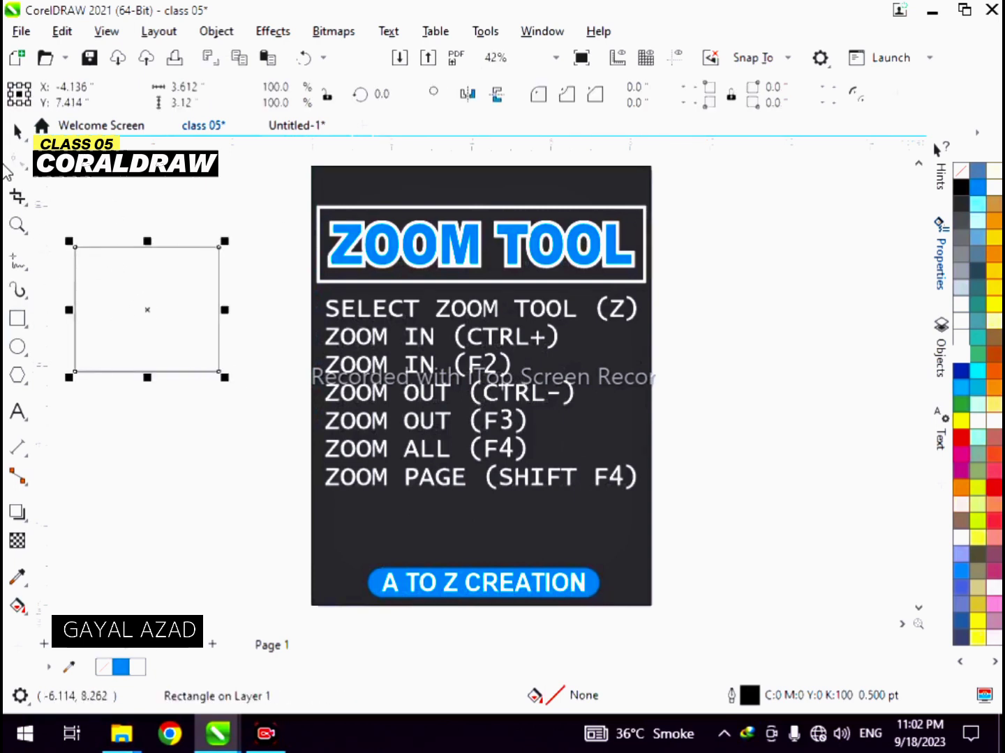
key(ctrl+z)
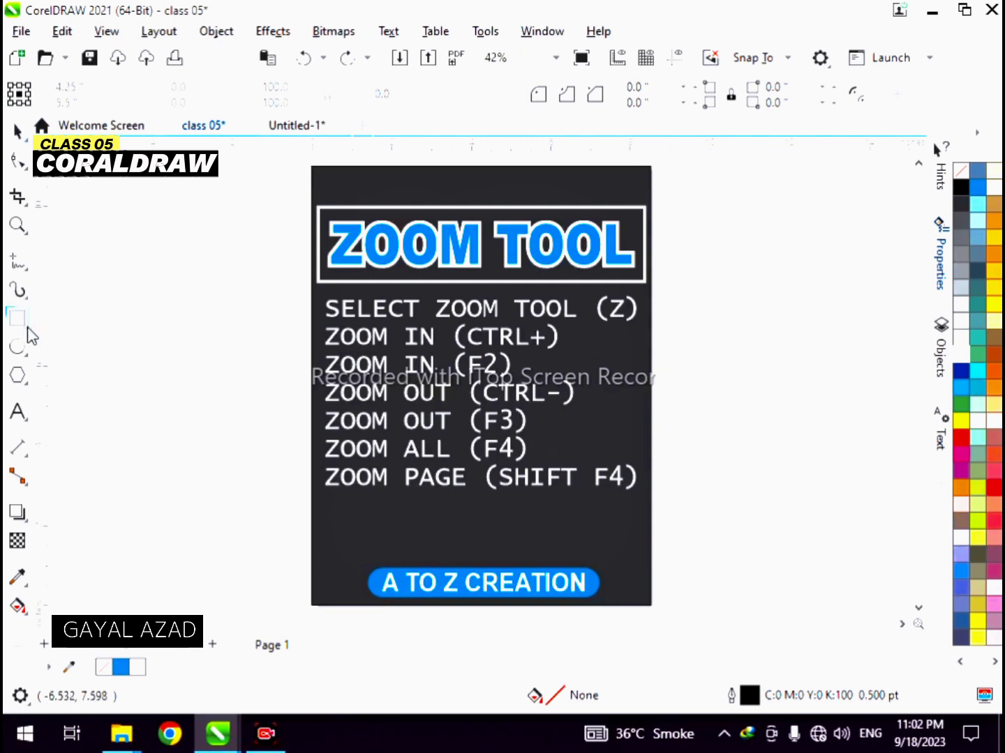
Draw a circle about 3.76 in wide left of the page, overlap its base with a rectangle about 5.23 × 1.45 in, and group them.
click(18, 352)
drag(90, 256, 248, 414)
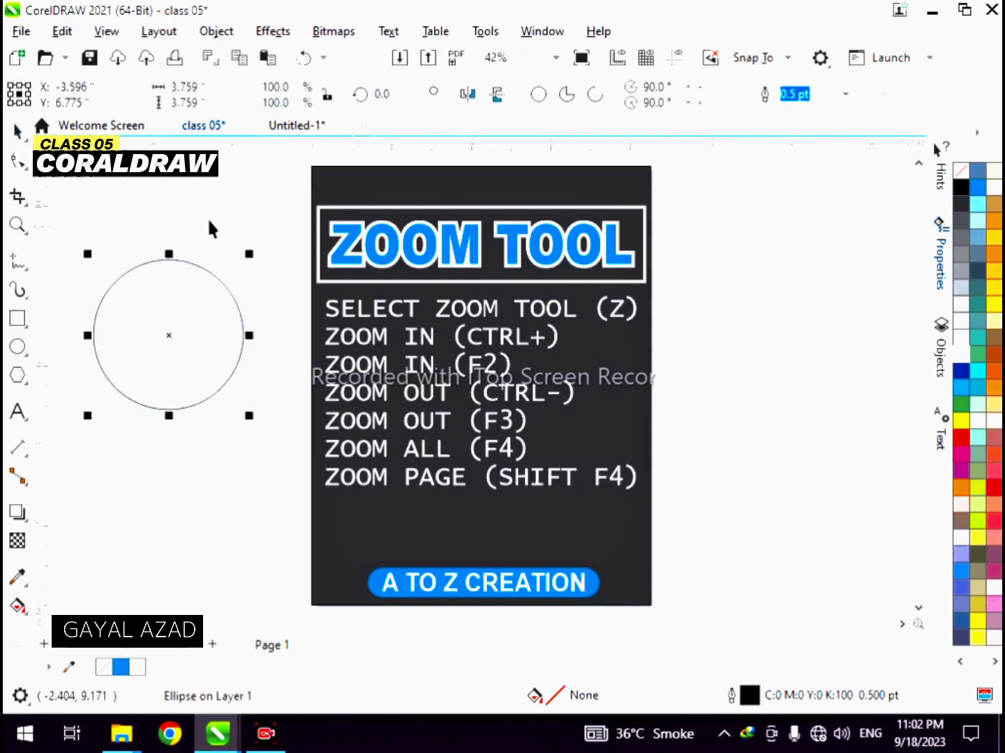
click(15, 320)
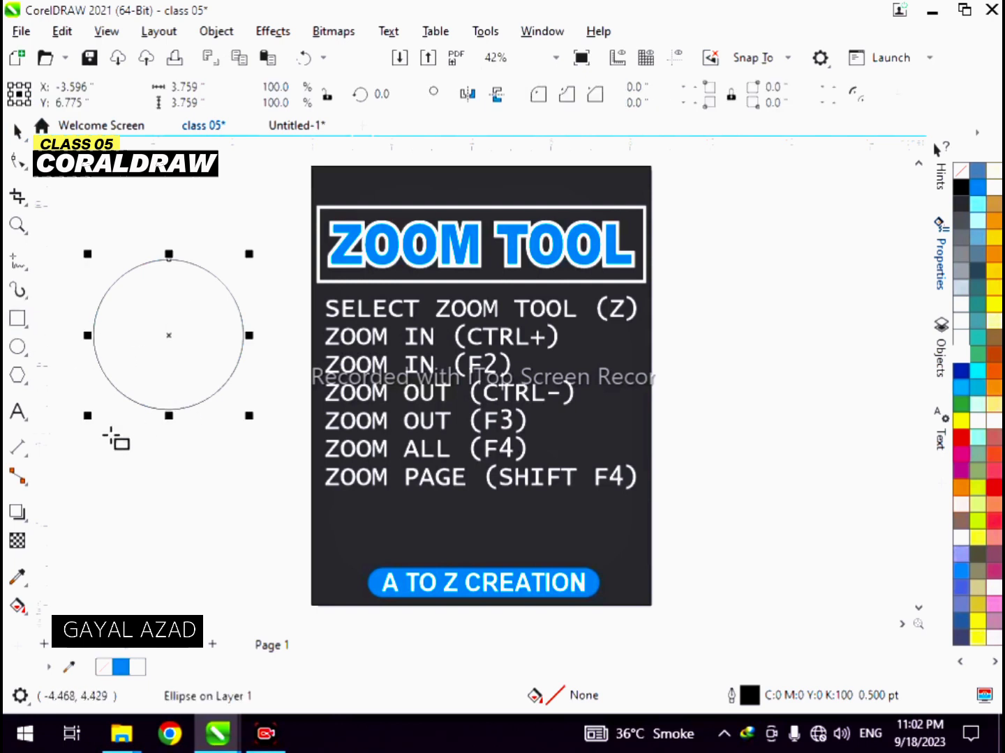
drag(60, 363, 269, 422)
click(18, 131)
shift+click(165, 297)
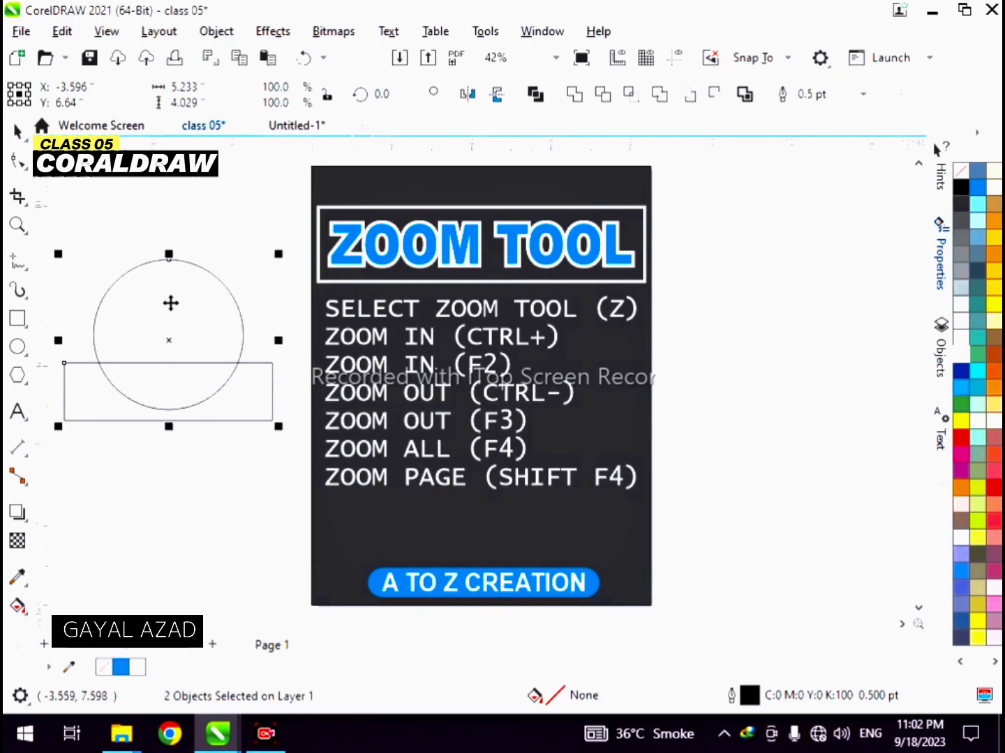
key(ctrl+g)
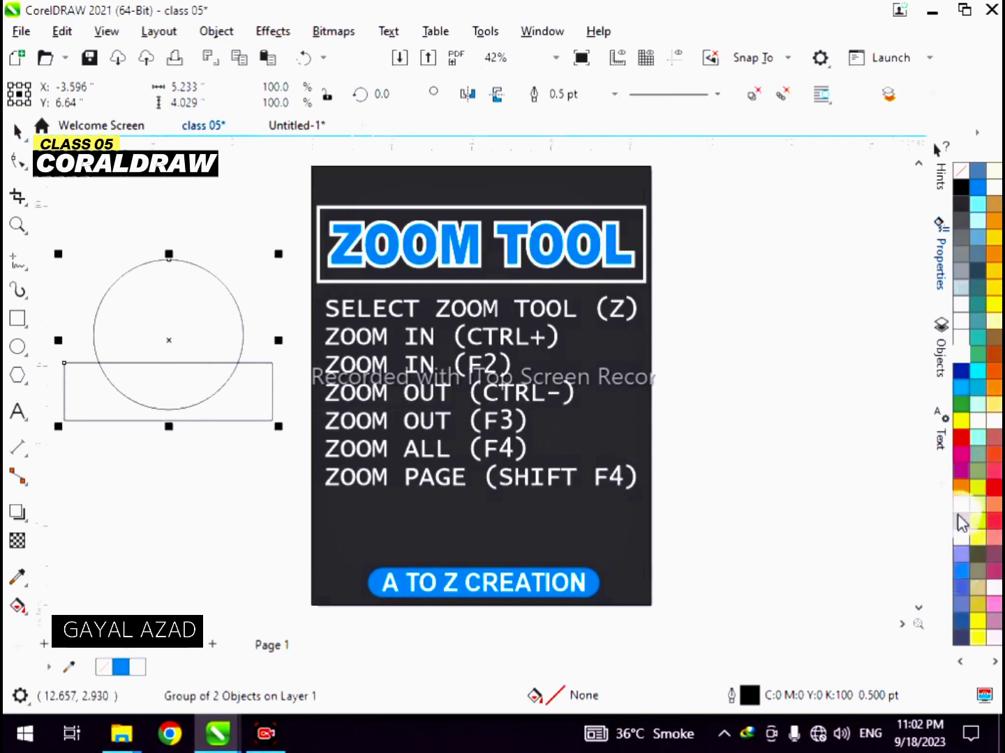
Fill the circle yellow and the rectangle red, and clear the selection.
click(962, 421)
key(Escape)
click(248, 383)
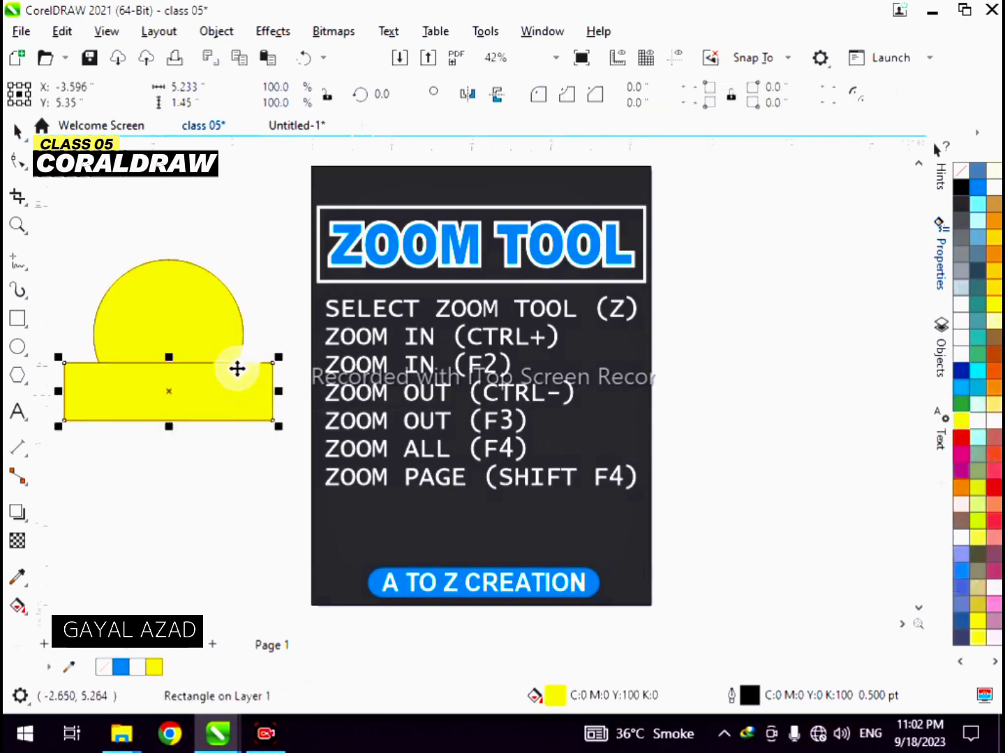
click(962, 436)
click(789, 350)
Group the yellow circle with the red rectangle and clear the selection.
scroll(246, 338, down, 2)
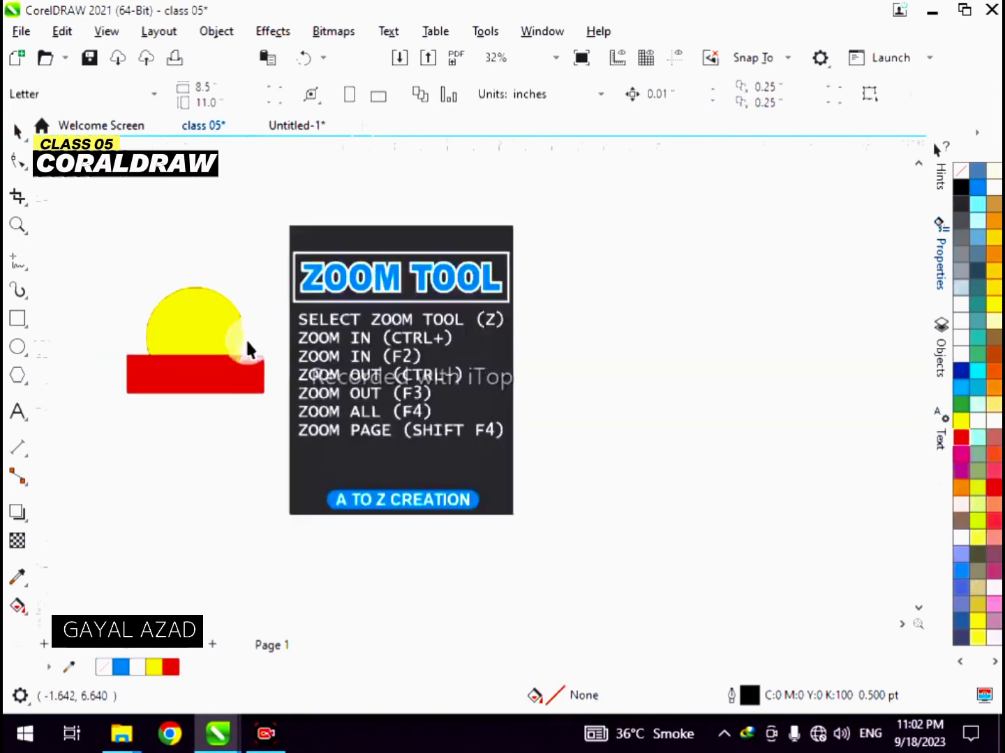
drag(115, 241, 282, 397)
key(ctrl+g)
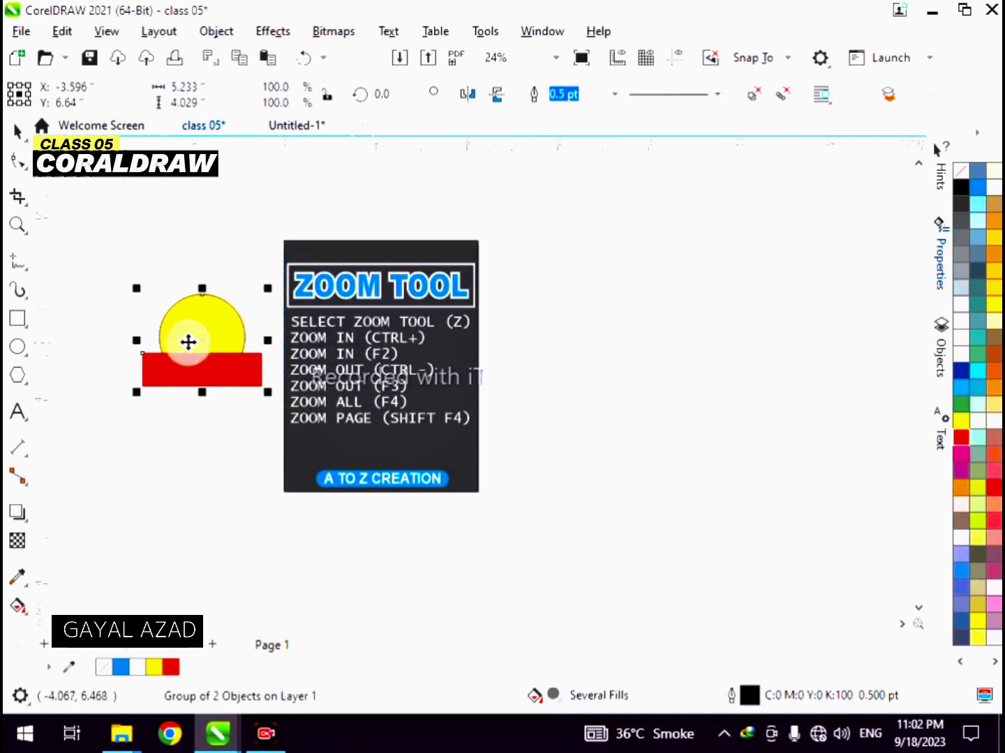
click(169, 255)
scroll(185, 272, up, 2)
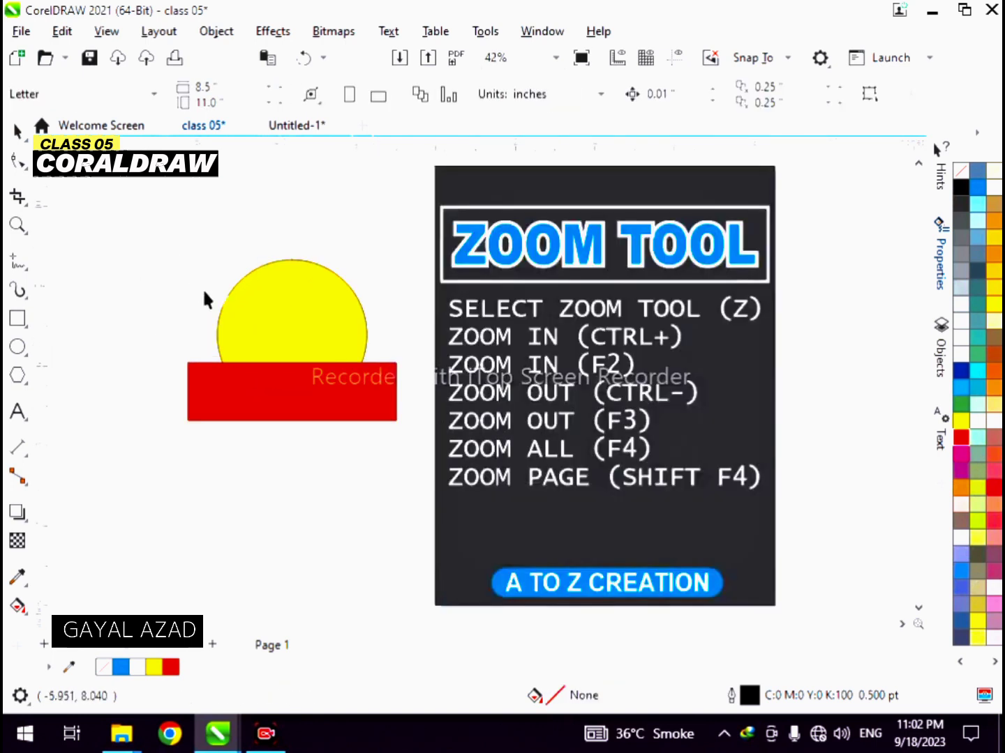
scroll(224, 305, down, 1)
scroll(602, 218, up, 1)
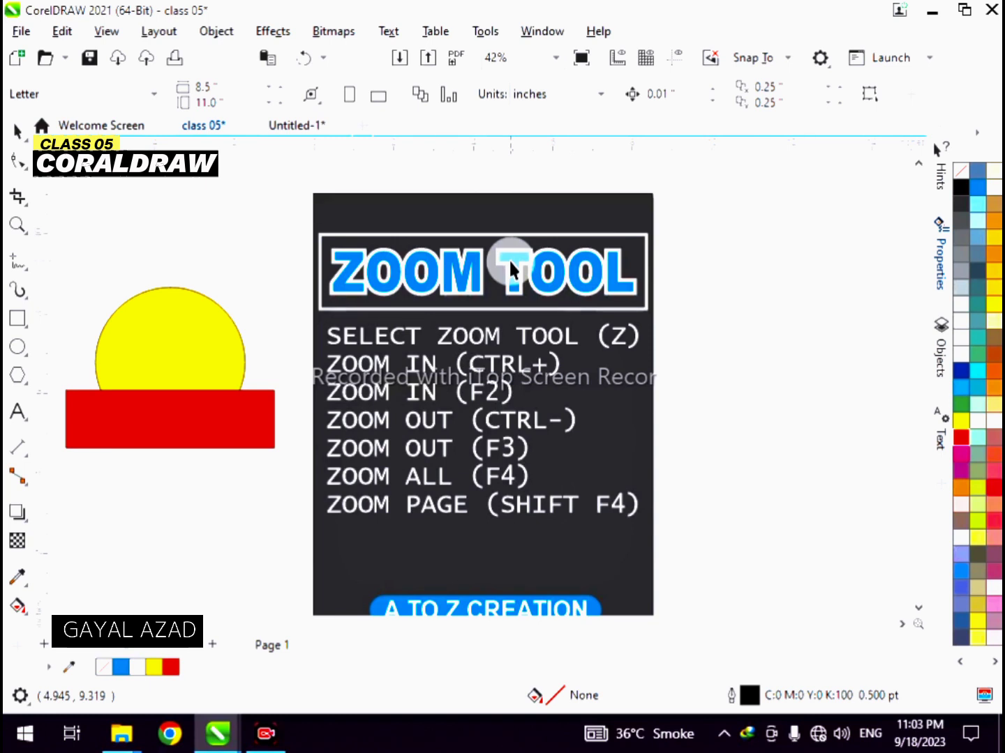
Zoom out to 7% and scatter seven copies of the circle-and-rectangle group widely around the page.
click(153, 377)
scroll(152, 377, down, 5)
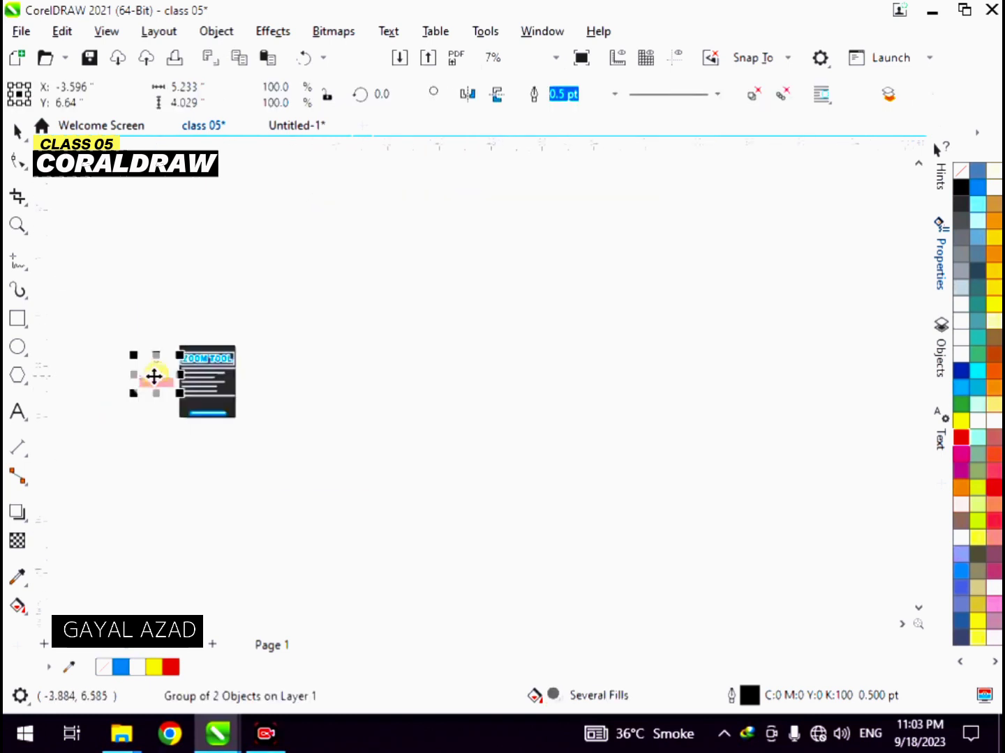
mouse_move(797, 318)
mouse_down()
mouse_move(754, 219)
mouse_move(841, 493)
mouse_move(778, 554)
mouse_move(74, 568)
mouse_move(73, 206)
mouse_up()
drag(74, 207, 538, 382)
drag(538, 382, 423, 570)
Zoom to all objects, select the page's artwork, zoom in to that selection, and clear the selection.
key(F4)
click(573, 291)
drag(289, 304, 199, 446)
key(shift+F2)
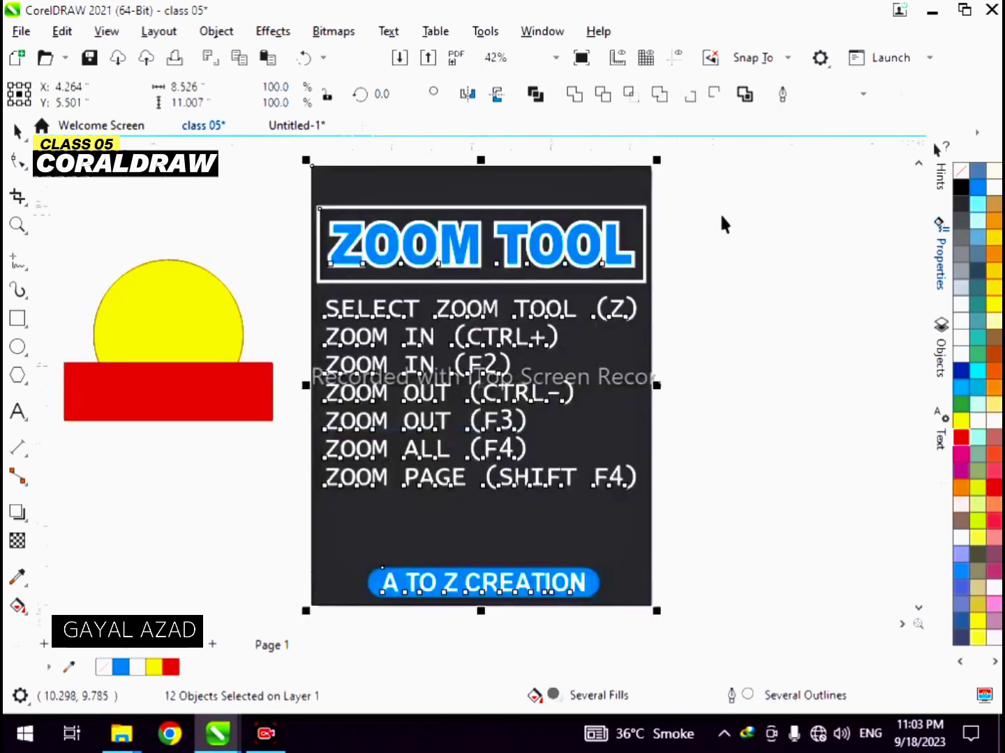
click(722, 217)
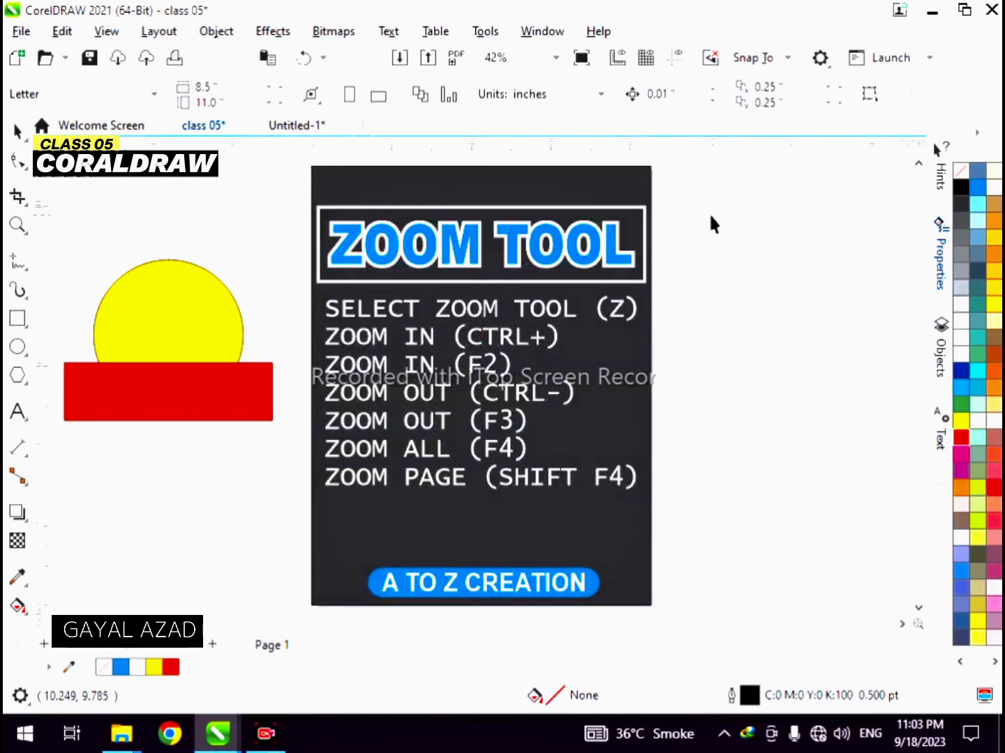
Select the framed title together with the seven shortcut lines on the page, and clear the selection.
click(624, 257)
click(674, 217)
drag(689, 185, 298, 502)
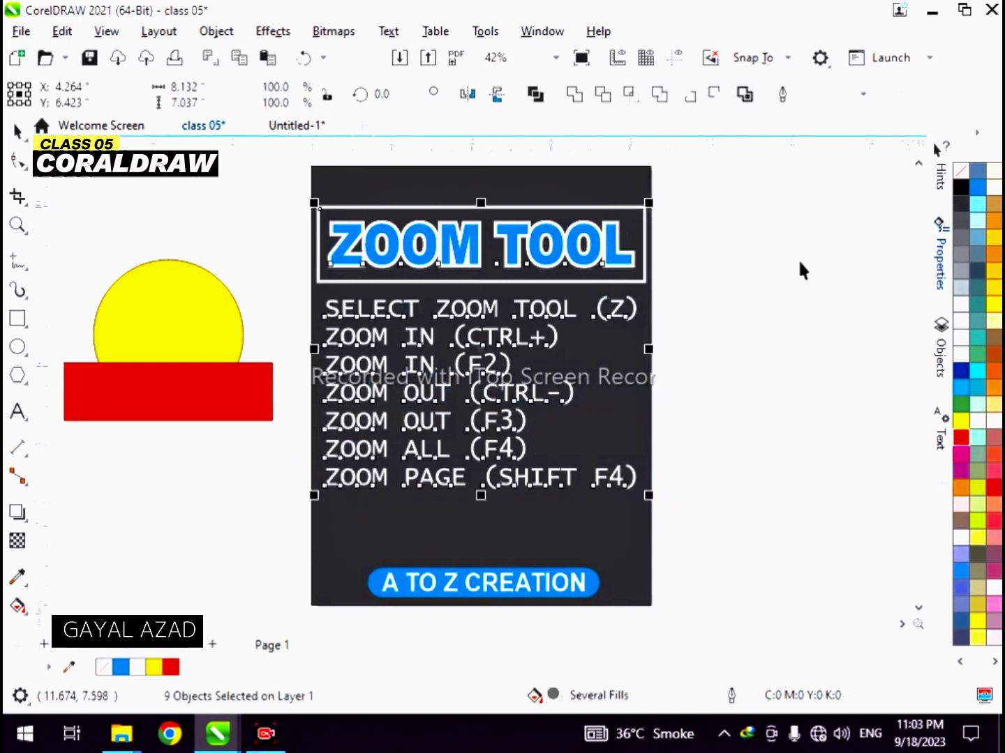
click(738, 245)
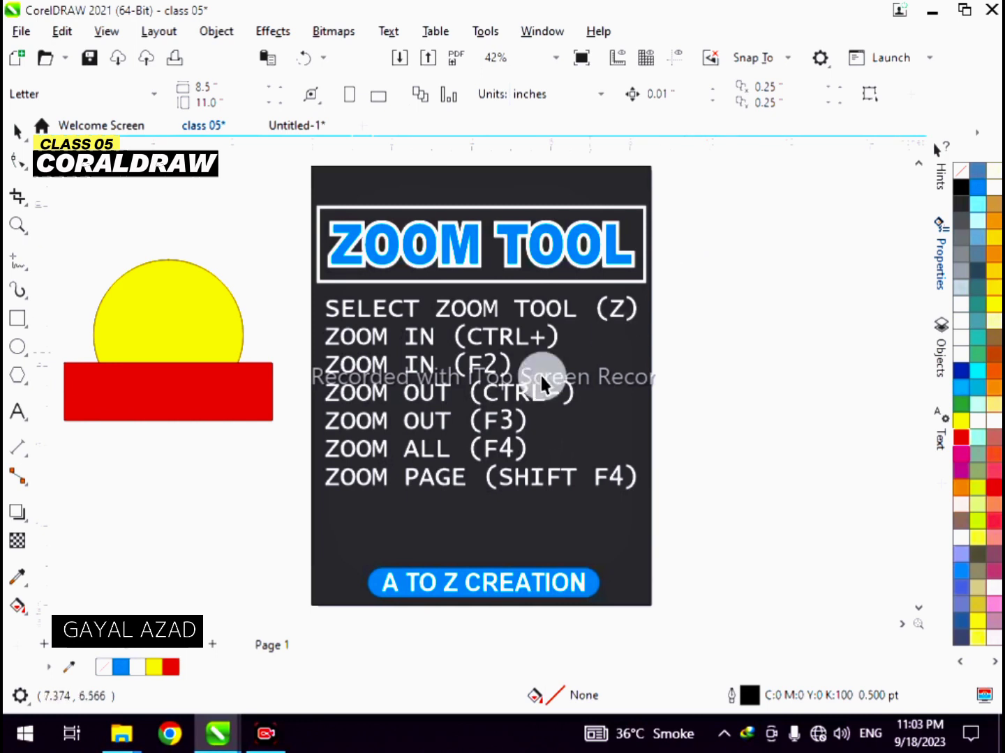
Select the ZOOM ALL (F4) line, clear the selection, and zoom to all objects including the scattered copies.
click(510, 449)
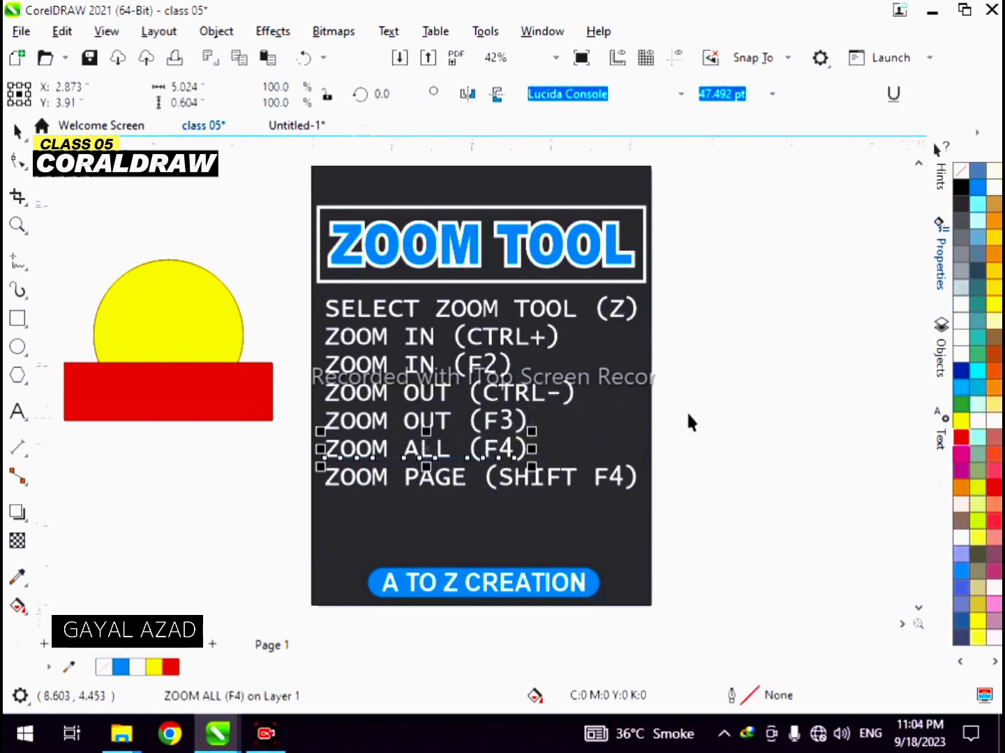
click(700, 387)
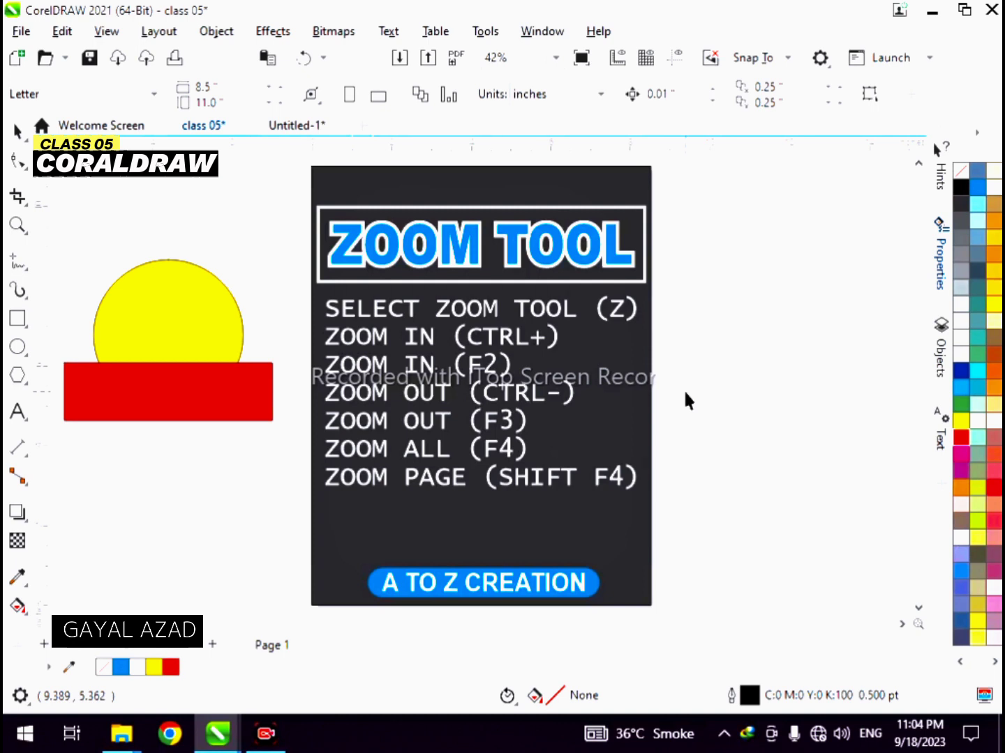
click(419, 449)
click(689, 430)
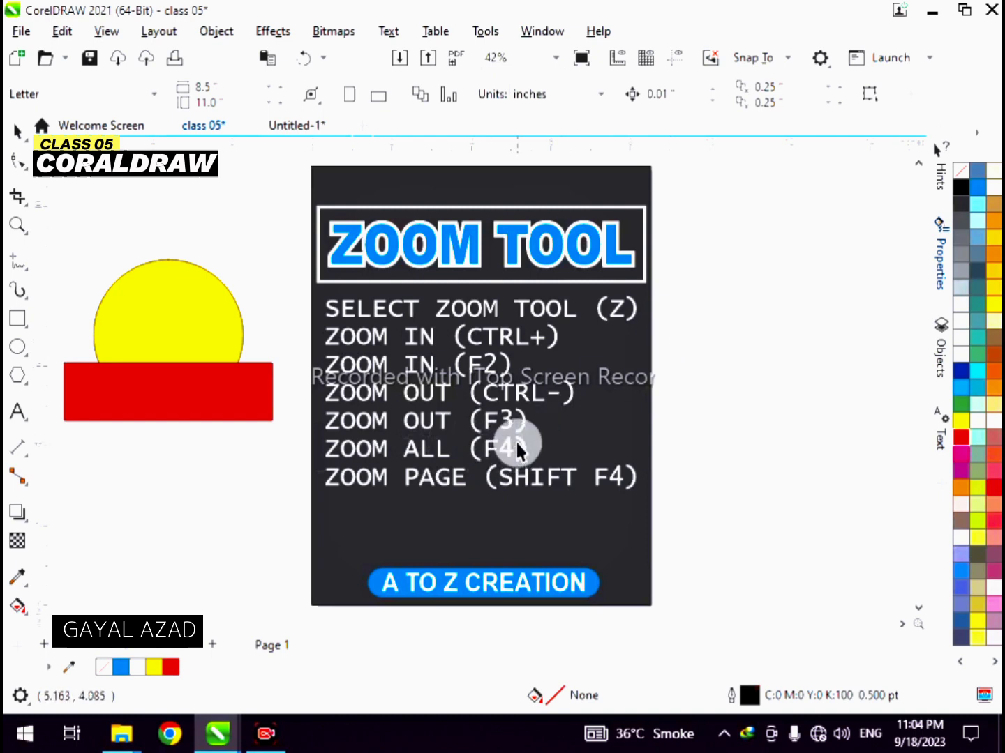
key(F4)
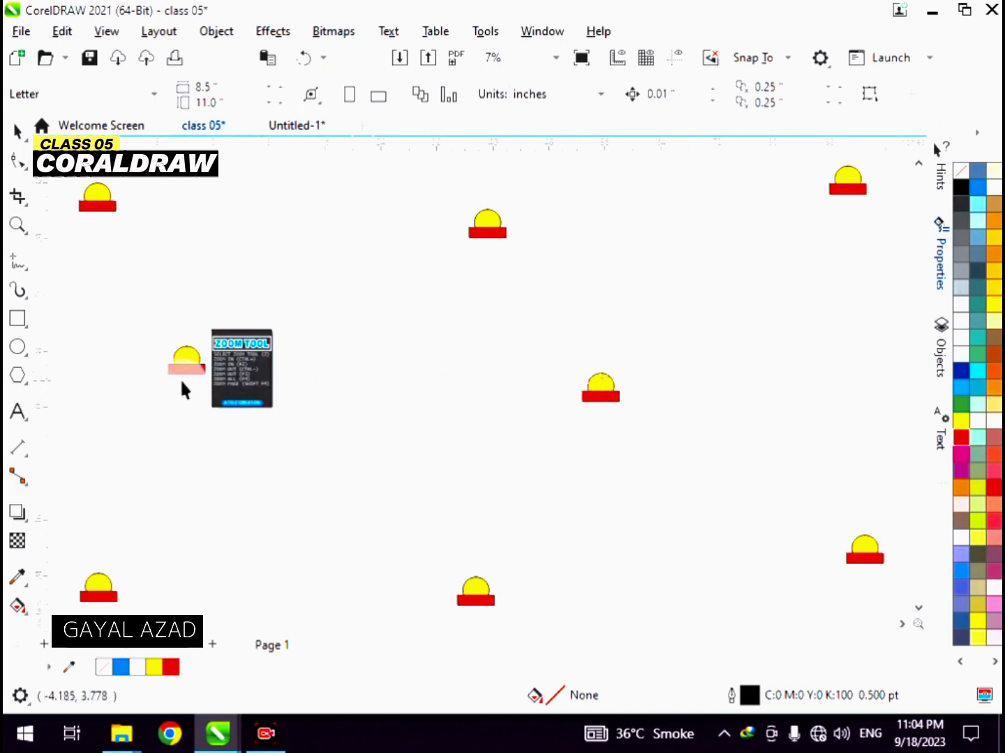
Select all artwork on the page, then one scattered circle-and-rectangle copy far from the page, and clear the selection.
drag(198, 321, 332, 439)
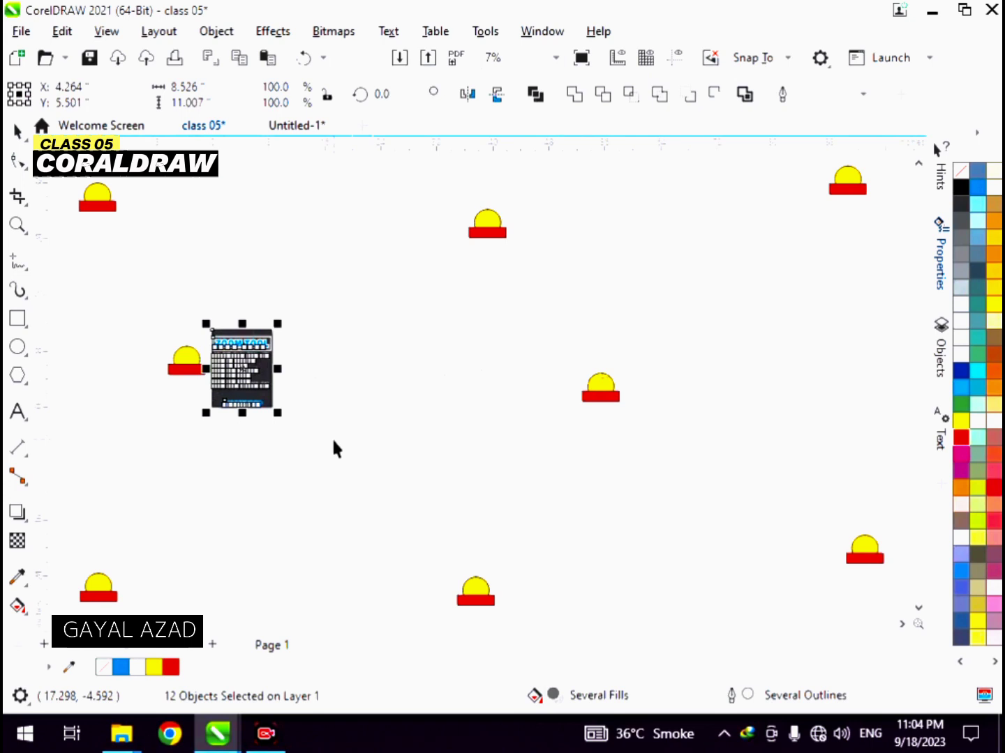
click(304, 307)
click(848, 183)
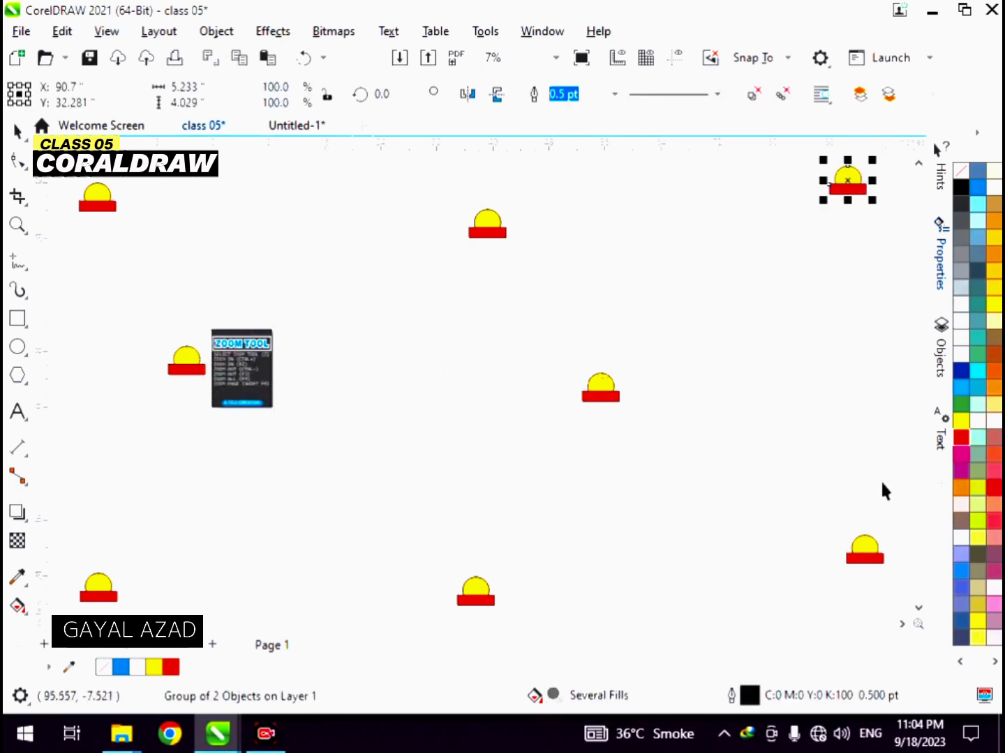
click(713, 347)
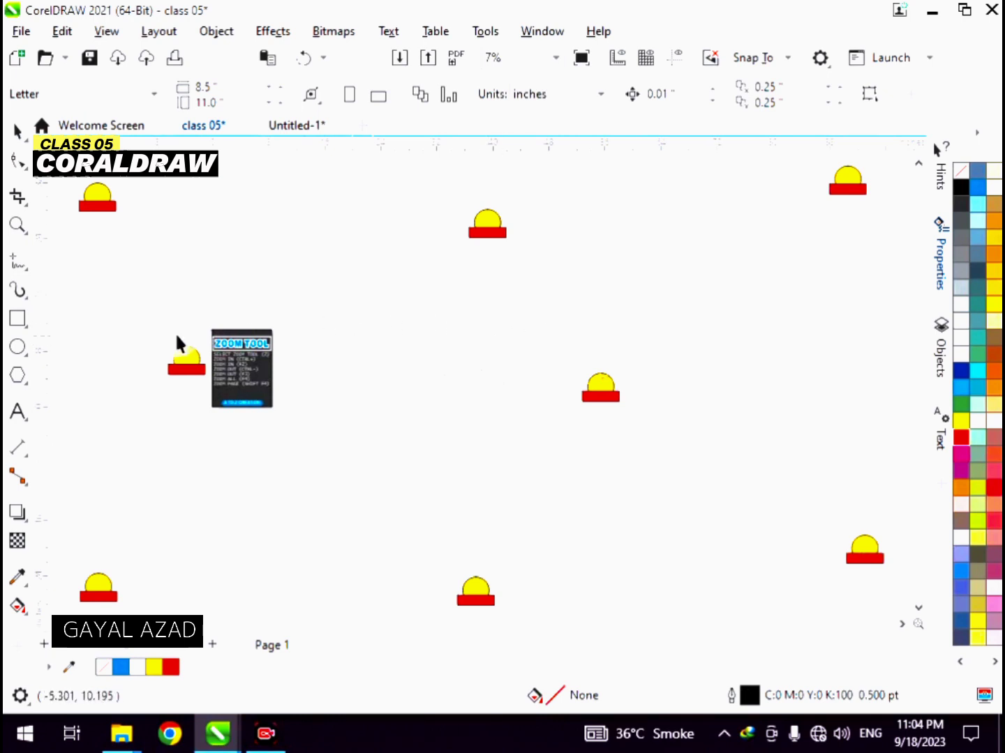
Zoom in to the page area with the Zoom tool, select the ZOOM PAGE (SHIFT F4) line, and clear the selection.
key(z)
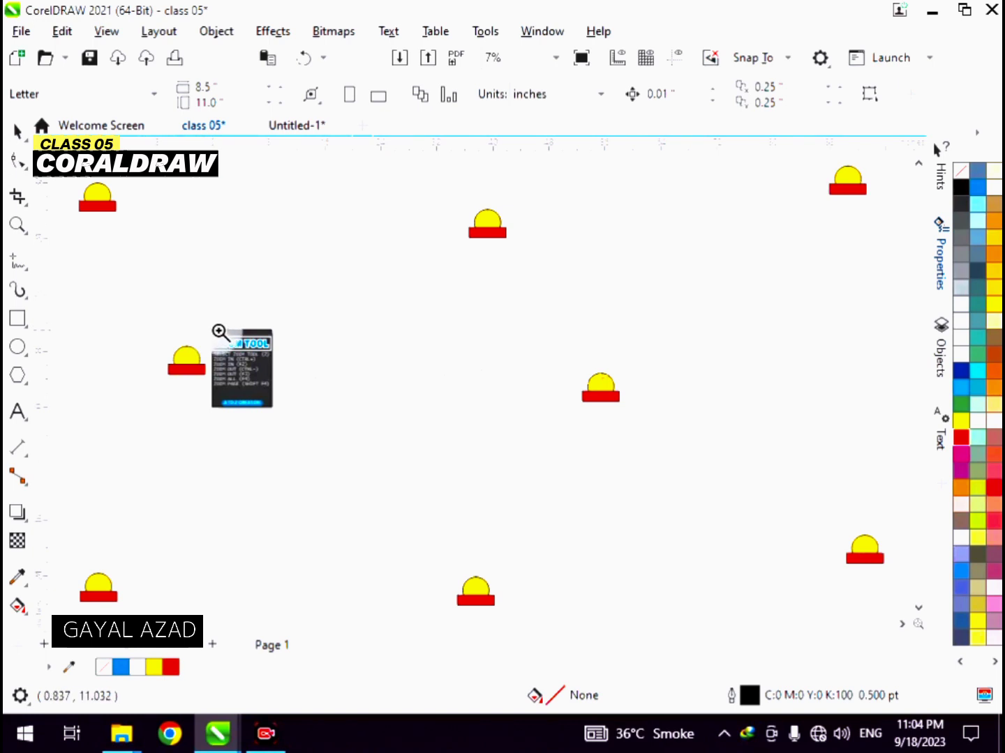
drag(209, 328, 274, 410)
click(17, 131)
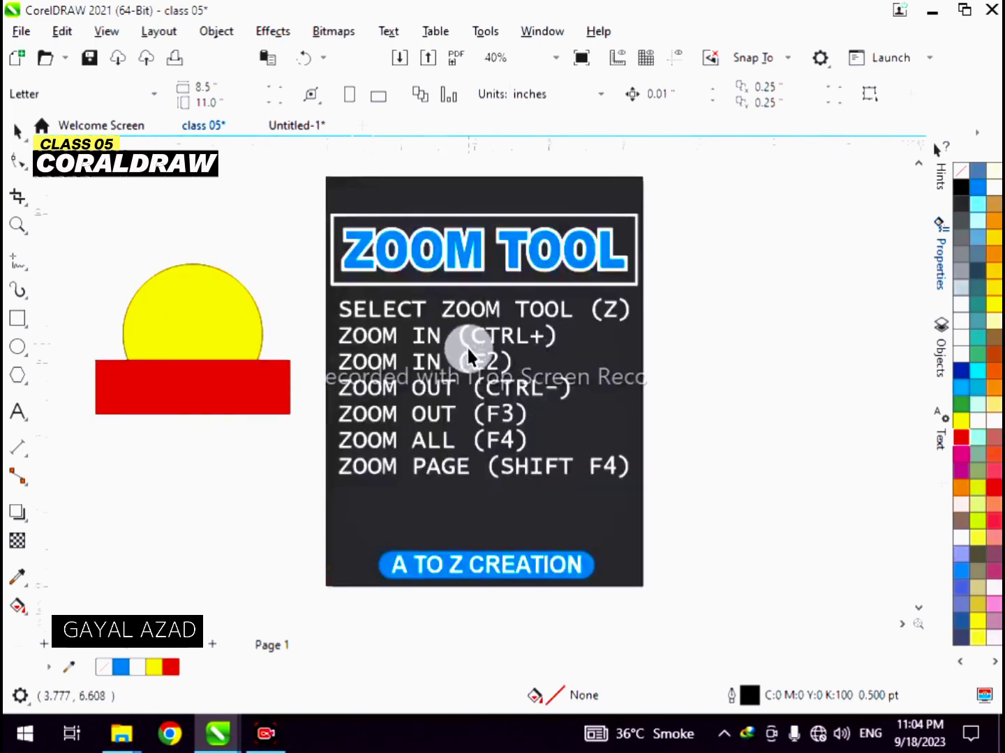
click(419, 474)
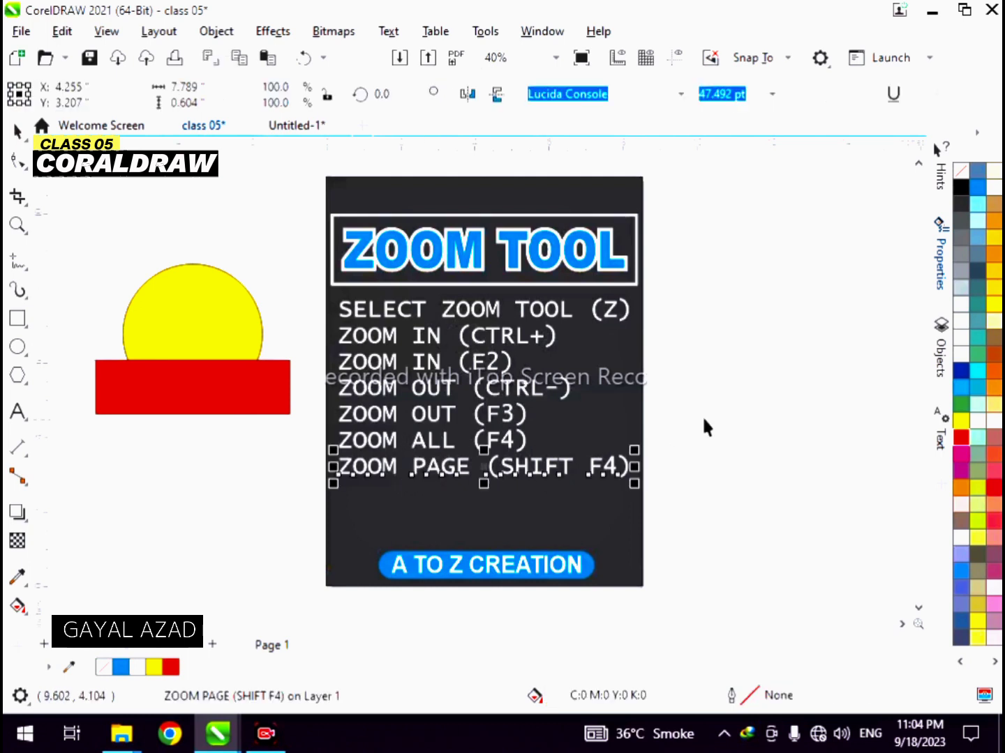
click(720, 390)
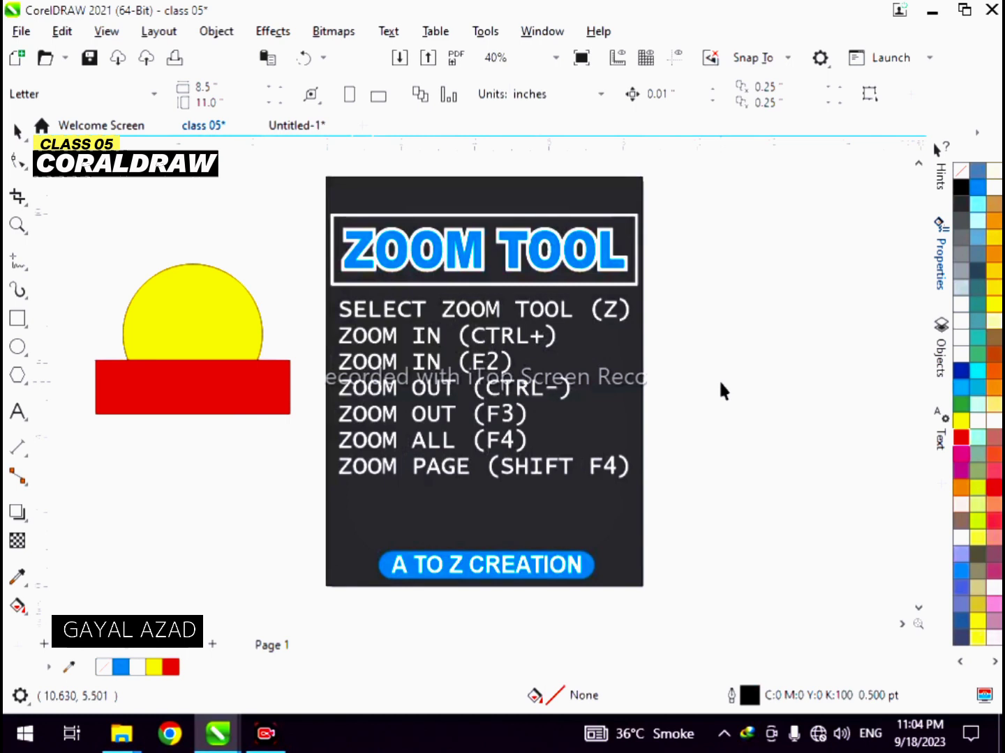
Delete all eight circle-and-rectangle groups around the page and zoom to all remaining objects.
scroll(372, 392, down, 2)
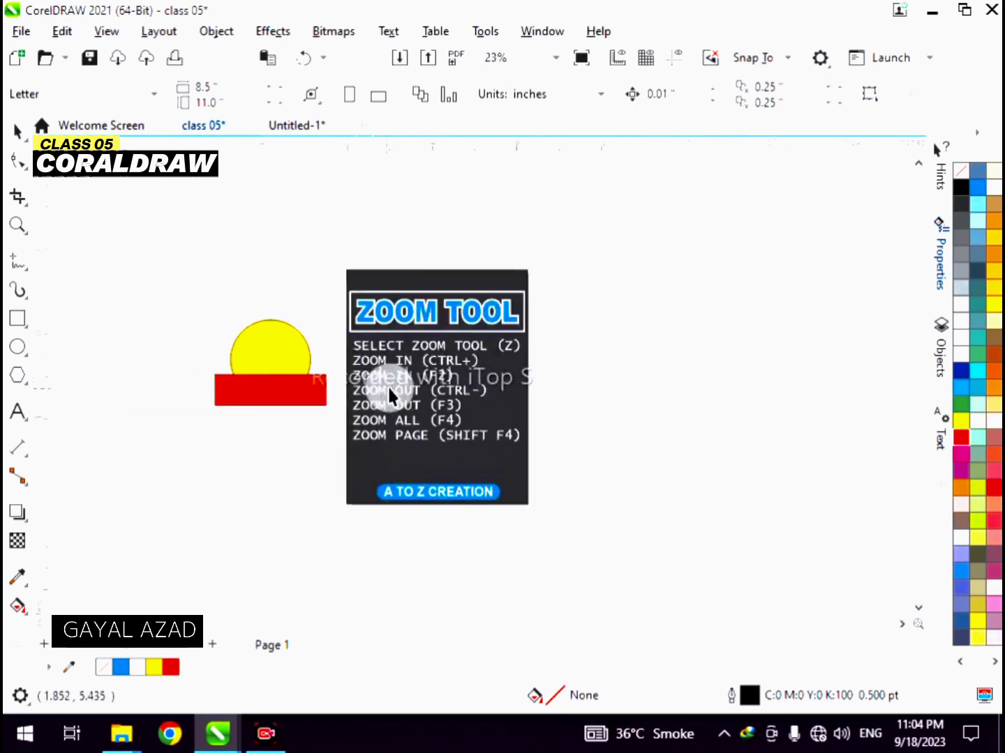
scroll(185, 388, down, 3)
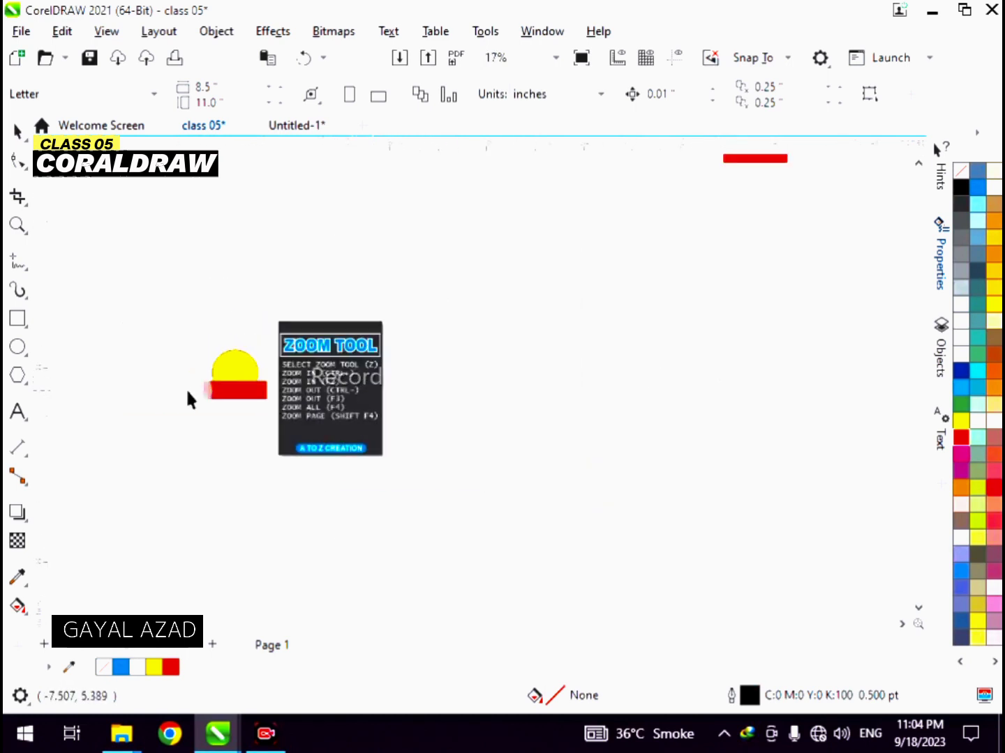
click(514, 254)
key(Delete)
click(624, 408)
key(Delete)
click(870, 206)
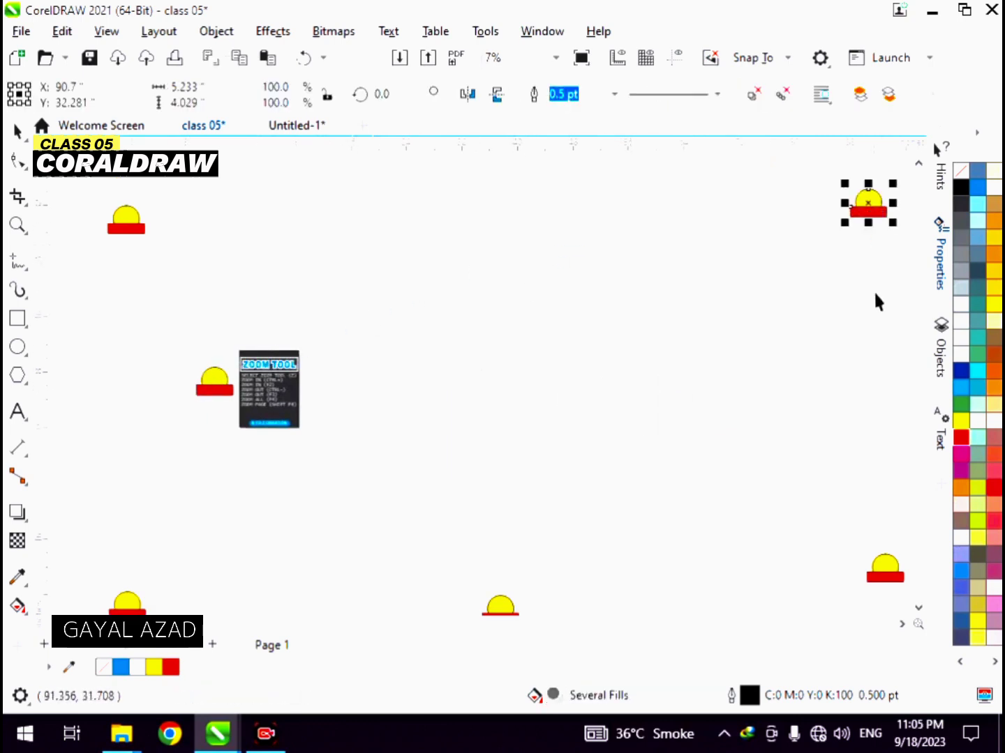
key(Delete)
click(887, 569)
key(Delete)
click(498, 607)
key(Delete)
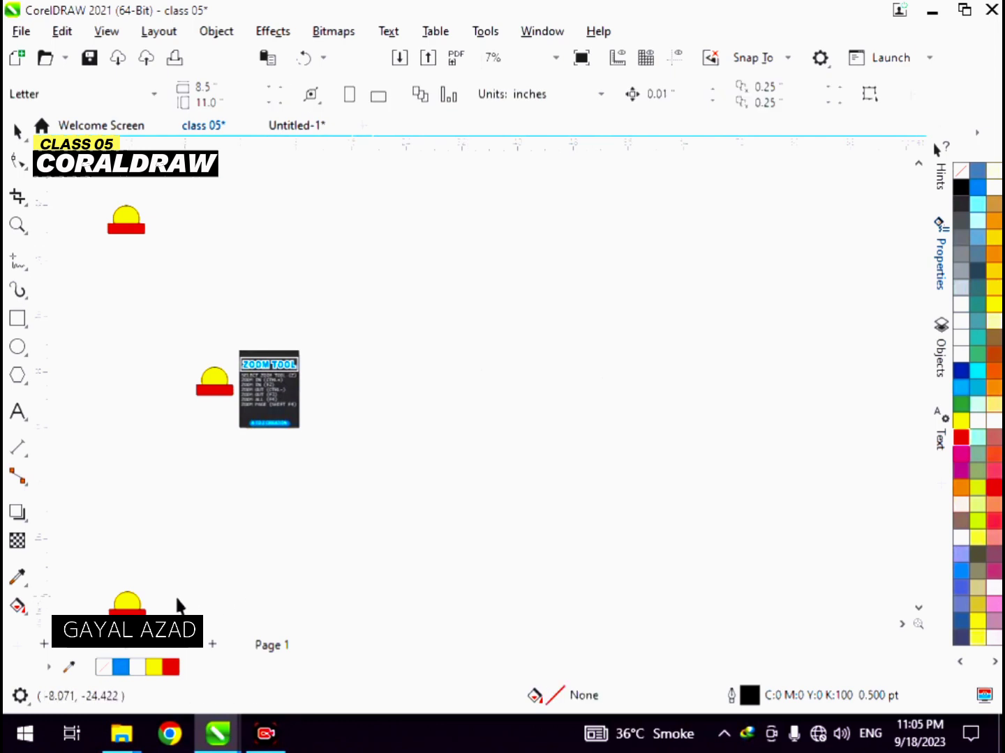
click(127, 603)
key(Delete)
click(215, 363)
key(Delete)
click(129, 218)
key(Delete)
key(F4)
Draw a five-sided polygon about 2.5 by 2.4 inches beside the page's upper left, fill it blue, and remove its outline.
click(20, 370)
drag(112, 274, 163, 260)
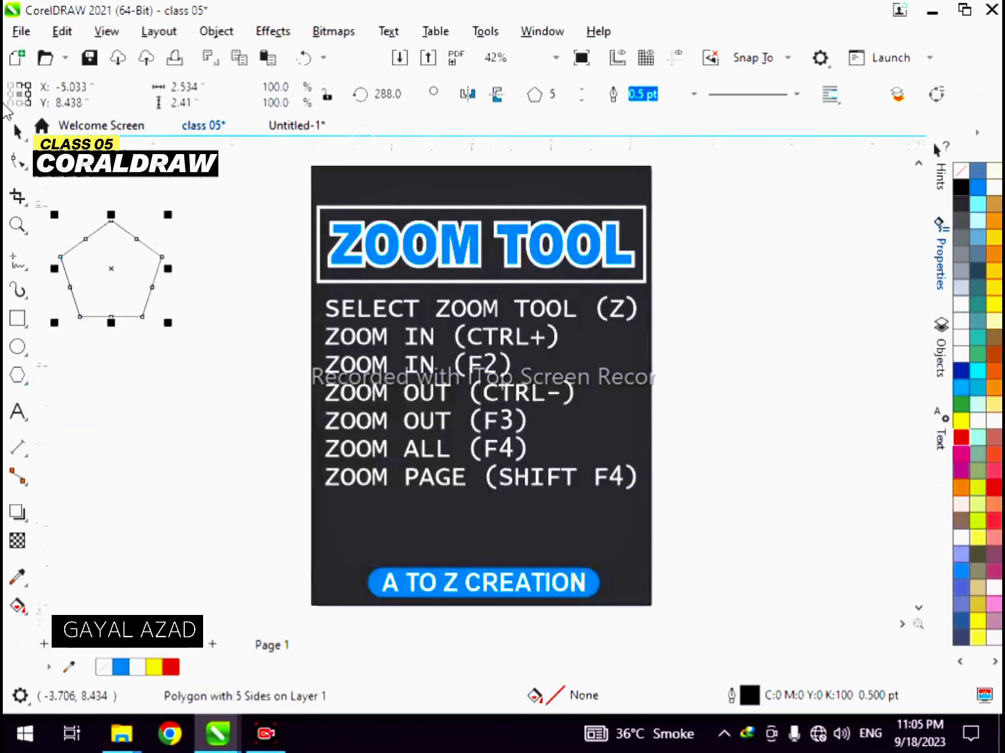
click(976, 194)
scroll(255, 325, up, 3)
right_click(960, 170)
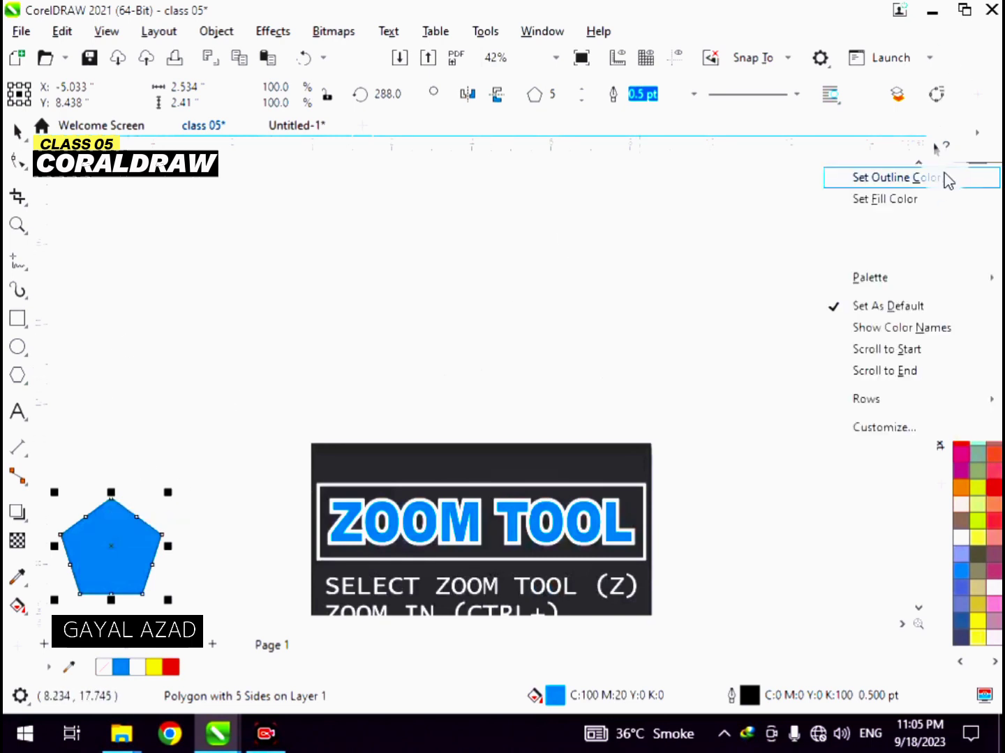
click(920, 174)
scroll(583, 285, down, 3)
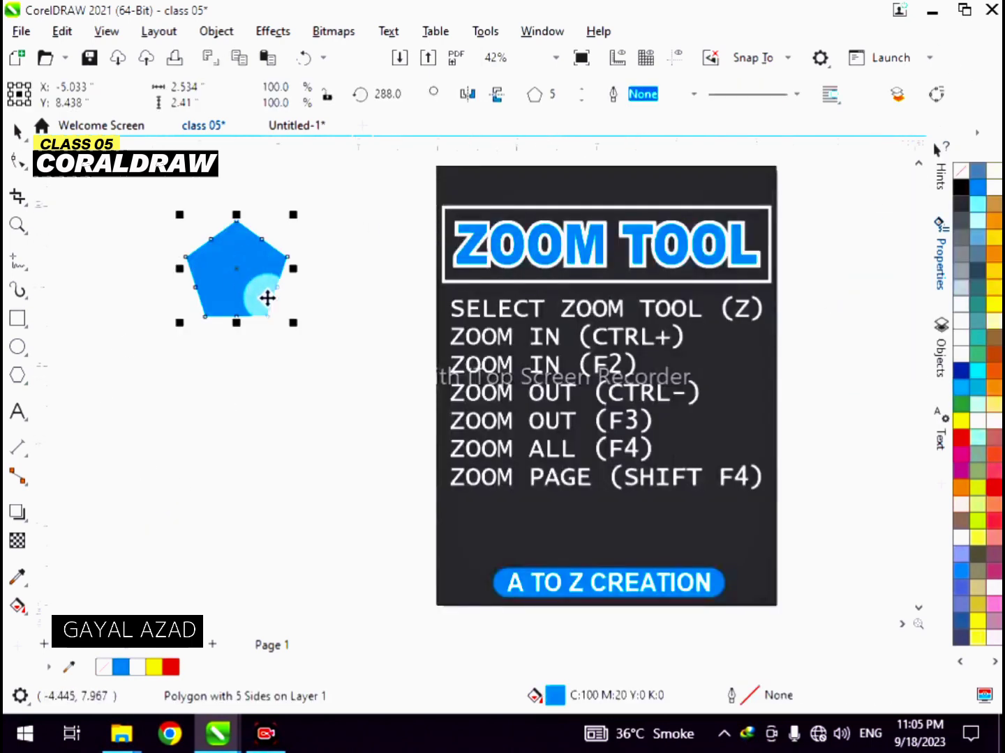
Place a copy of the blue pentagon to the right of the page, zoom in, and clear the selection.
scroll(240, 261, down, 3)
drag(240, 262, 616, 311)
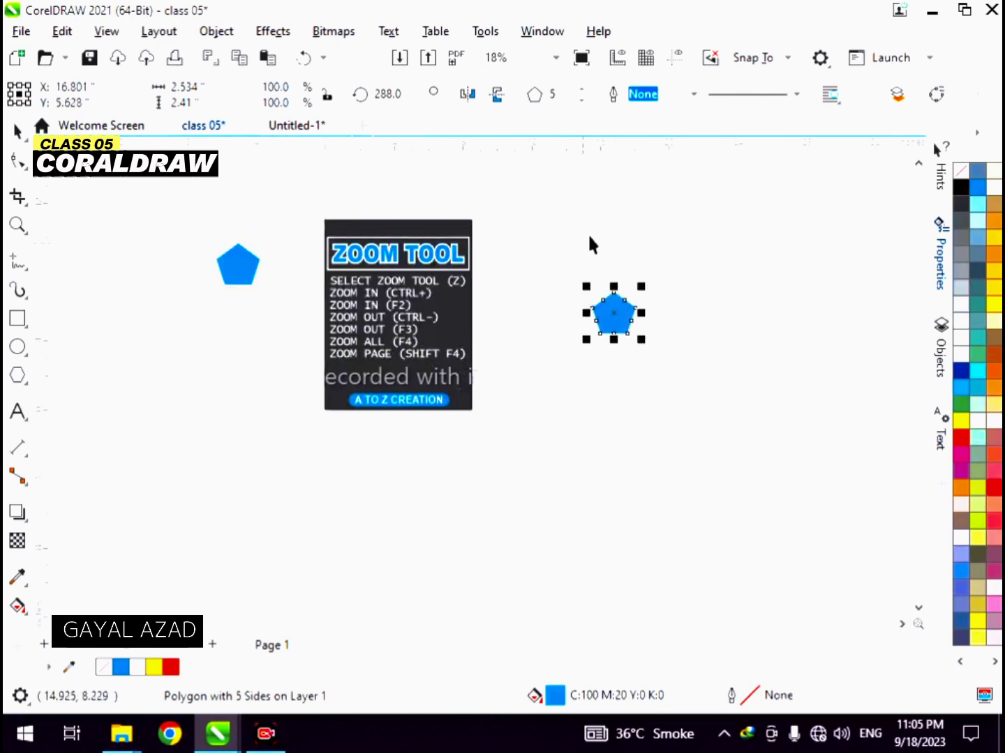
click(496, 240)
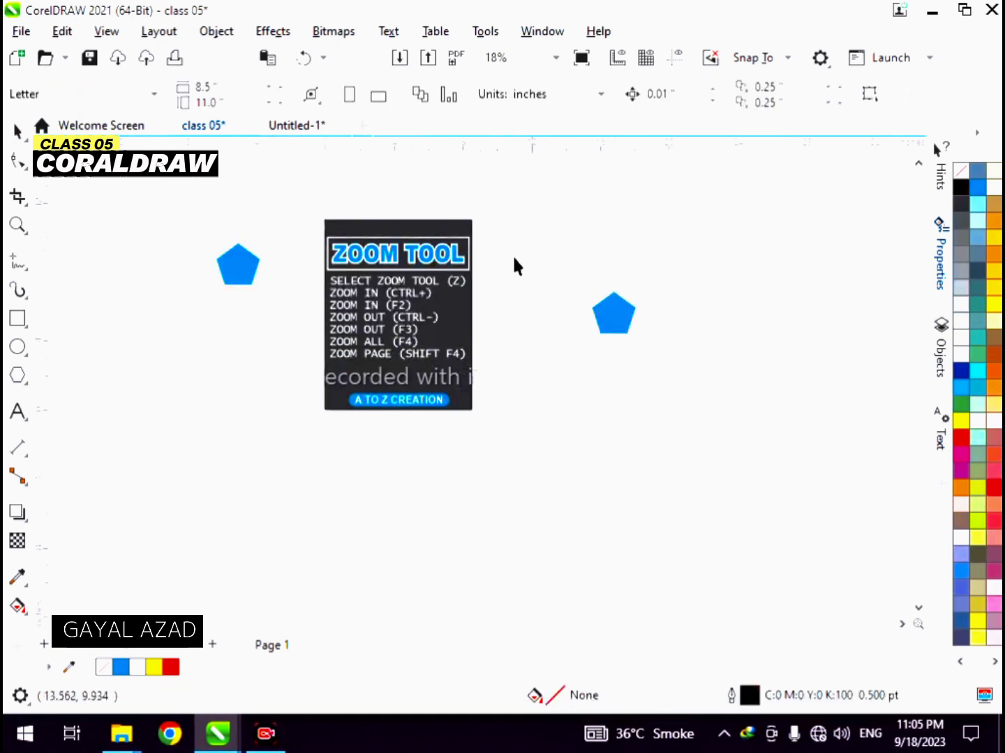
click(605, 314)
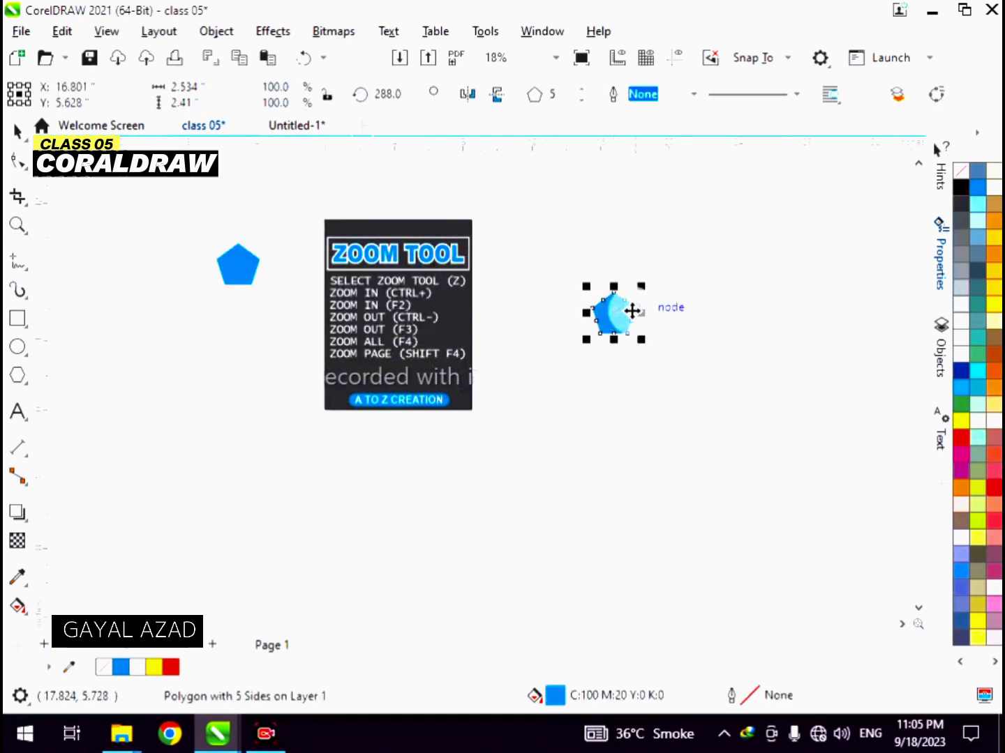
key(ctrl+plus)
click(685, 222)
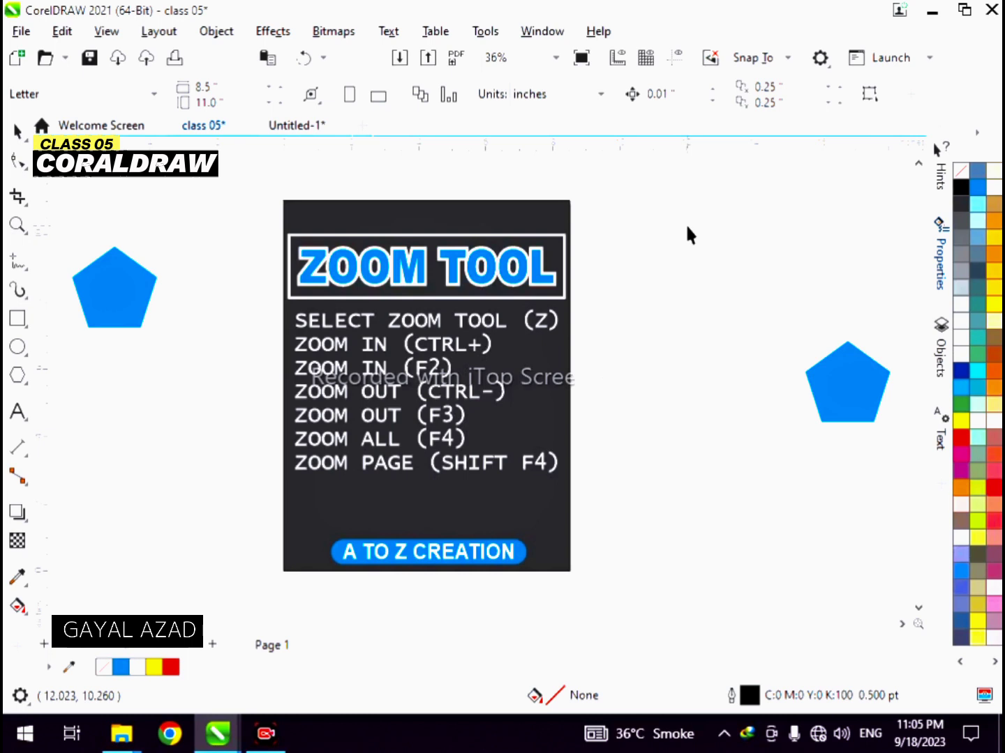
Place a copy of the right-hand blue pentagon just below it, fill the copy red, and clear the selection.
click(823, 380)
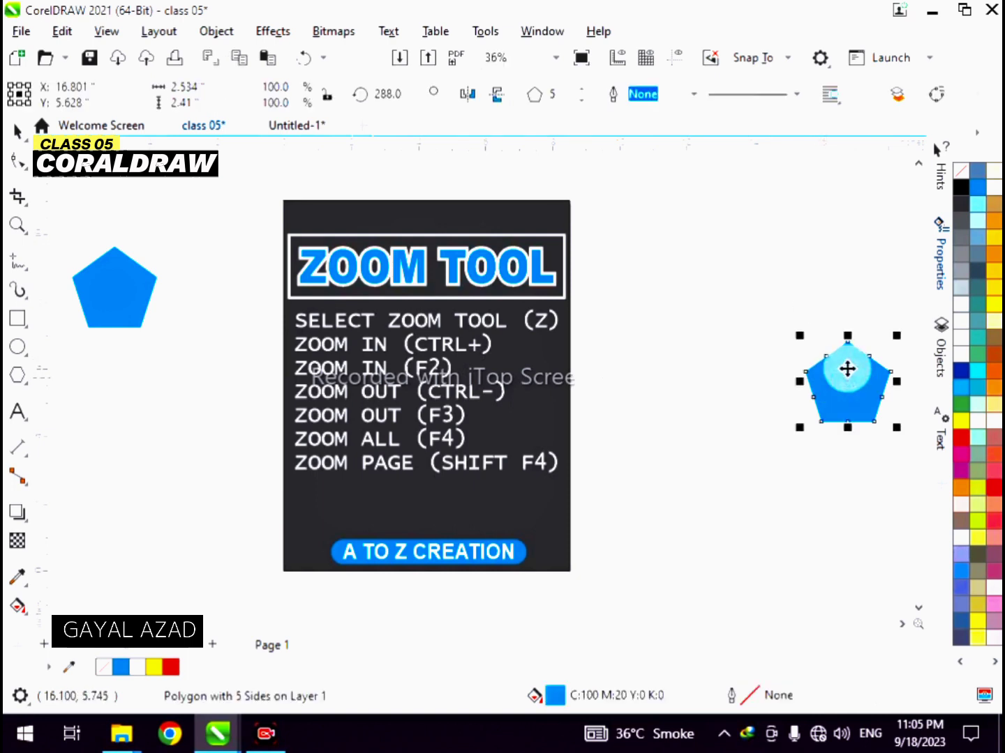
scroll(645, 348, down, 2)
drag(760, 365, 734, 474)
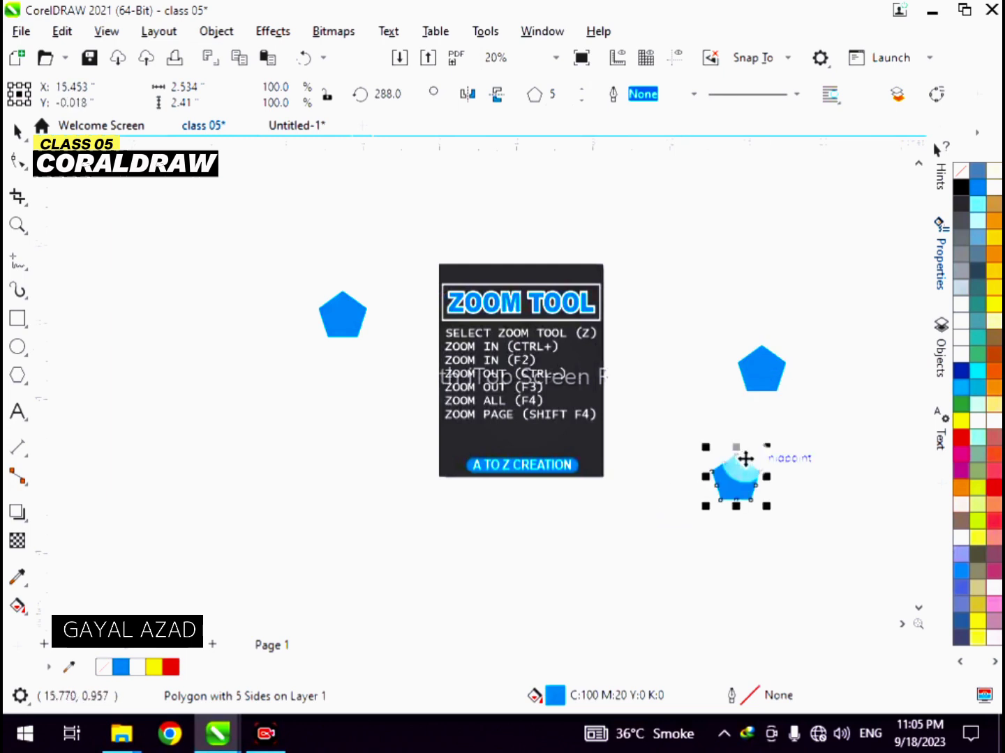
click(961, 438)
click(801, 429)
Select the blue pentagon right of the page, zoom to the page, and select and deselect the page's artwork.
scroll(799, 427, up, 2)
click(730, 314)
click(767, 259)
click(750, 310)
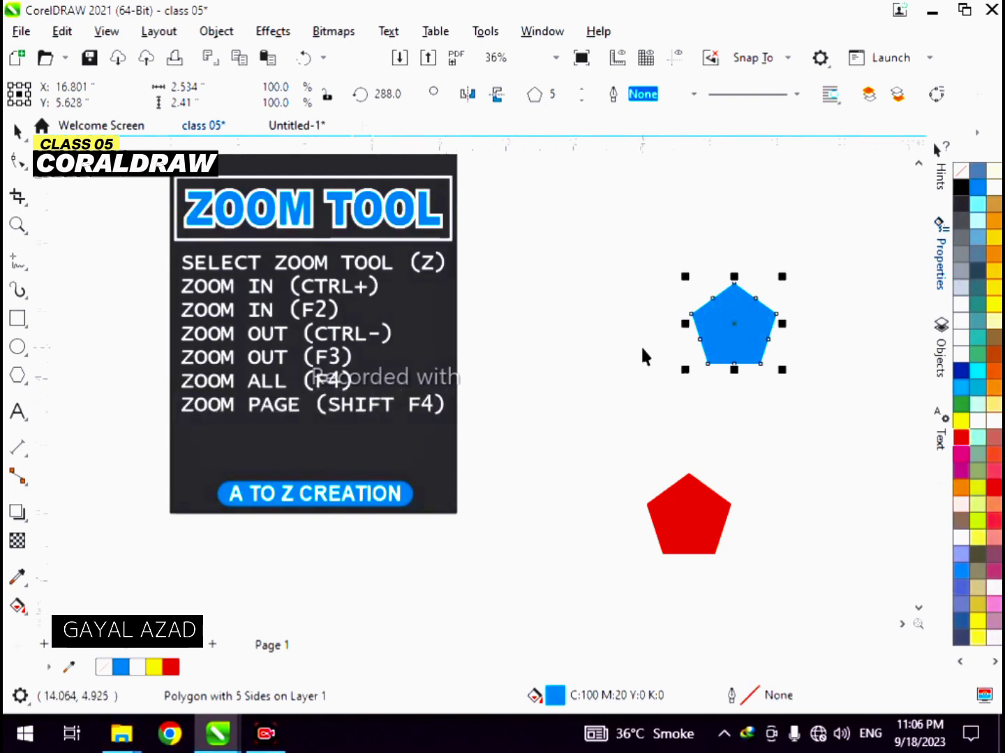
key(shift+F4)
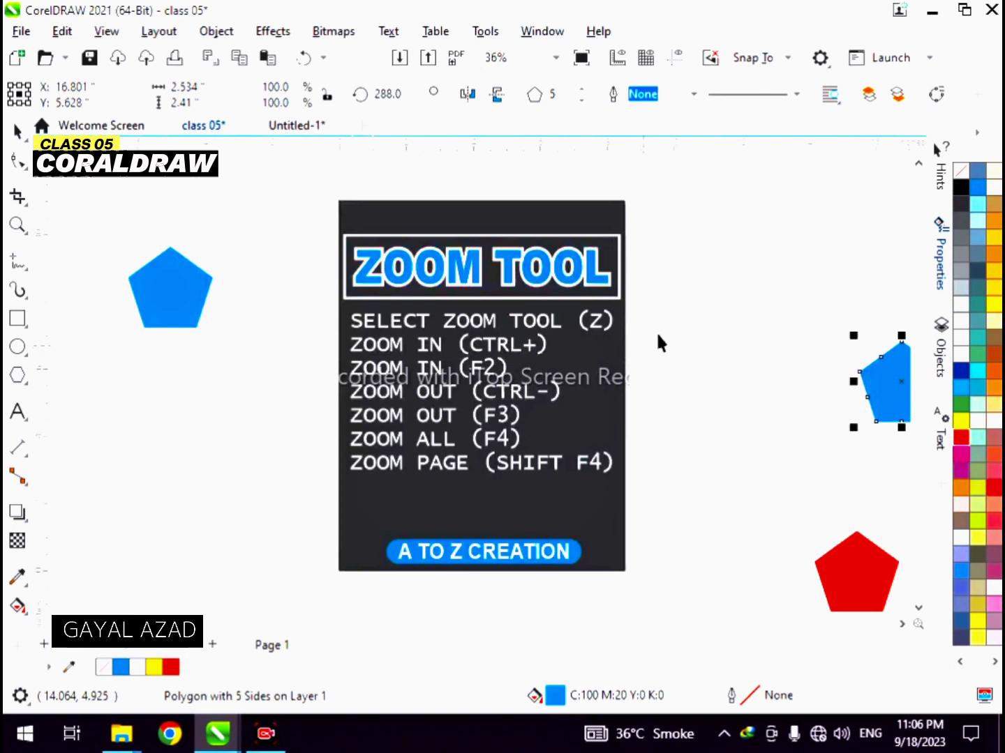
click(695, 294)
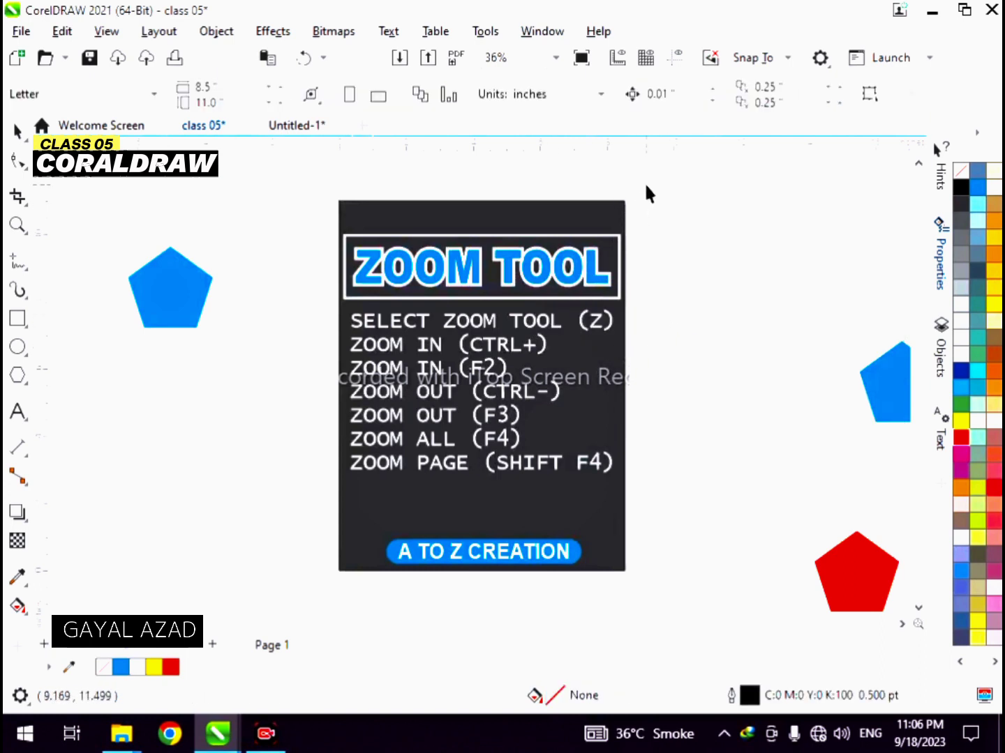
drag(649, 189, 258, 586)
click(660, 255)
Select the blue and red pentagons right of the page, zoom to that selection, and clear it.
scroll(476, 328, down, 1)
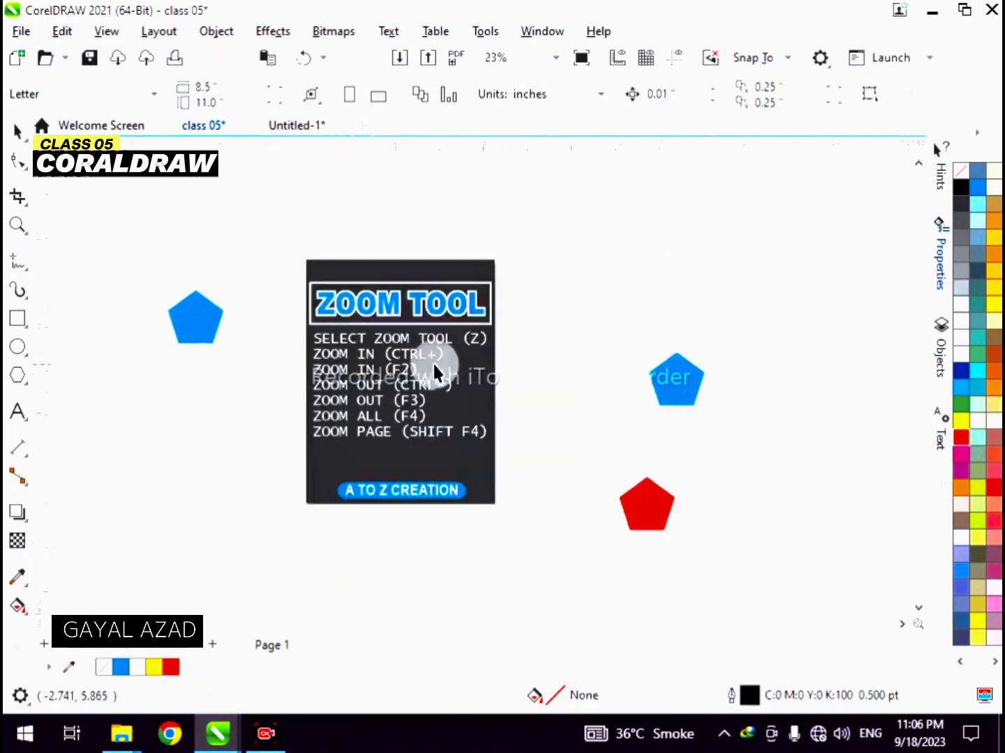
drag(729, 334, 567, 554)
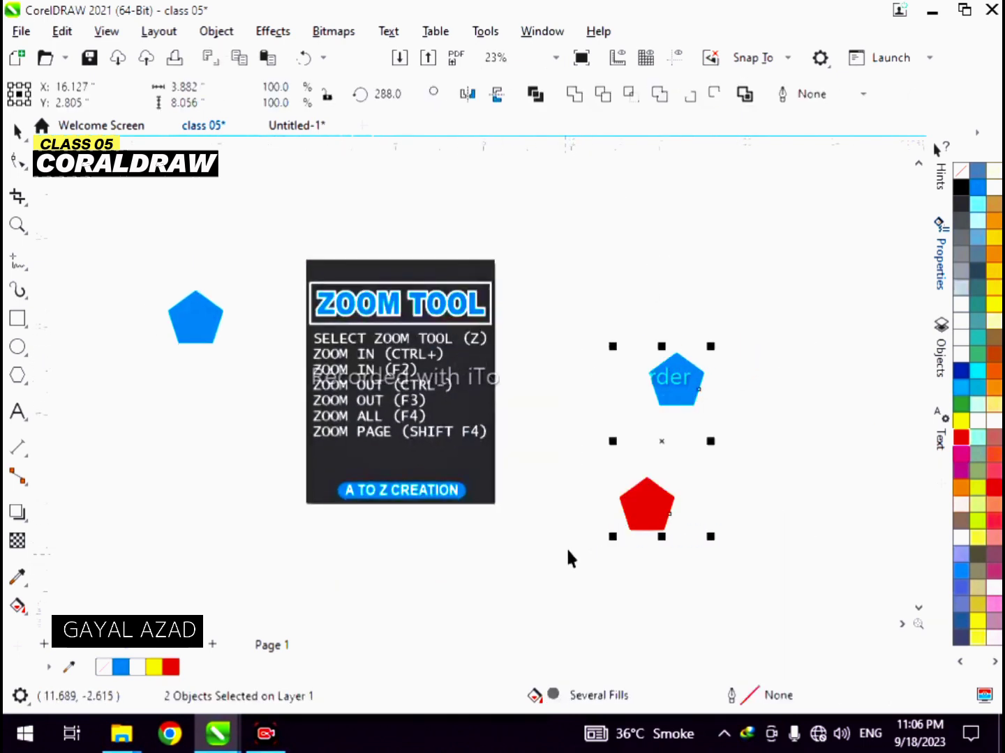
key(shift+F2)
click(666, 289)
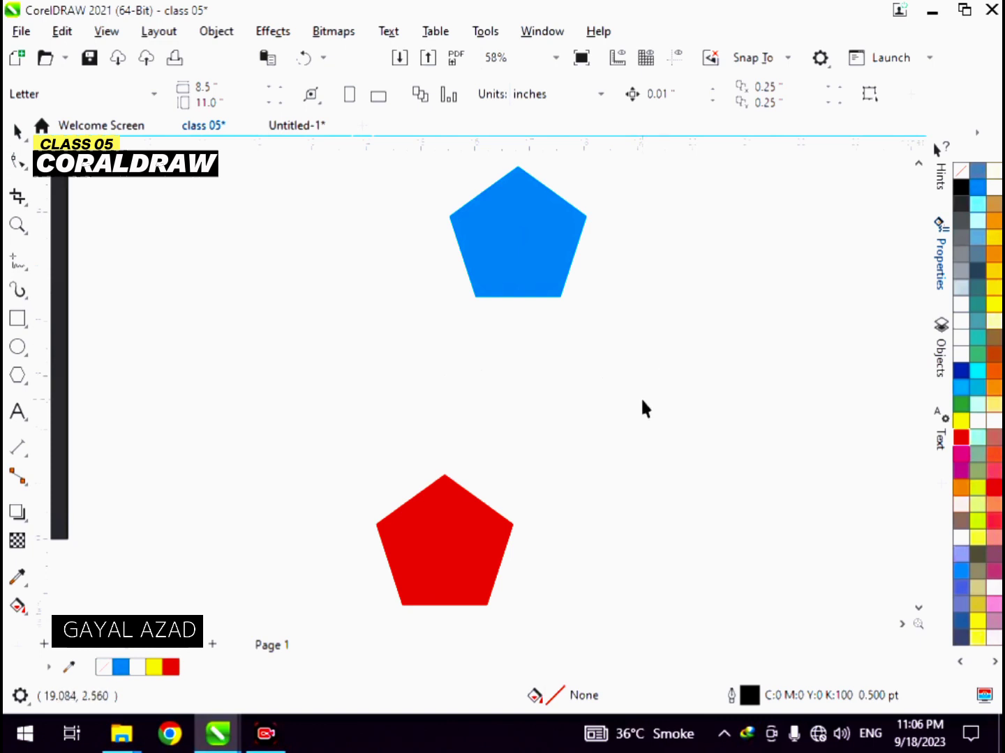
Move the red pentagon up so it overlaps the blue one, and zoom in to both pentagons.
scroll(641, 408, down, 2)
click(598, 282)
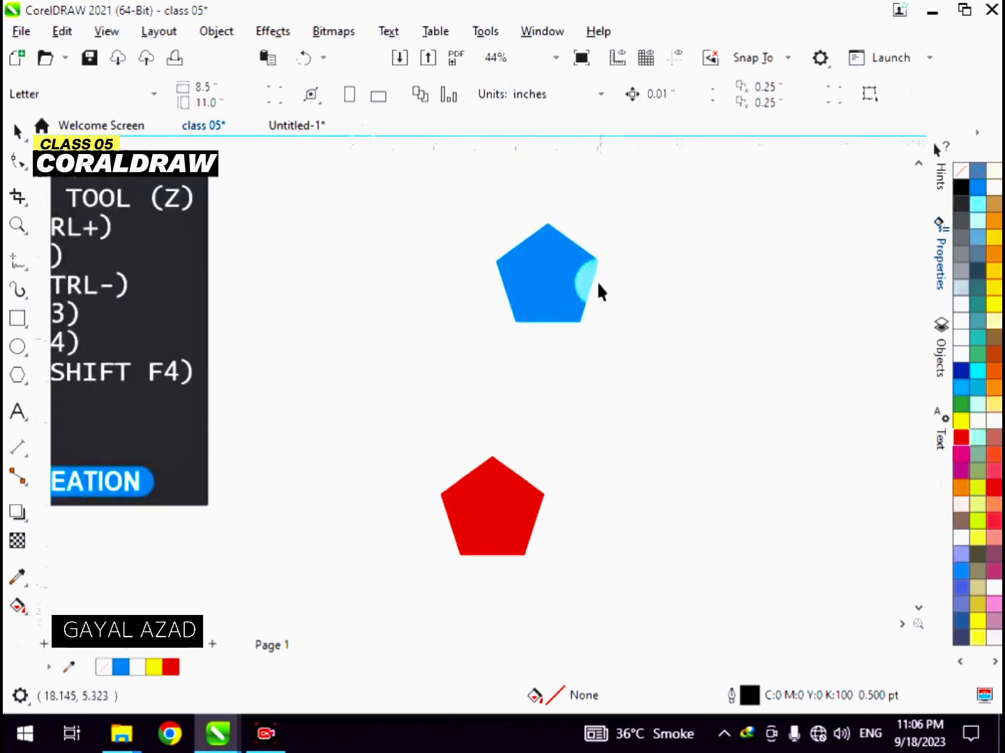
click(524, 493)
drag(524, 494, 544, 296)
drag(683, 189, 403, 488)
key(F4)
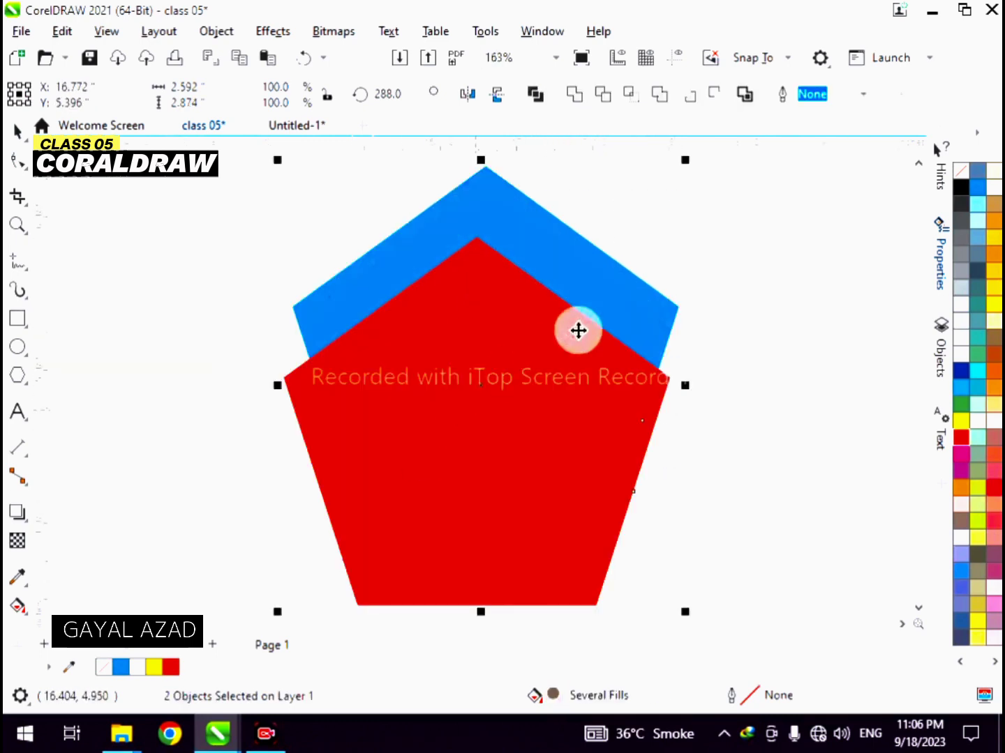
key(Escape)
Select the red pentagon together with the blue one behind it and align their centers horizontally.
scroll(492, 325, down, 6)
click(498, 328)
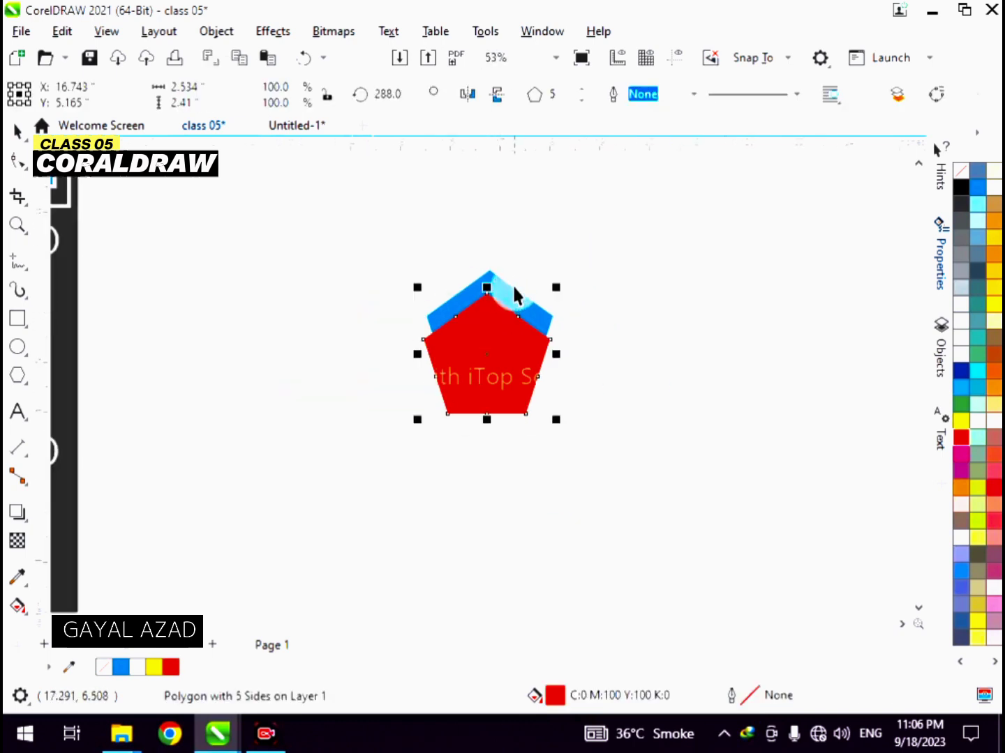
key(Escape)
click(496, 302)
shift+click(498, 276)
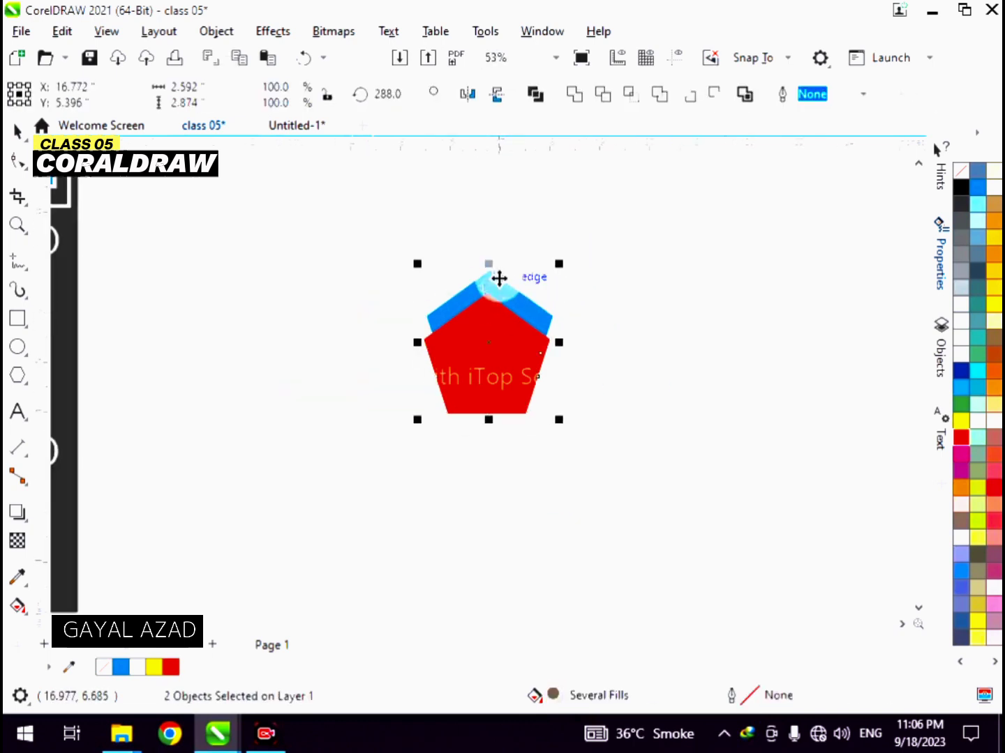
key(Escape)
Place a copy of the red pentagon about 0.48 inches below it and repeat the duplication four times.
click(497, 347)
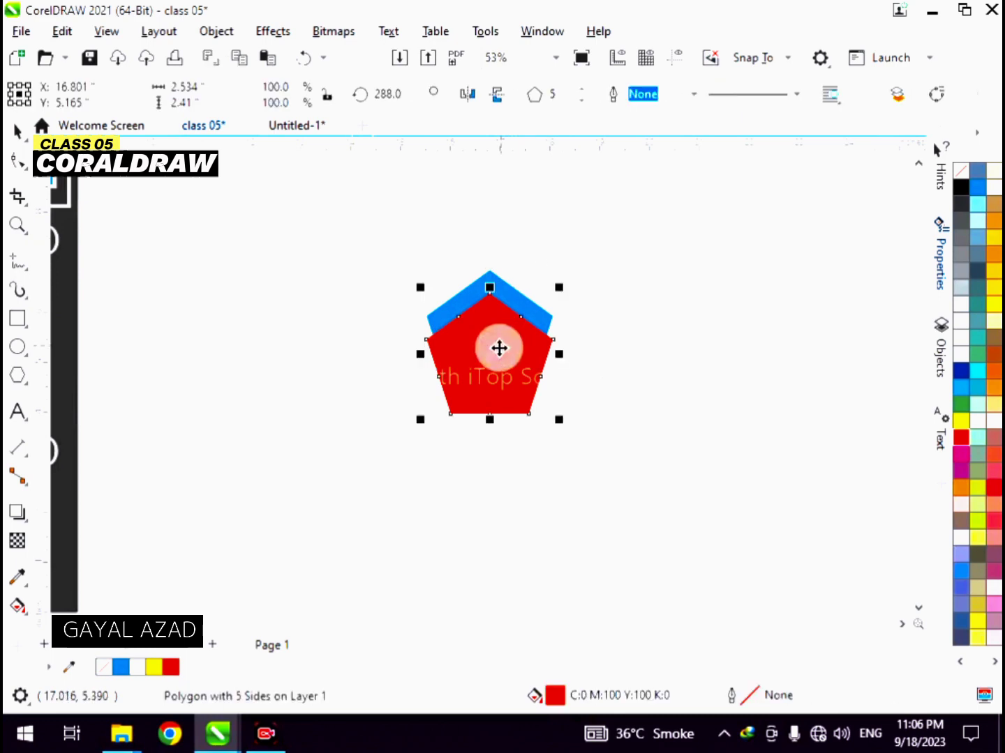
scroll(497, 346, up, 2)
click(504, 299)
drag(505, 299, 500, 335)
key(ctrl+r)
key(ctrl+r)
key(ctrl+r)
key(ctrl+r)
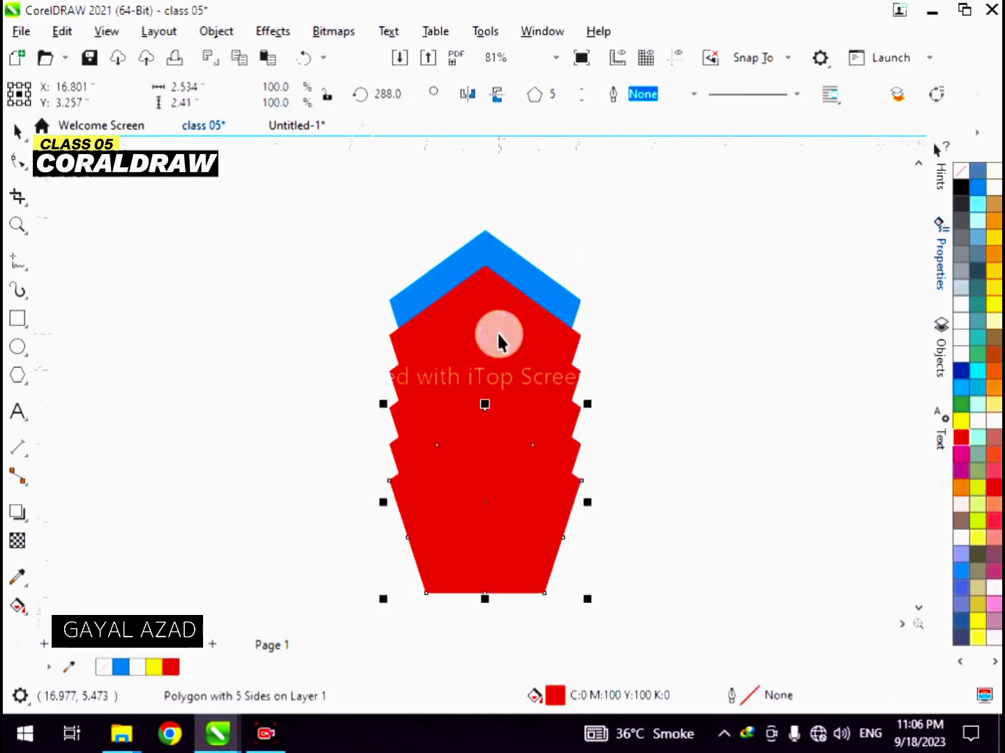
Fill the third pentagon from the top of the stack with green and the fourth with yellow.
click(643, 282)
click(548, 362)
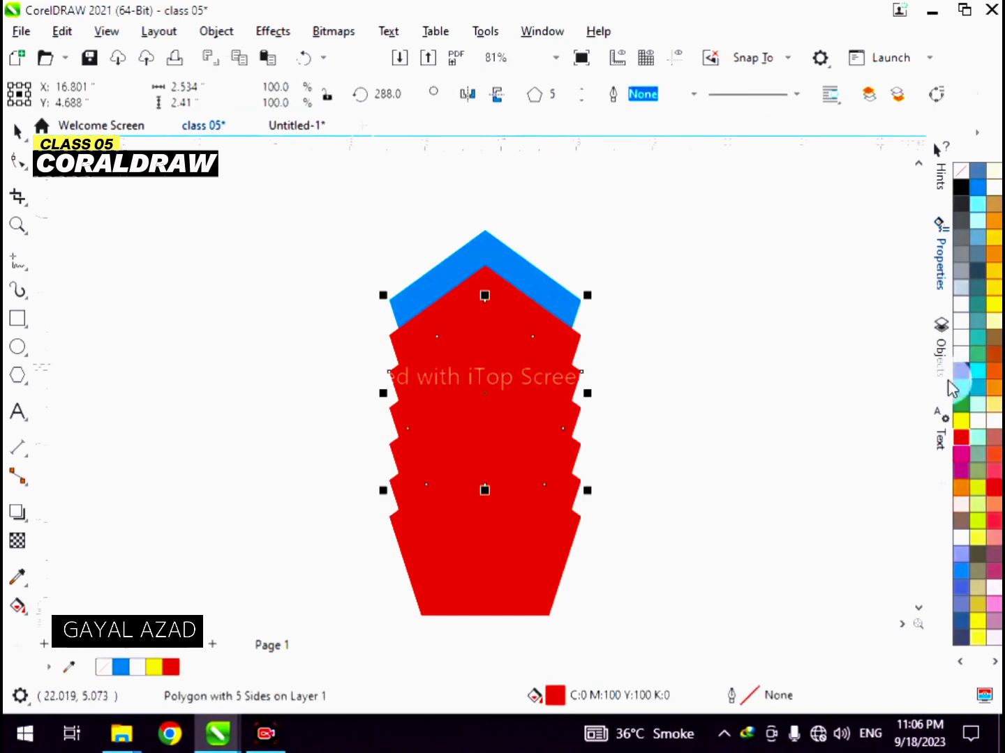
click(960, 403)
click(547, 422)
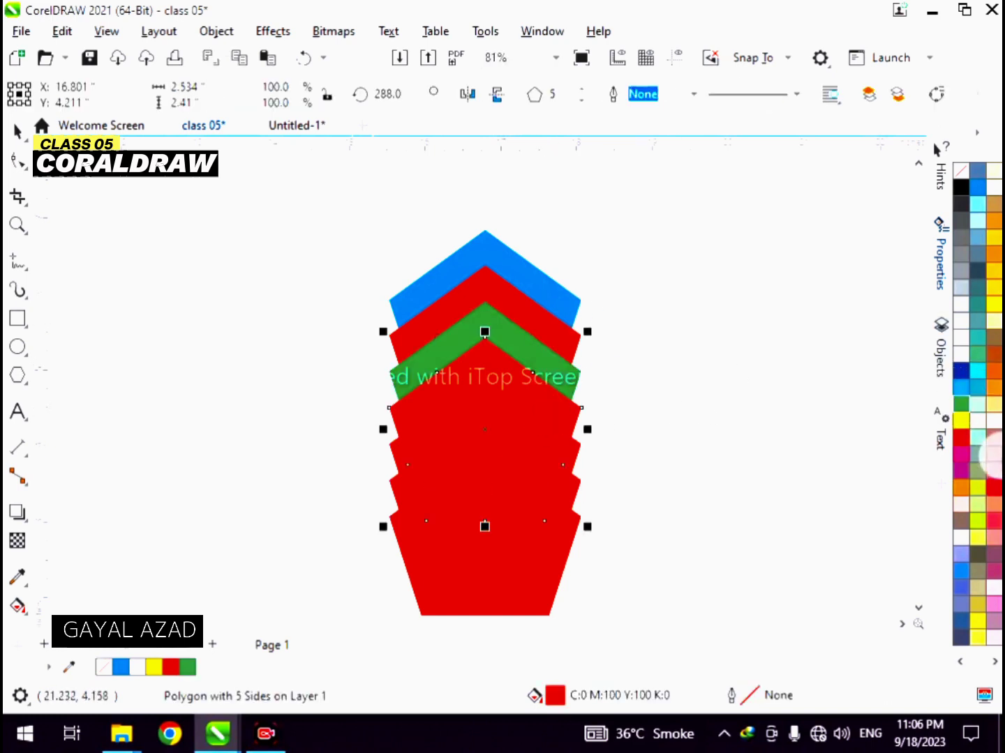
click(960, 422)
Fill the fifth pentagon of the stack with lime green and the sixth with yellow.
click(544, 464)
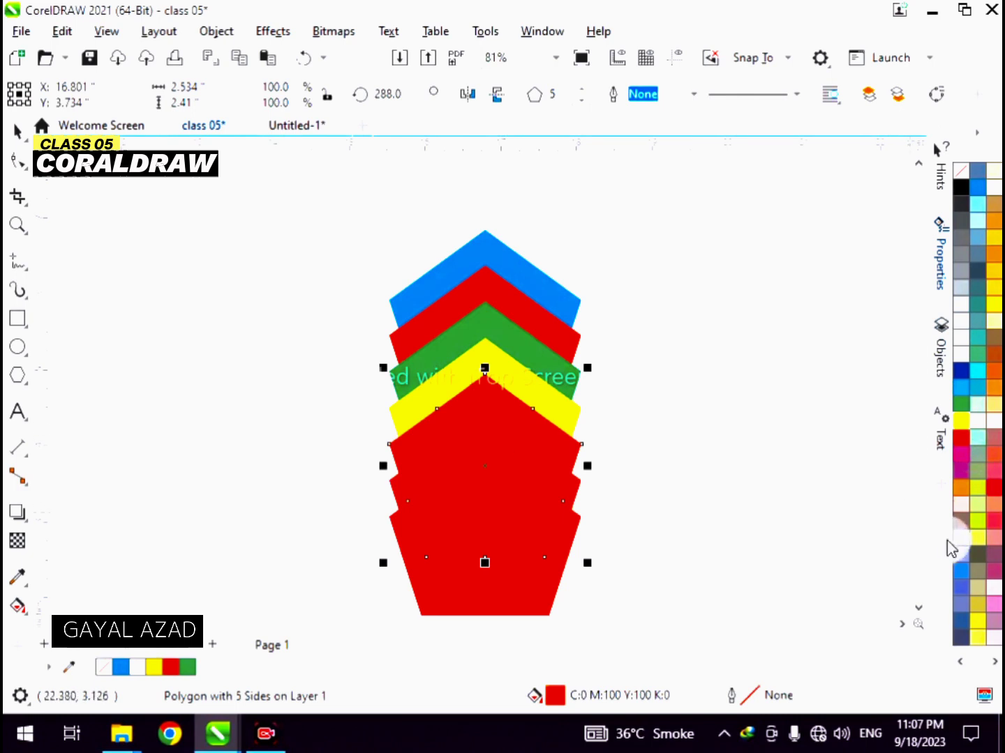
click(977, 520)
click(519, 456)
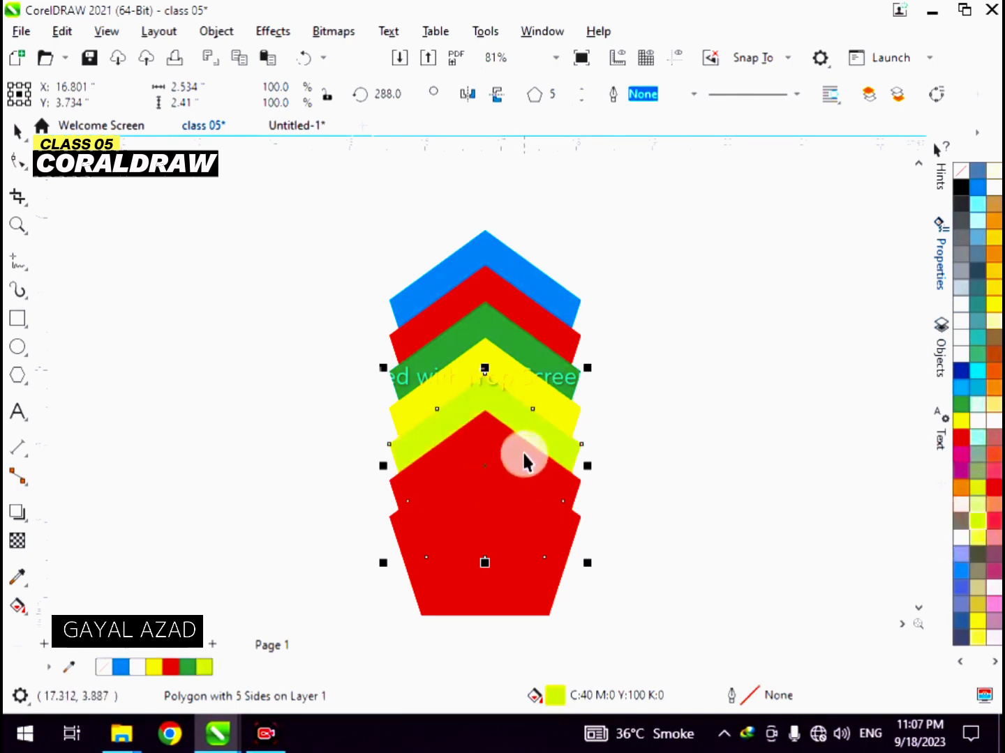
click(994, 312)
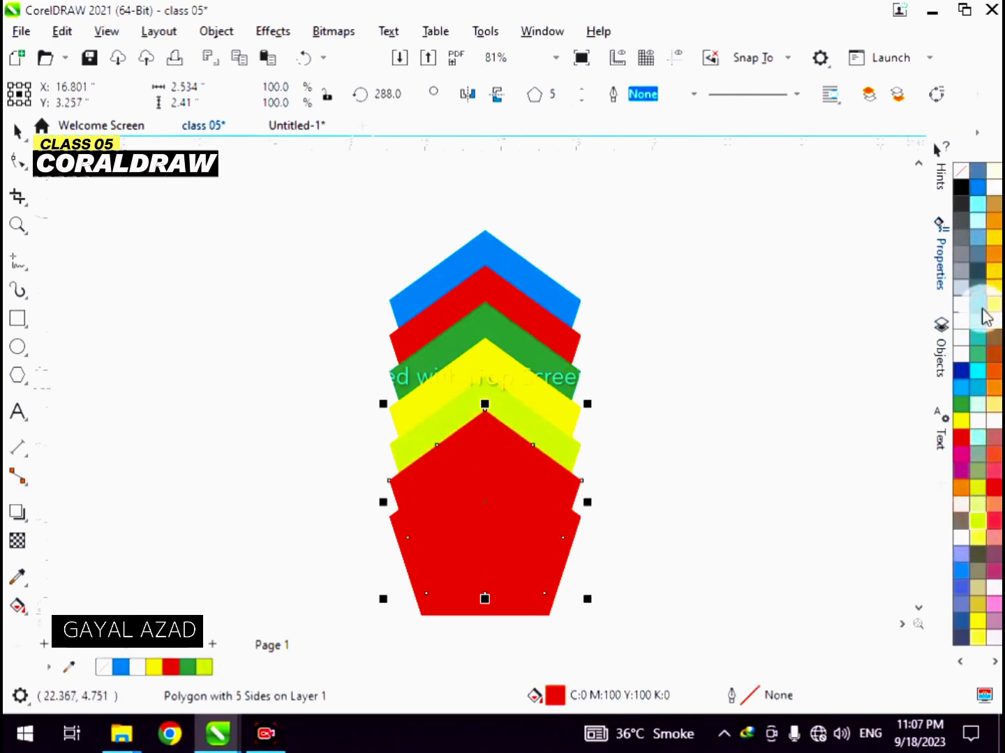
Fill the bottom pentagon of the stack with dark blue and clear the selection.
click(519, 561)
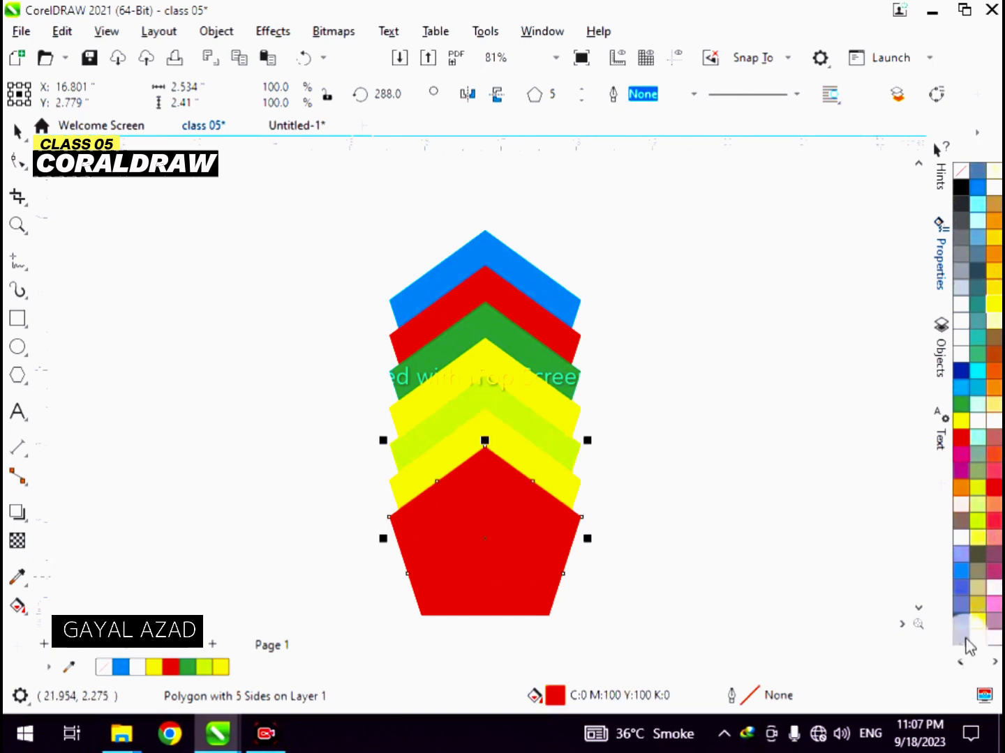
click(961, 370)
click(634, 249)
scroll(643, 224, down, 2)
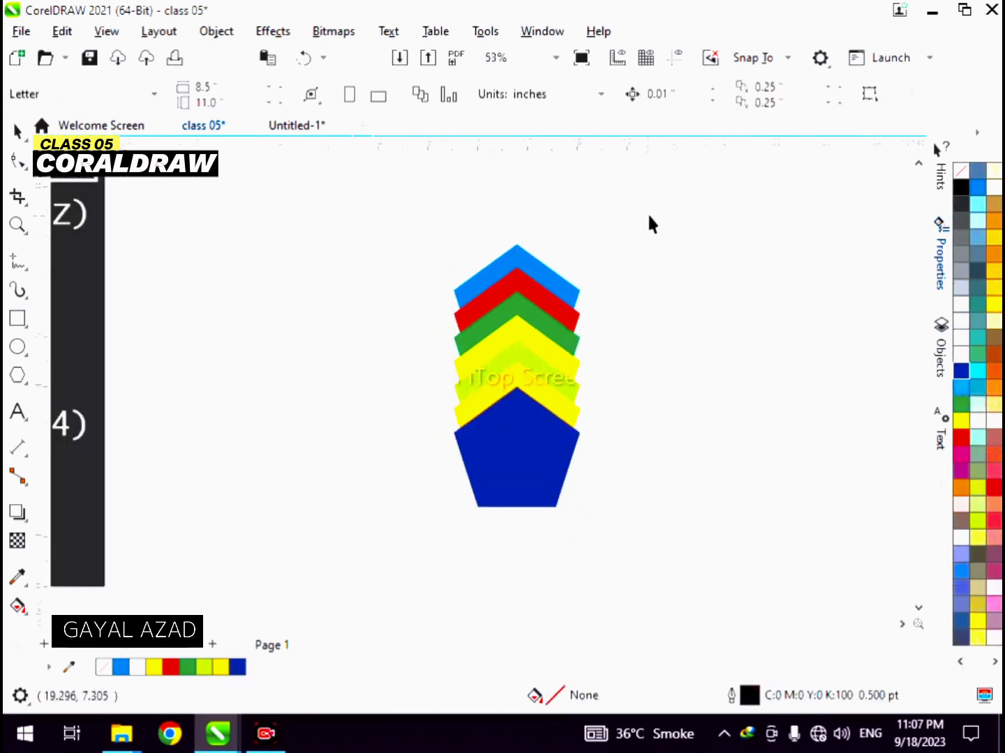
Change the fill of the sixth pentagon, just above the dark blue one, to red.
click(553, 402)
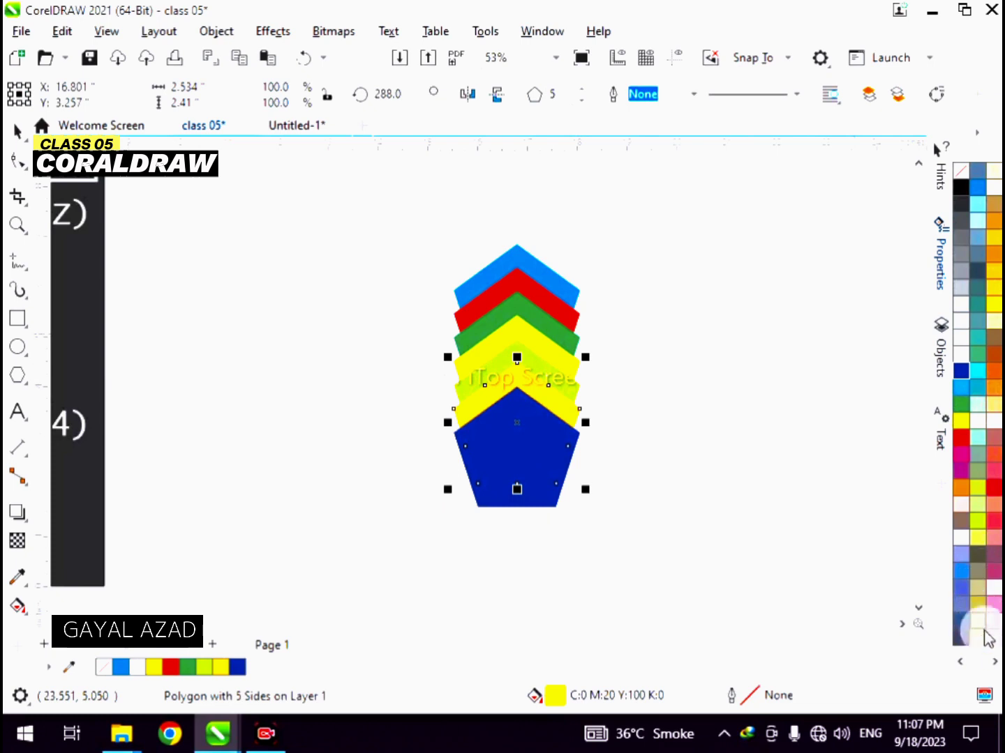
click(994, 661)
click(976, 490)
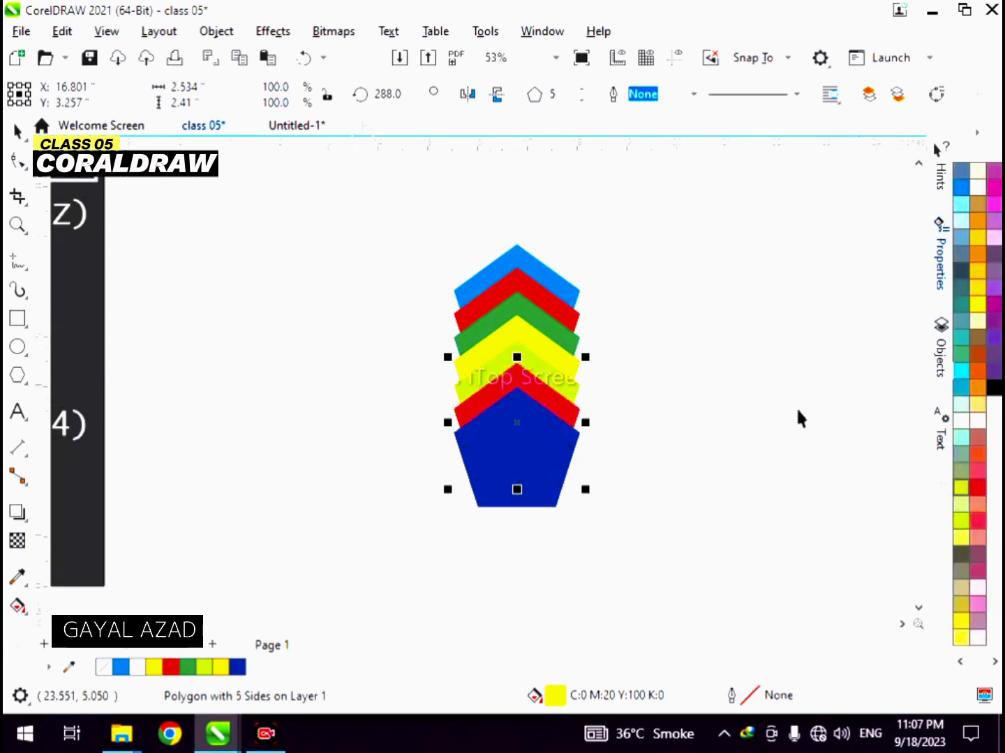
Group all seven pentagons of the stack, zoom to the group, and clear the selection.
drag(712, 254, 317, 600)
drag(714, 239, 330, 581)
key(ctrl+g)
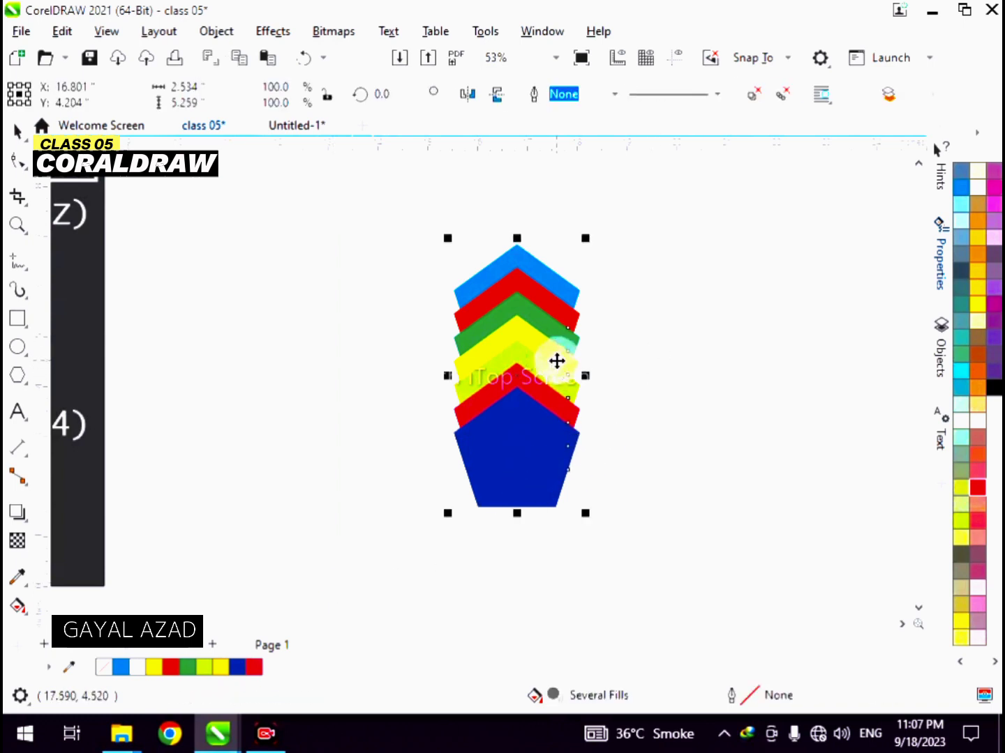
key(shift+F2)
click(661, 240)
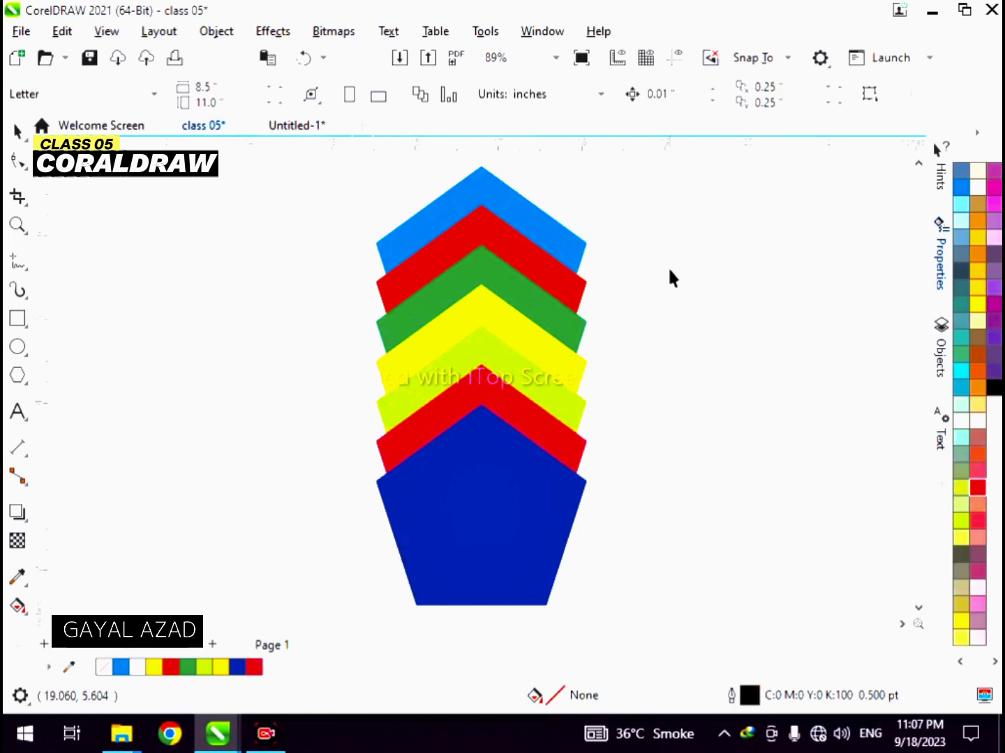
Zoom out to the page, select all the artwork on it, zoom to that selection, and clear it.
key(F4)
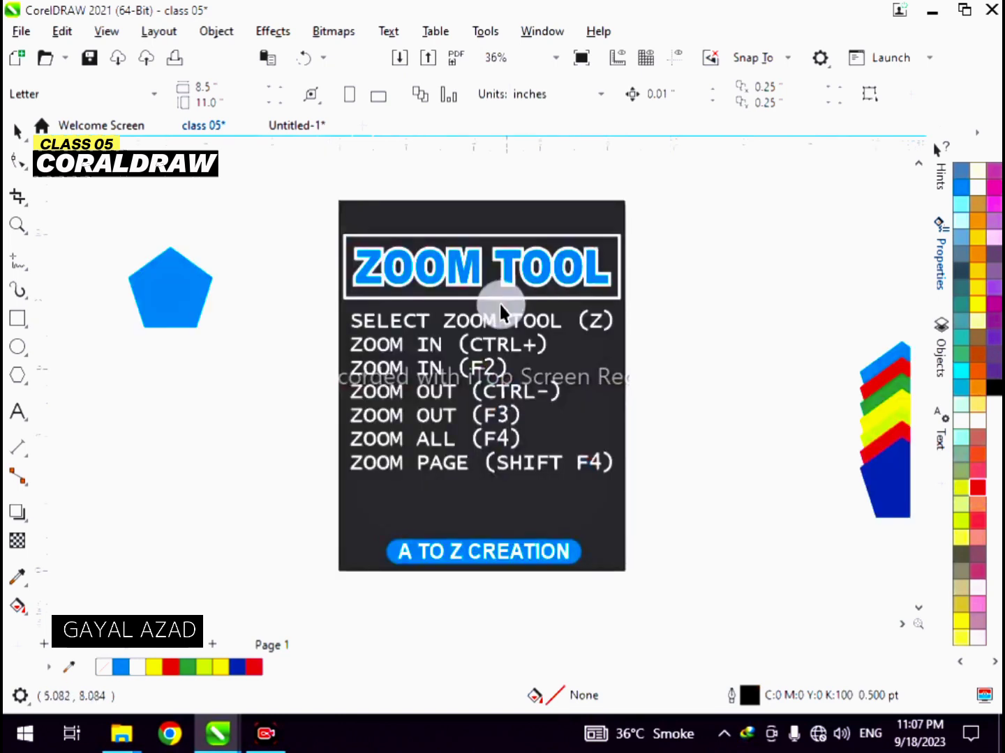
drag(646, 183, 304, 560)
key(shift+F2)
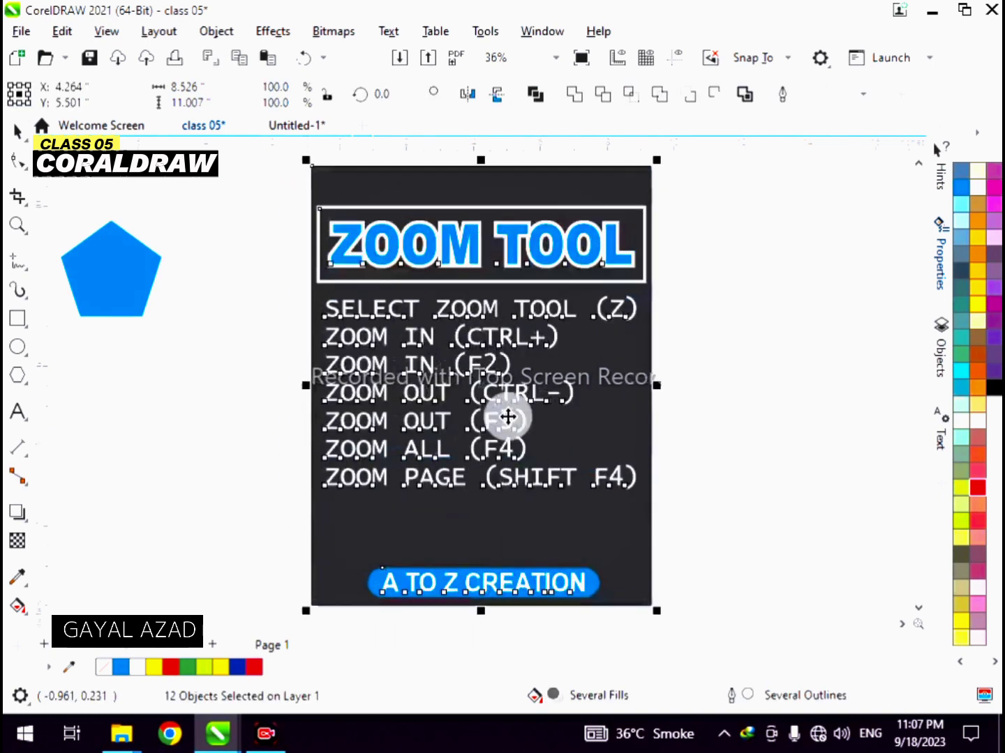
click(708, 235)
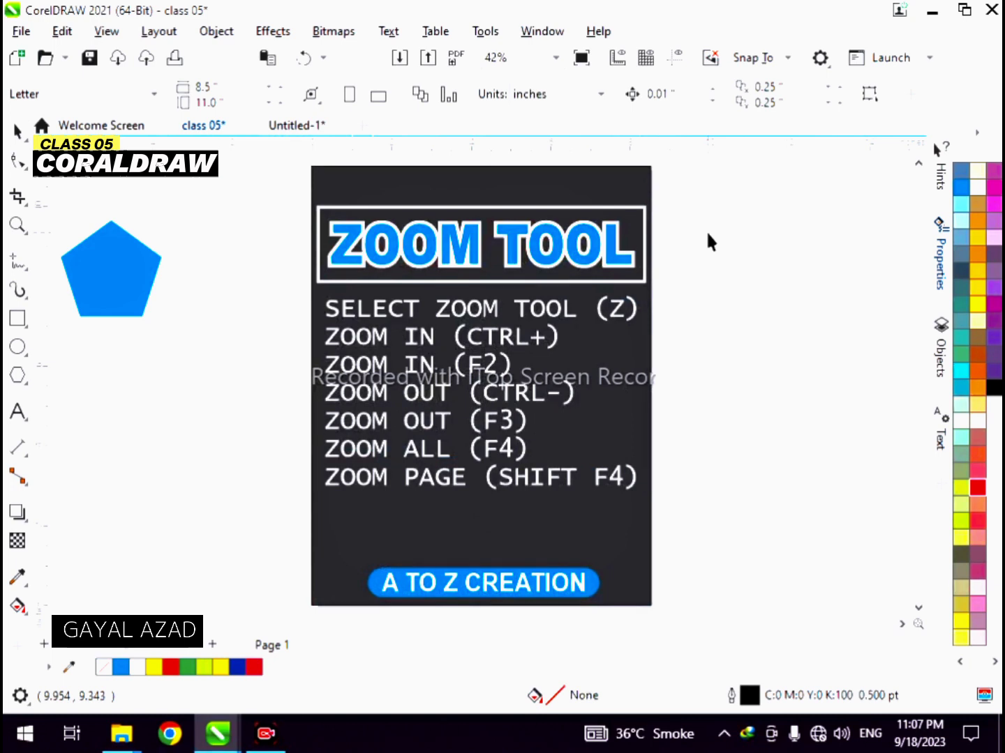
Switch the view back and forth between all objects and the page alone, finishing with the page.
key(F3)
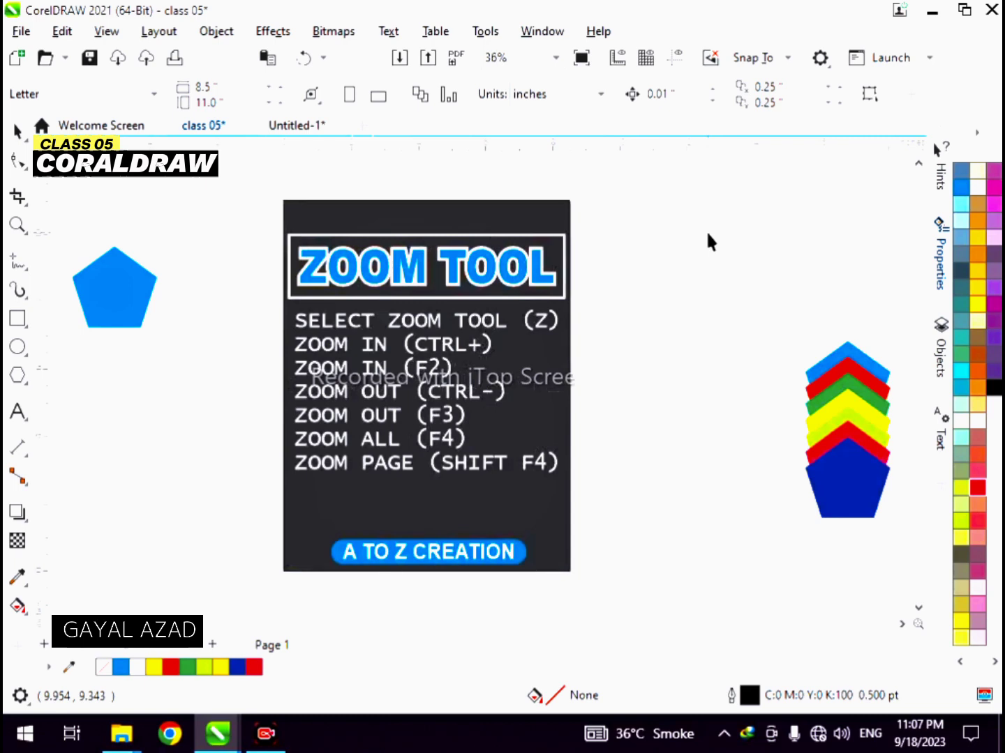
scroll(708, 235, left, 1)
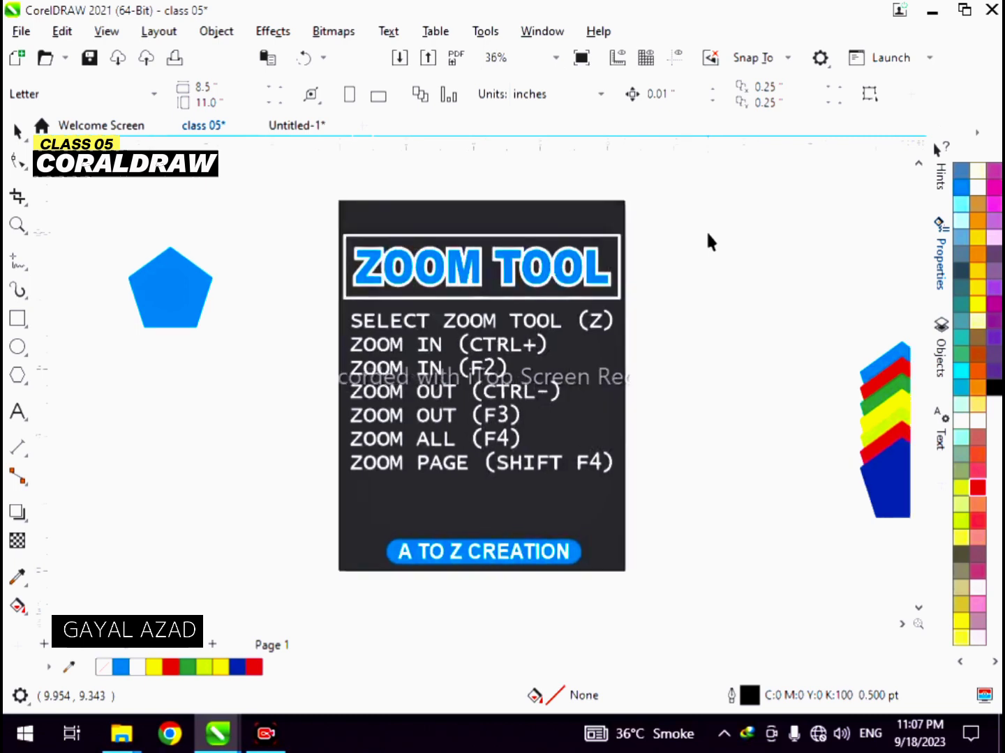
scroll(713, 229, right, 1)
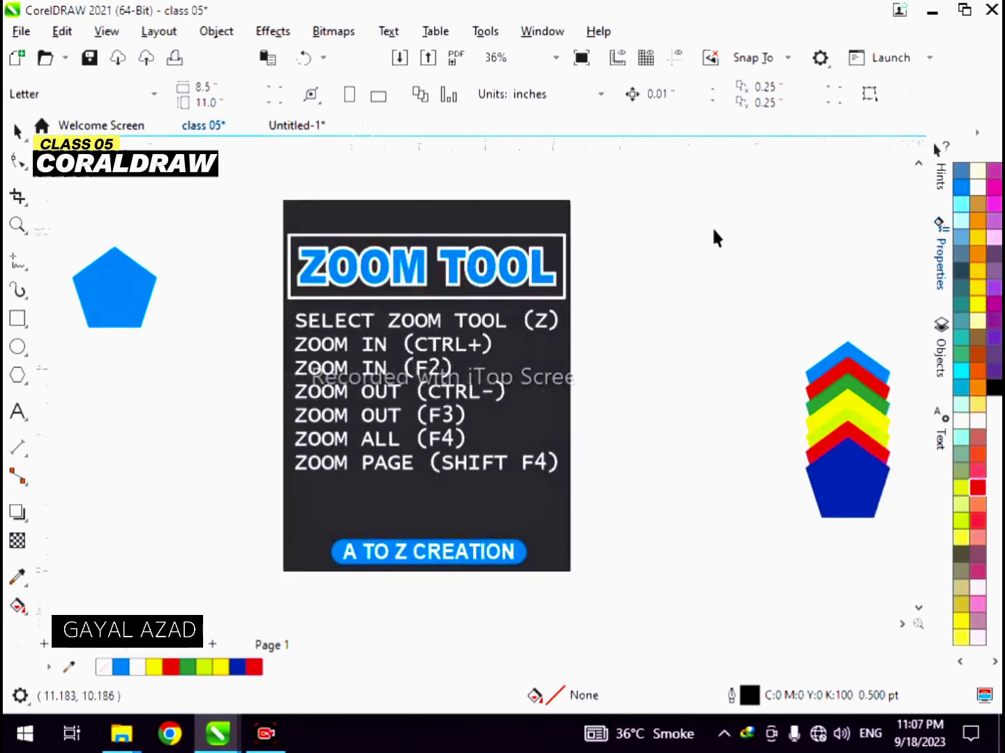
scroll(713, 237, left, 1)
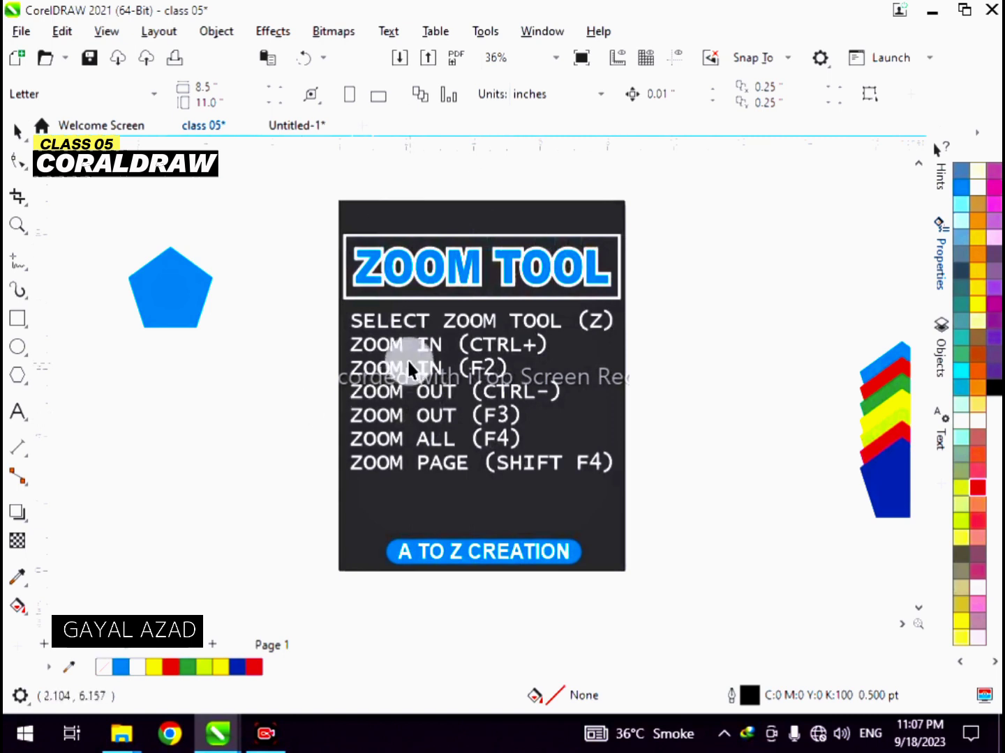
click(619, 207)
click(660, 182)
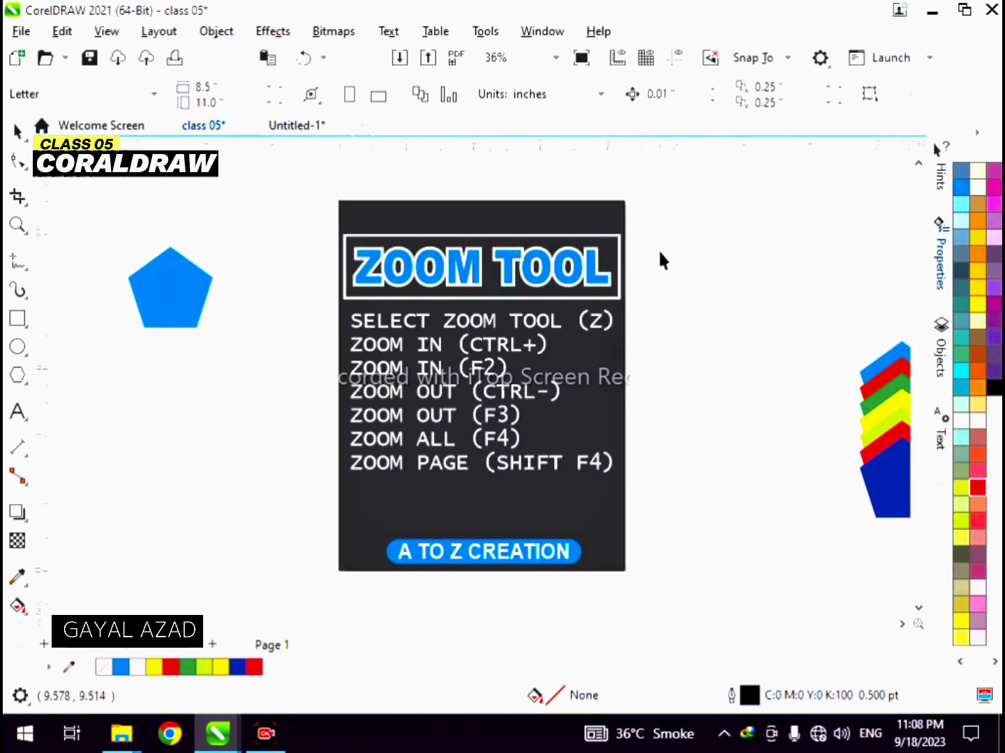
click(510, 469)
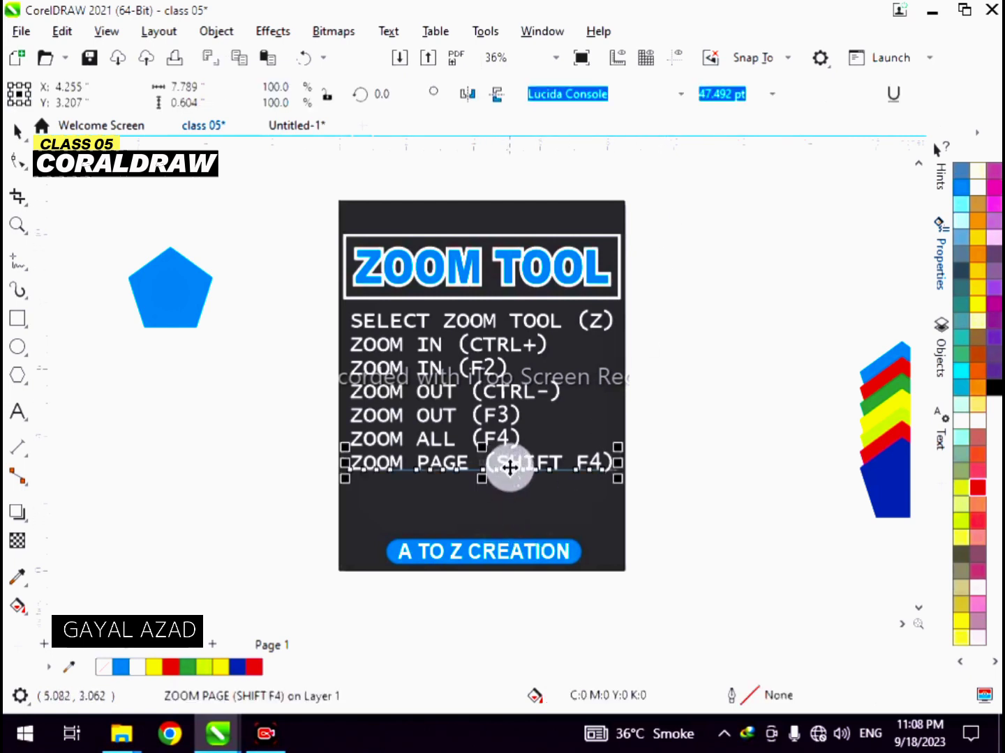
click(277, 490)
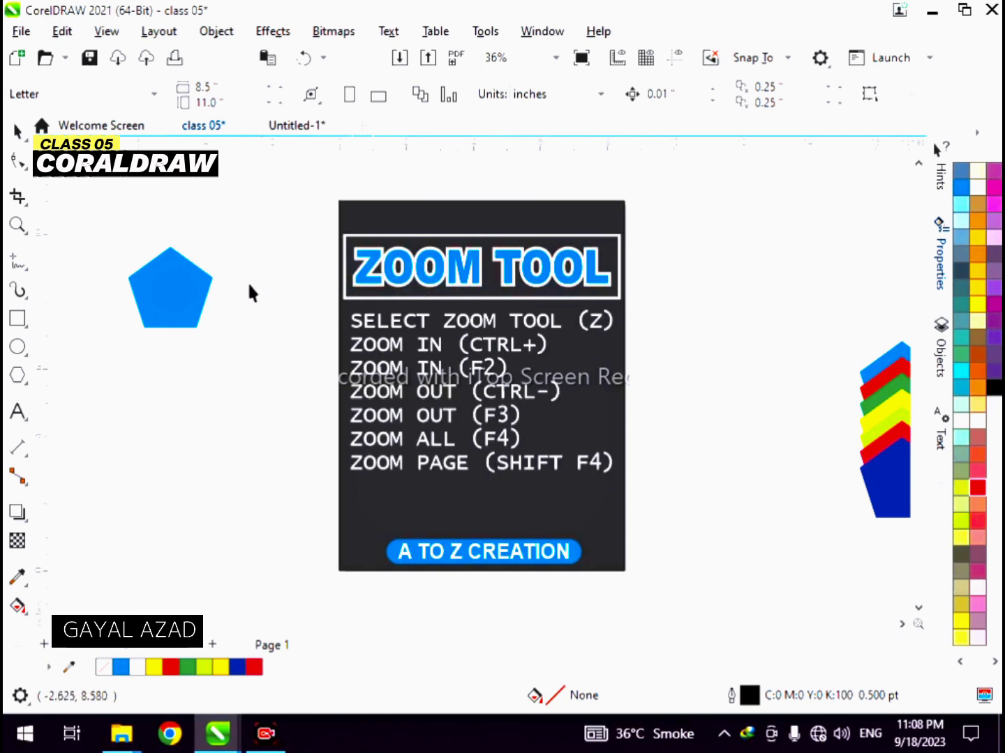
click(192, 323)
Place a copy of the ZOOM PAGE (SHIFT F4) line about 0.54 inches below it and left-align the two lines.
scroll(425, 528, up, 2)
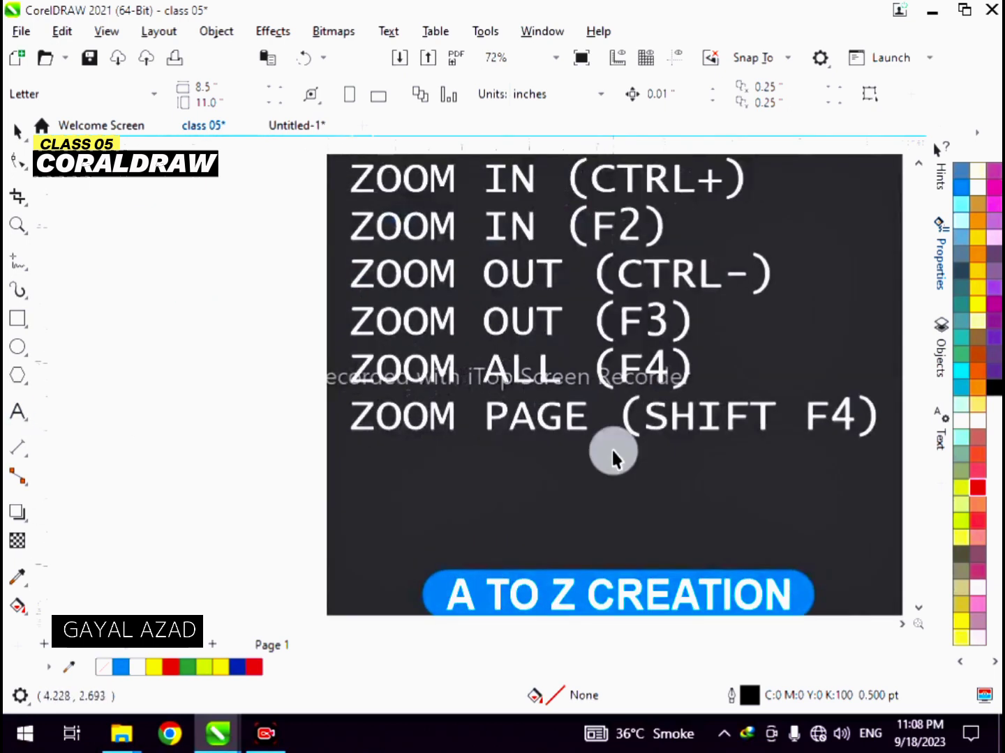
click(625, 418)
drag(538, 412, 538, 454)
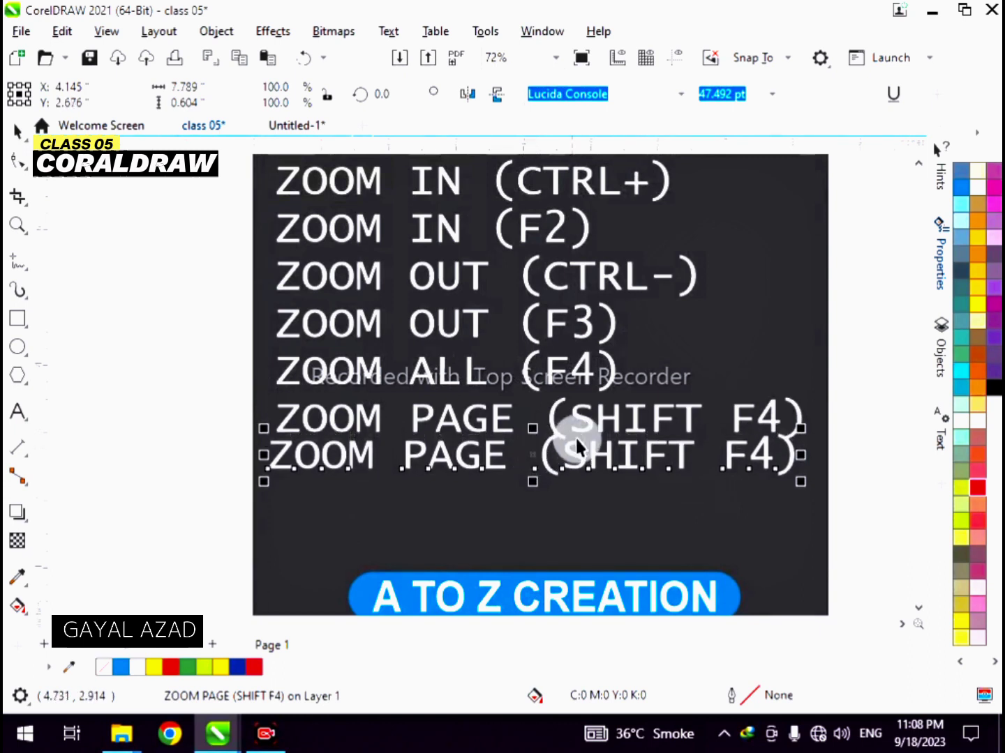
shift+click(588, 418)
key(l)
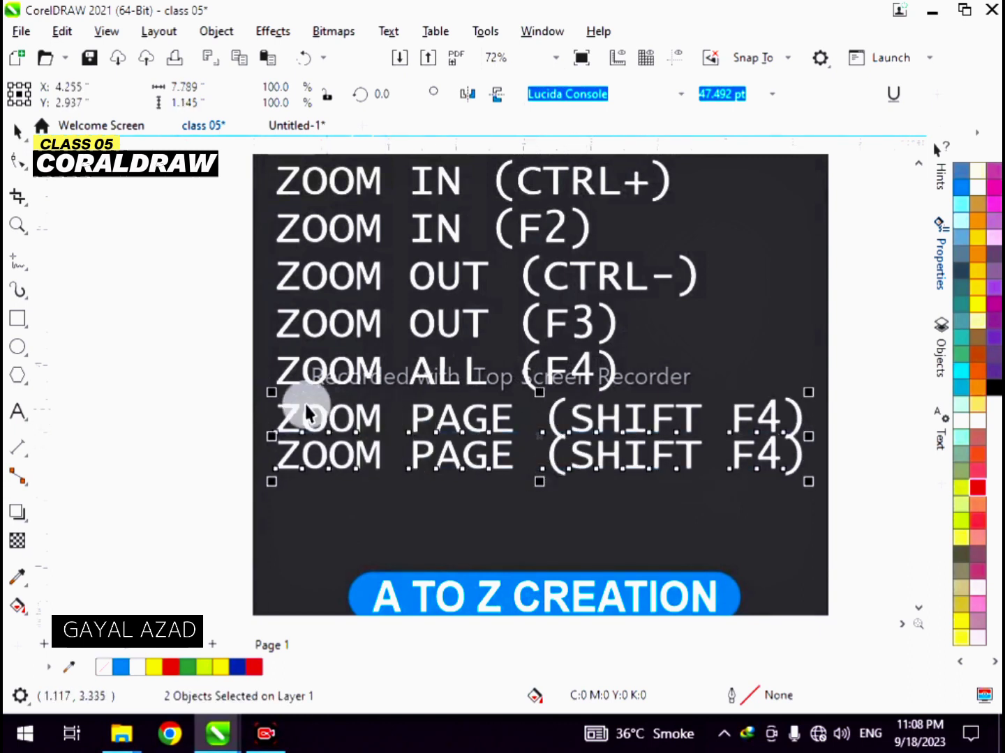
click(231, 378)
Replace the text of the copied line with "PAGE SENTER (P)" and deselect it.
click(319, 460)
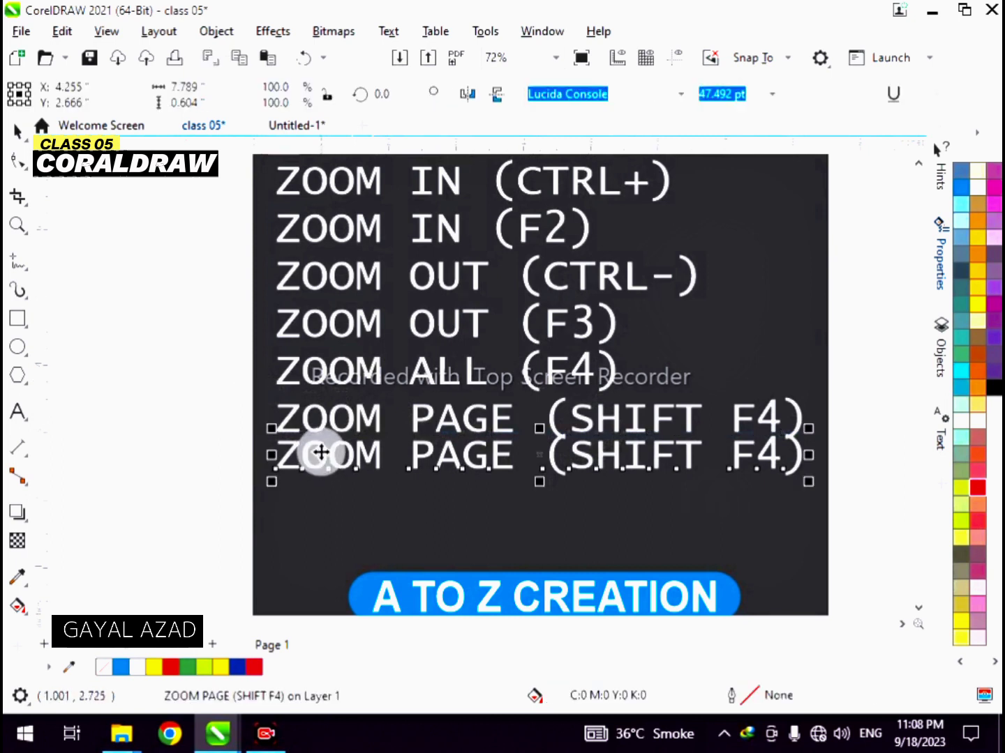
double_click(444, 464)
key(ctrl+a)
key(BackSpace)
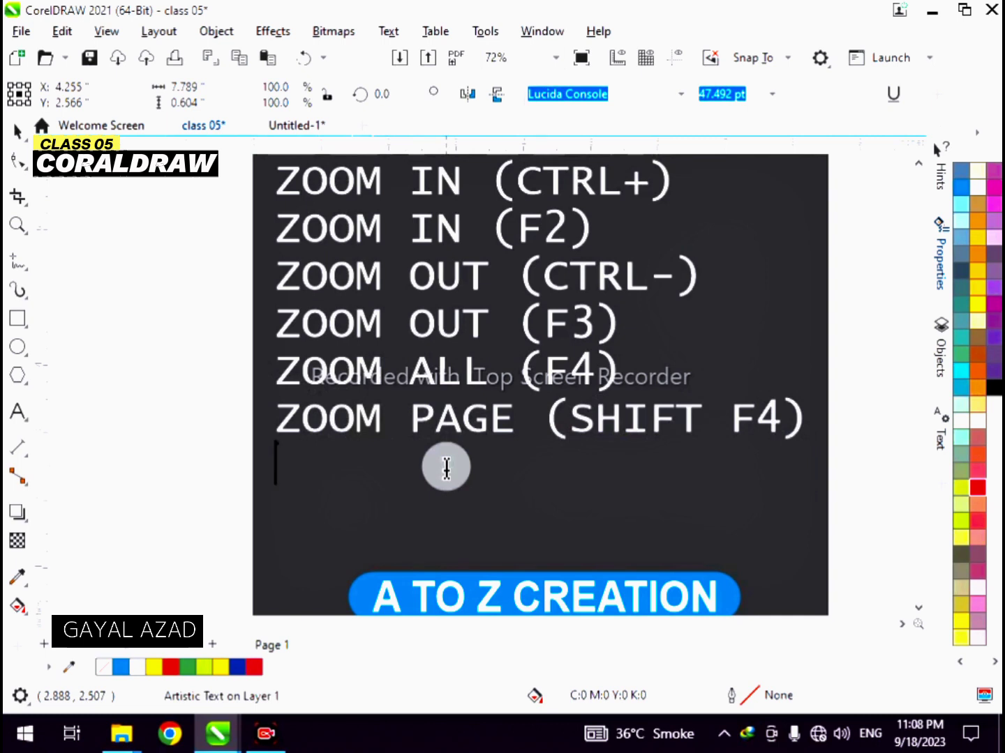
text(p)
key(BackSpace)
text(PAGE SEND)
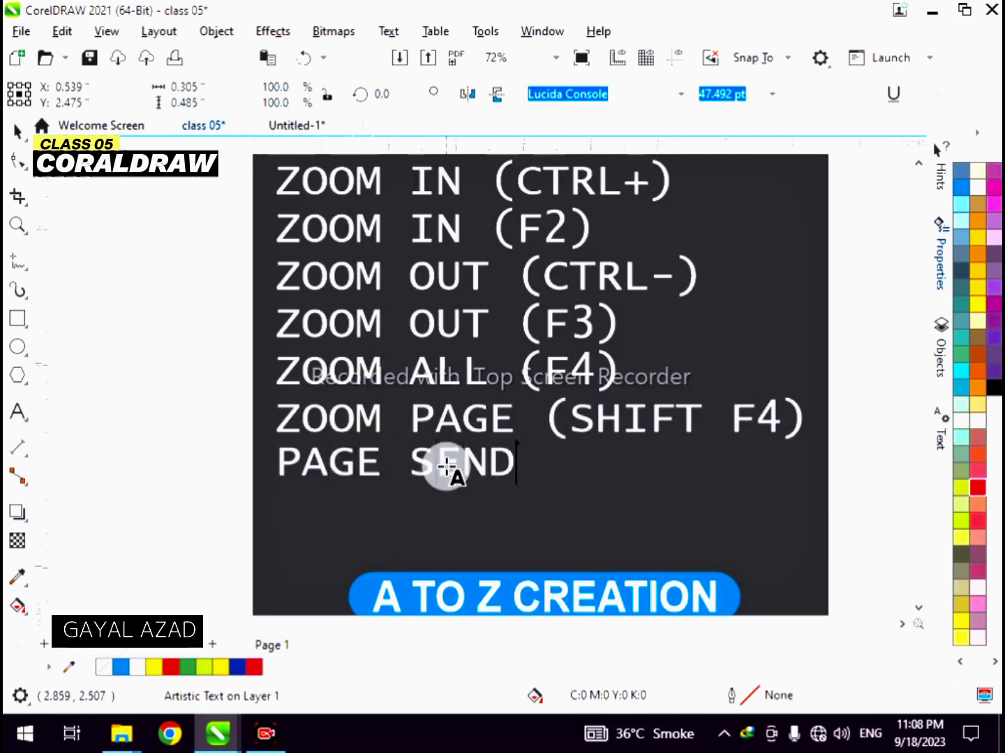
key(BackSpace)
text(TER )
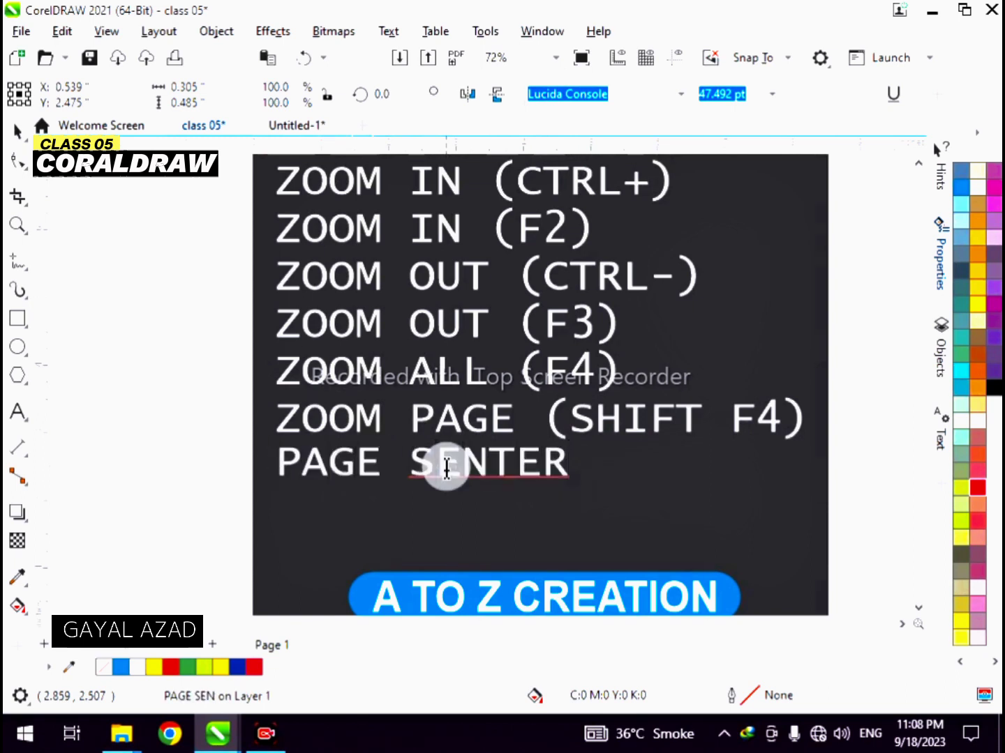
text((P))
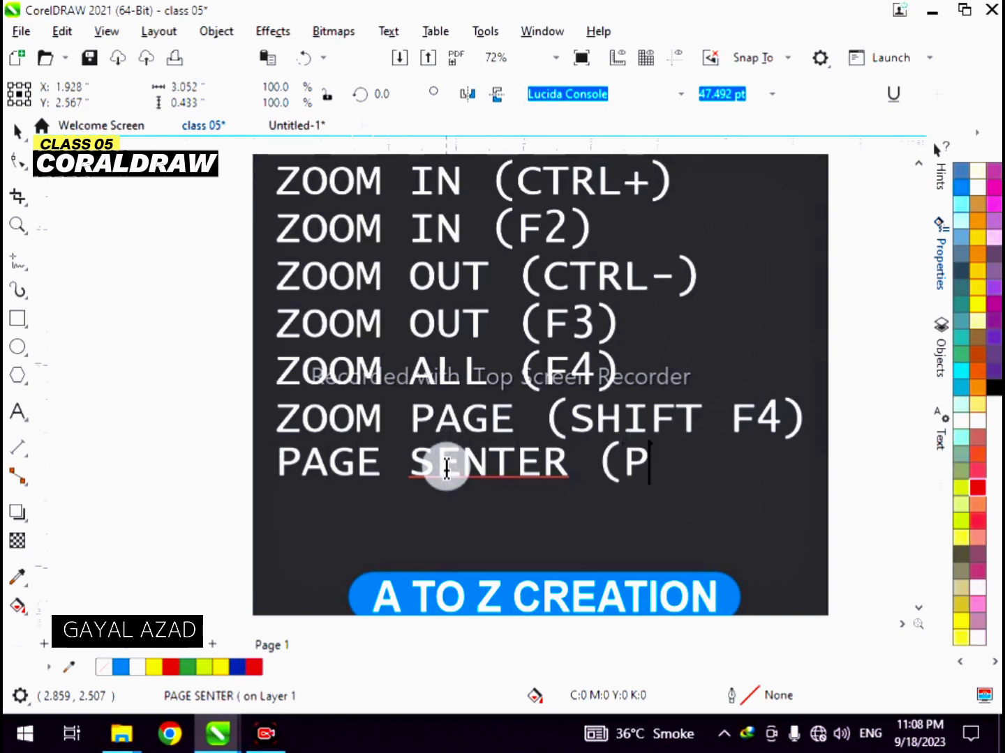
click(19, 129)
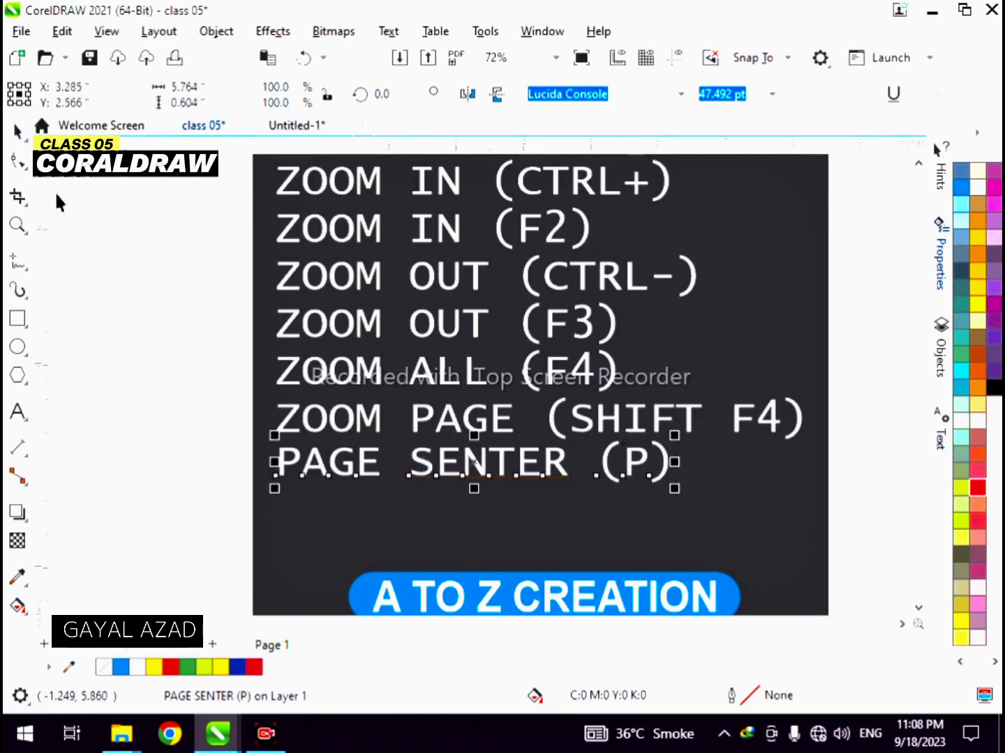
click(156, 251)
Move the grouped pentagon stack far off the page to about X 39.27, Y -7.331 inches and zoom to it.
scroll(328, 265, down, 5)
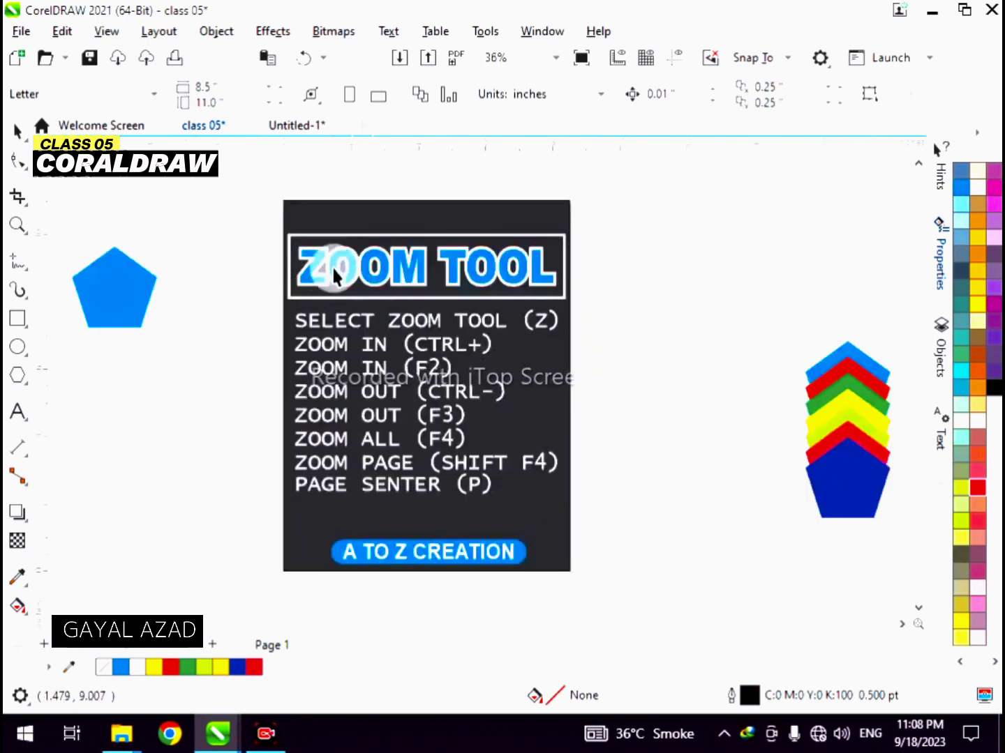
drag(621, 284, 486, 451)
drag(541, 348, 863, 508)
key(shift+F2)
key(Escape)
click(565, 308)
click(656, 305)
click(548, 348)
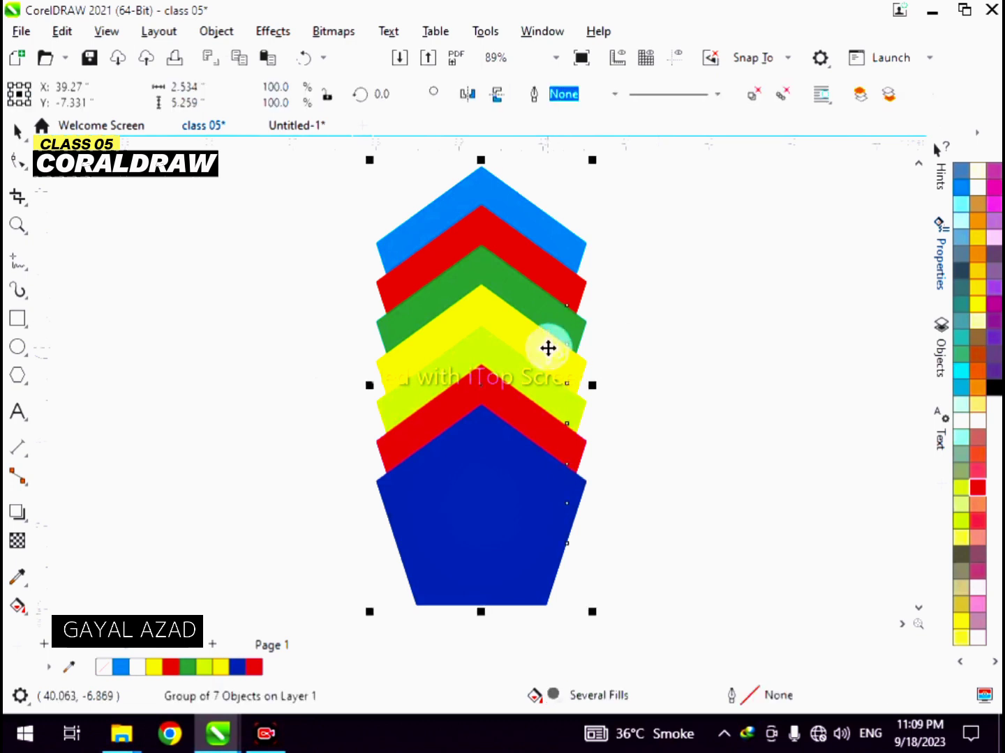
click(667, 307)
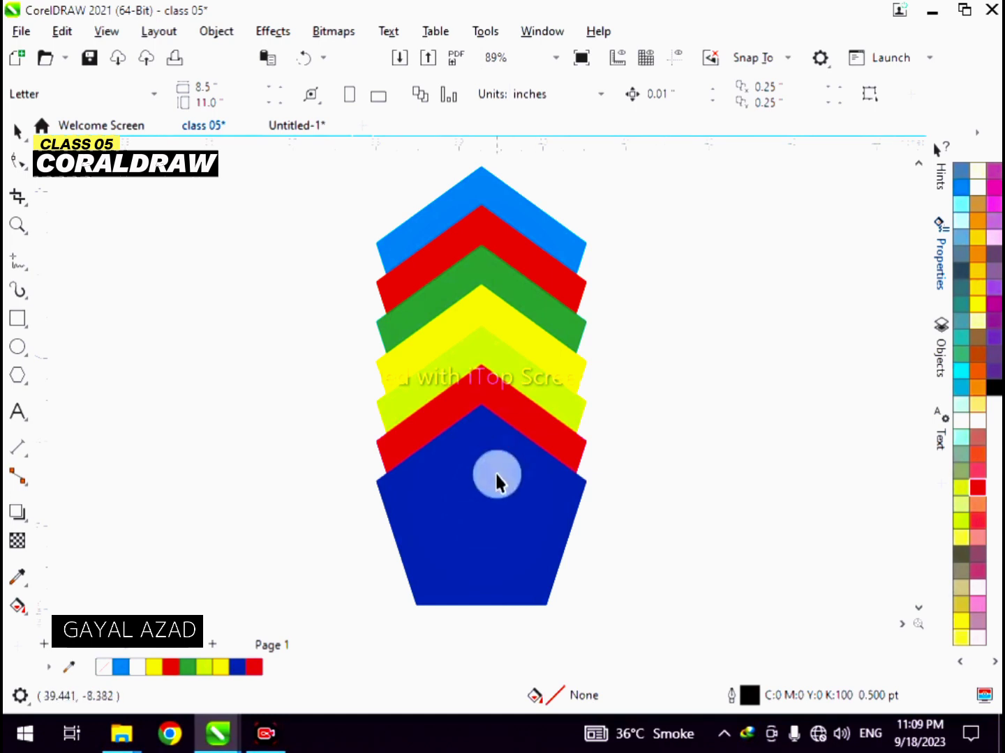
click(506, 430)
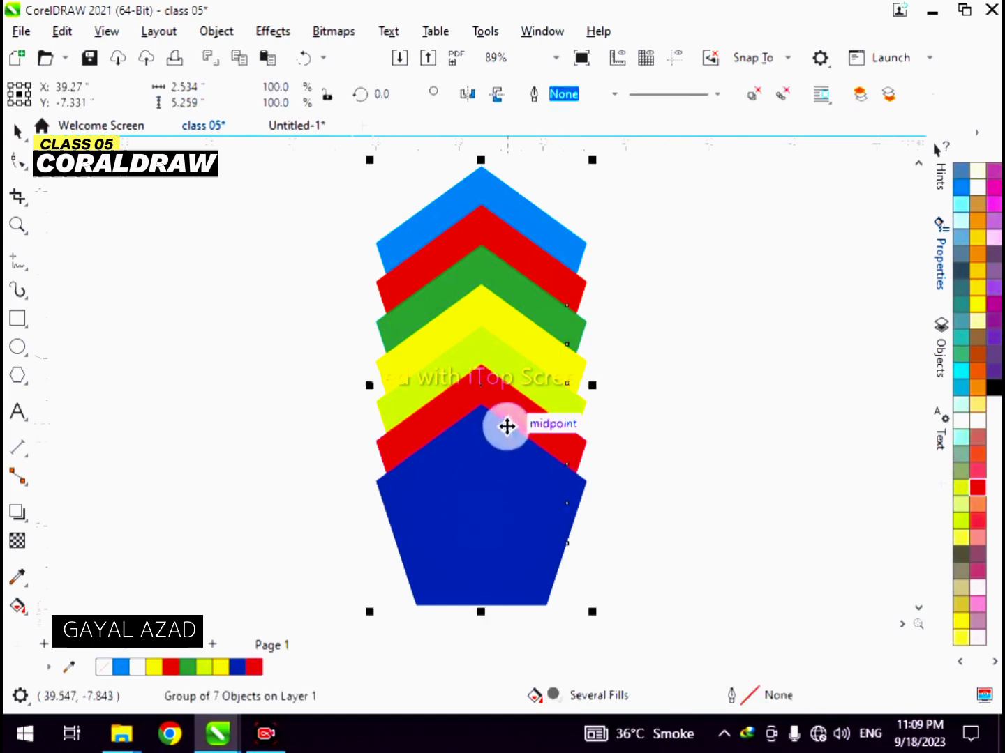
click(602, 253)
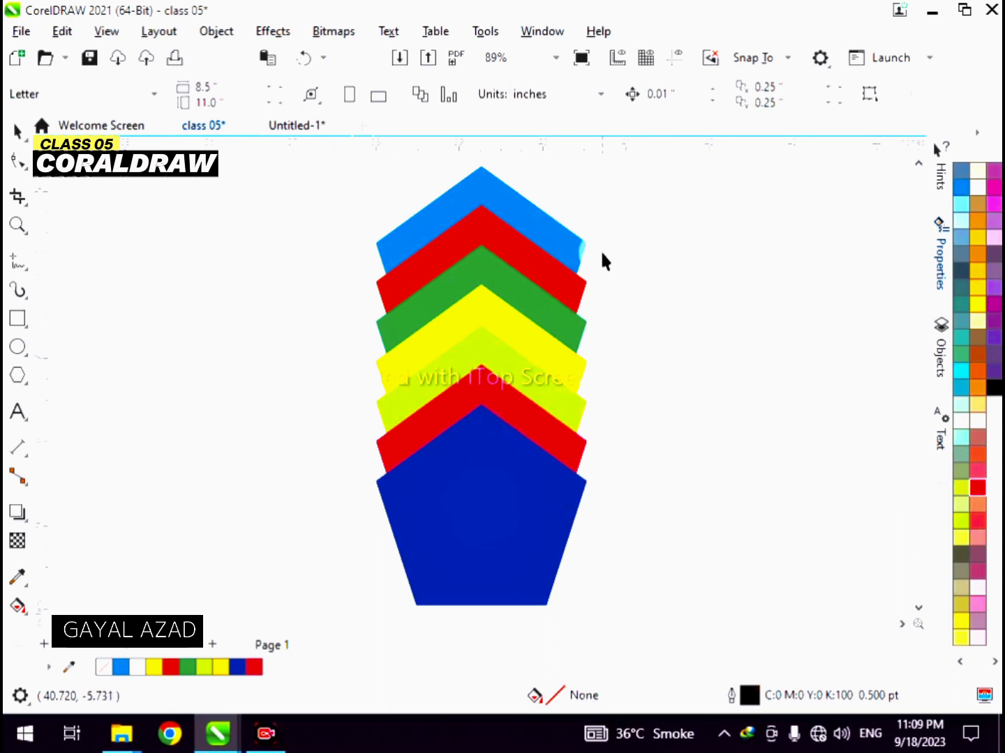
Center the grouped pentagon stack on the page, bring all objects into view and clear the selection.
click(510, 333)
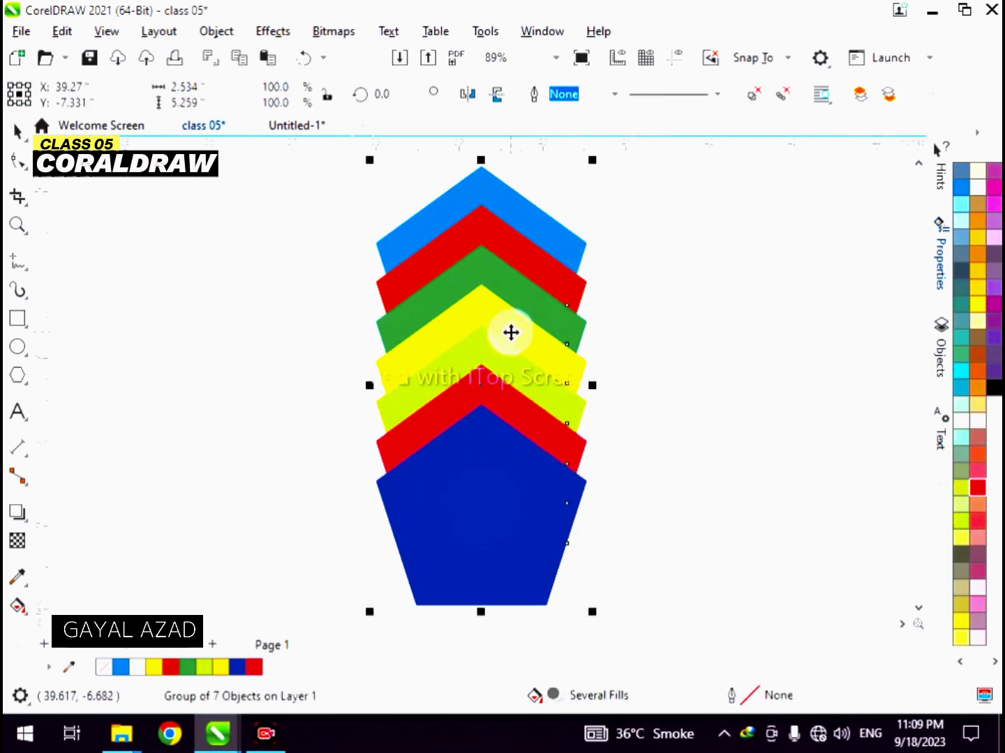
key(p)
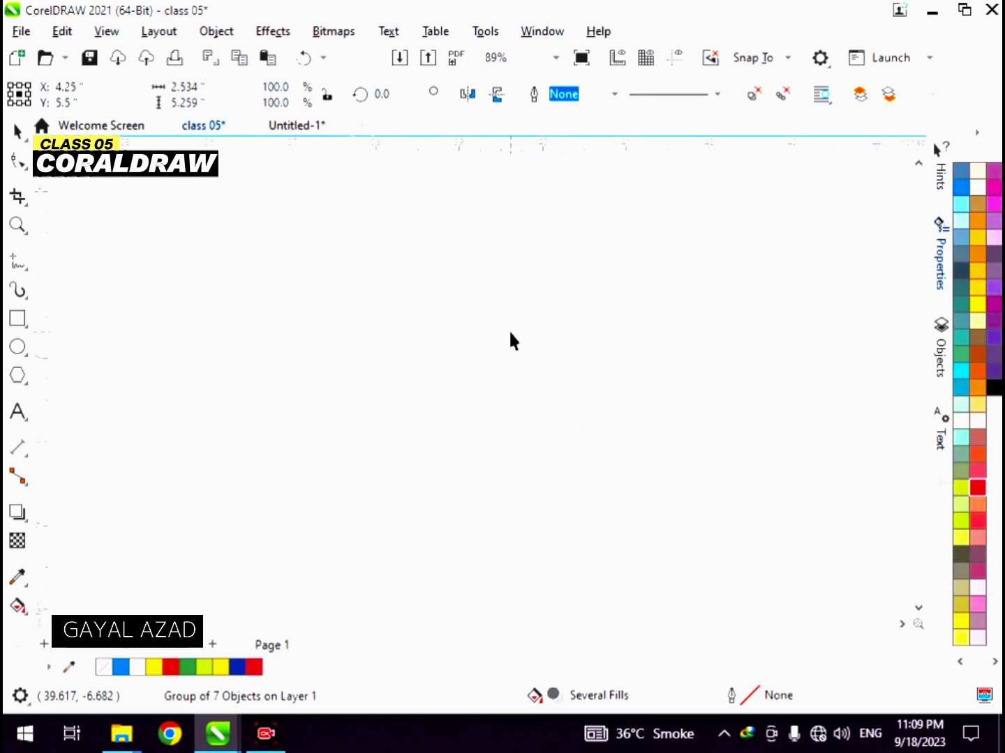
key(F4)
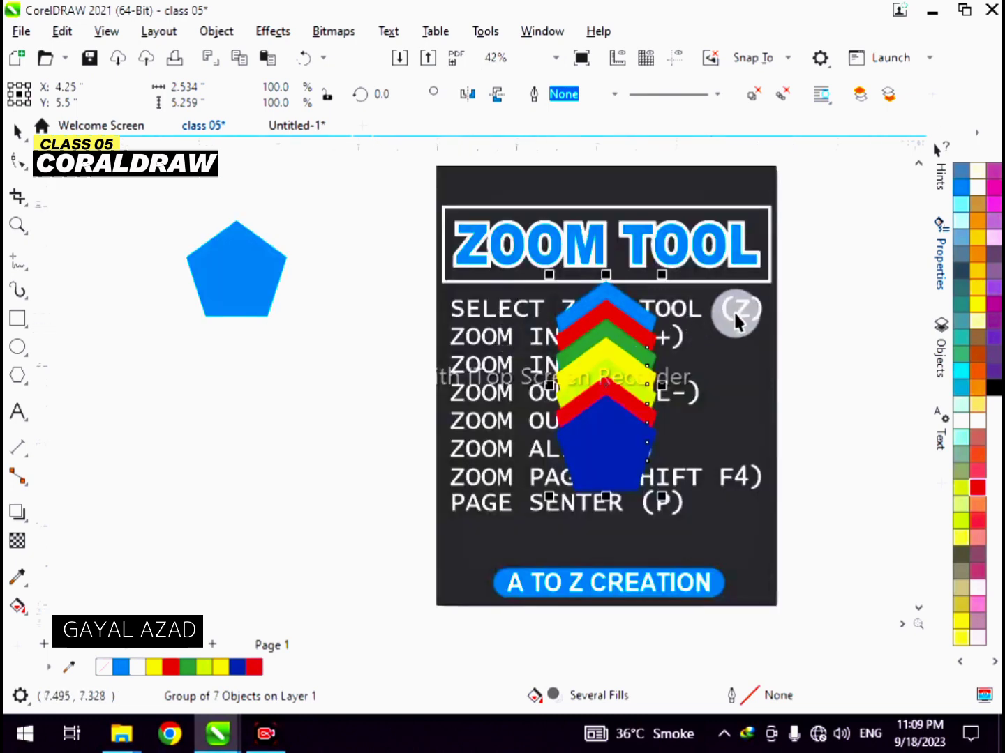
click(800, 260)
Center the separate blue pentagon on the page and bring it to the front of the pentagon stack.
click(269, 273)
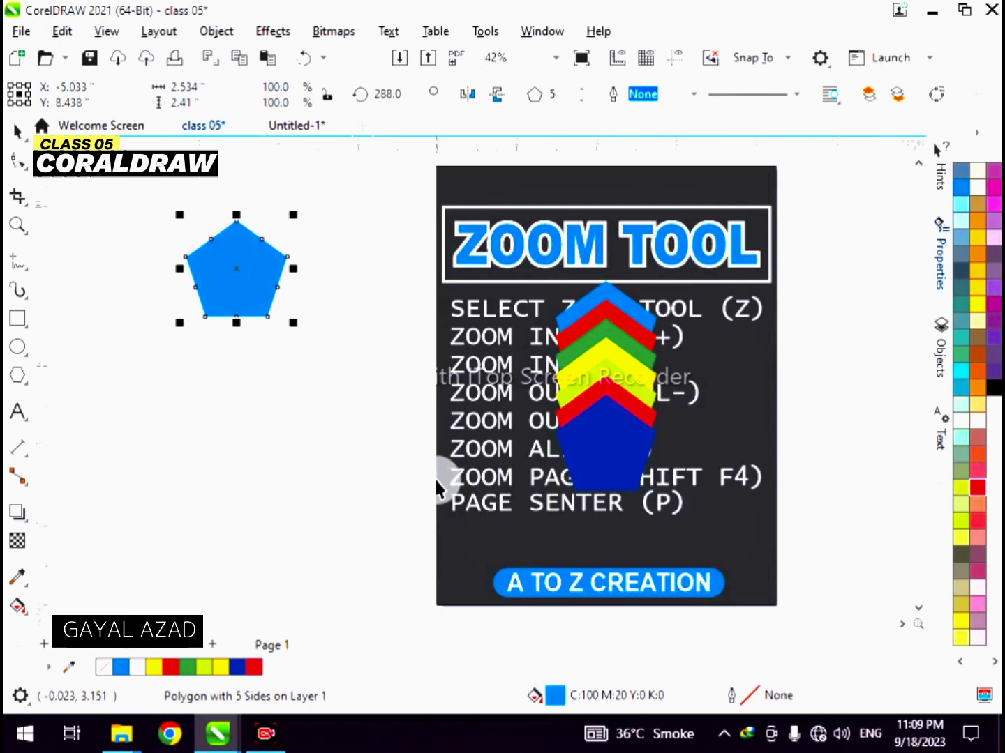
key(p)
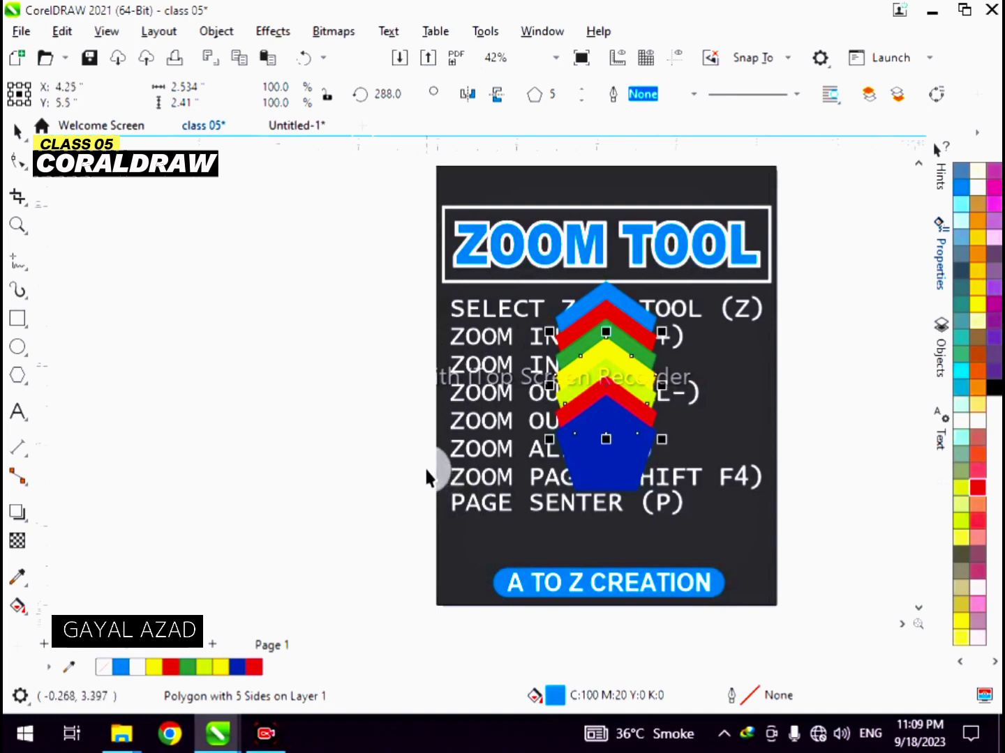
key(shift+Page_Up)
click(826, 230)
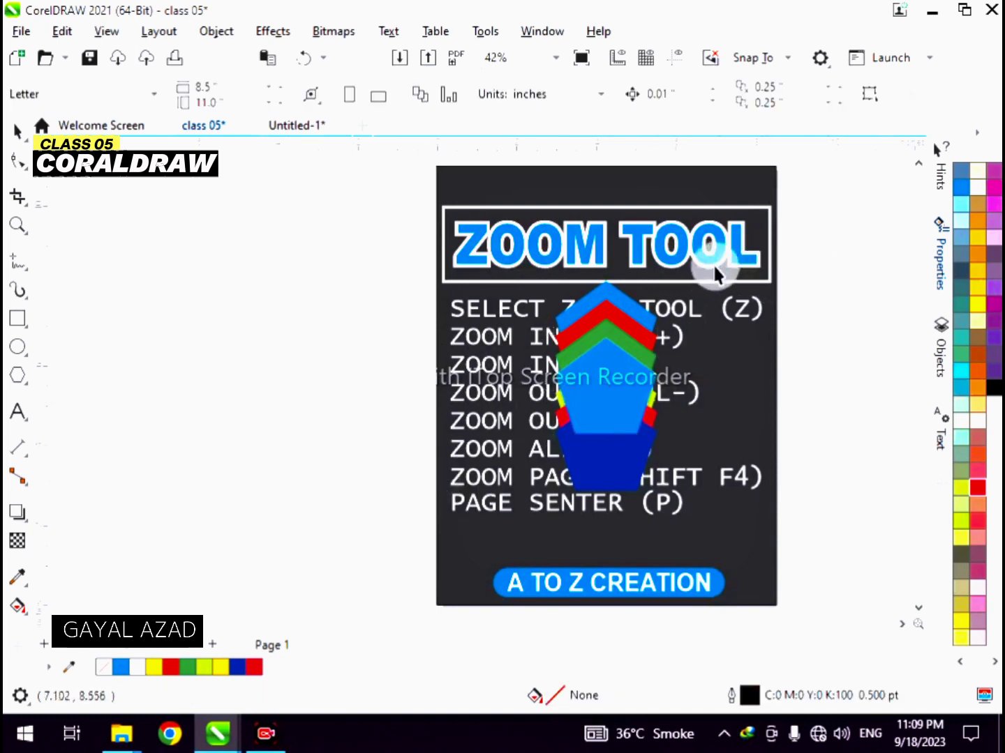
click(618, 378)
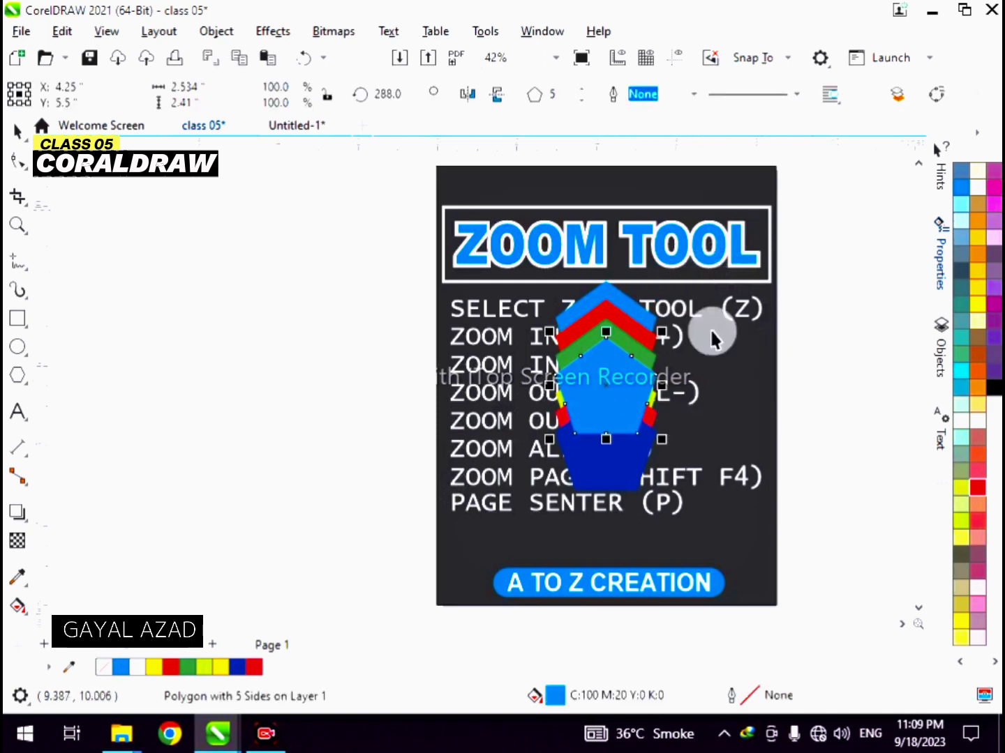
click(824, 259)
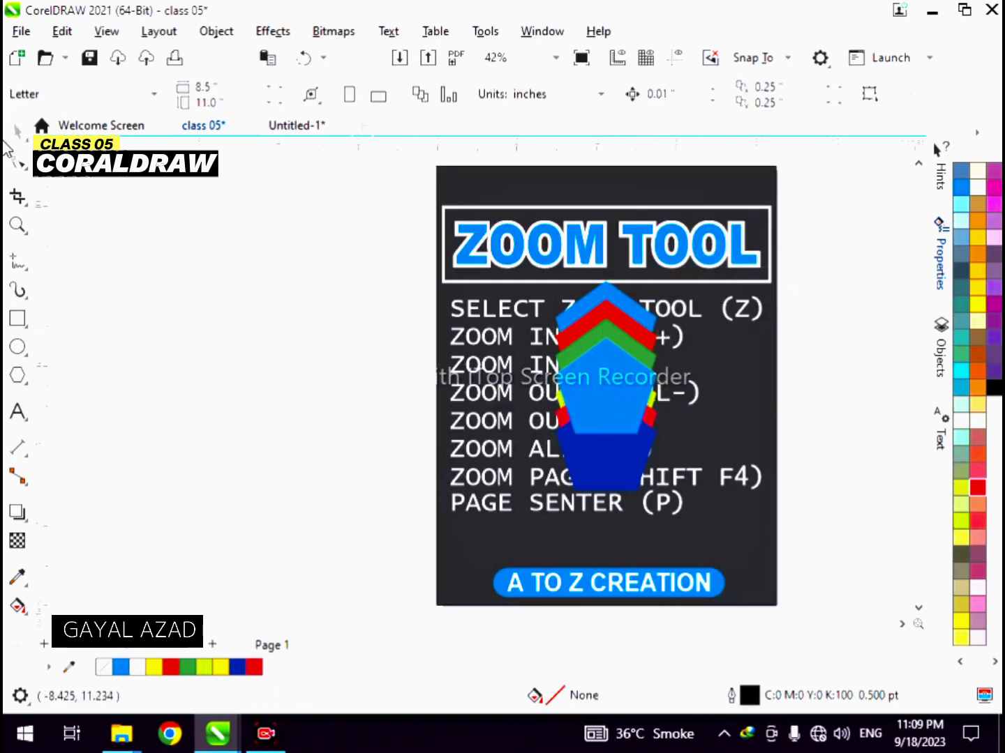
Zoom in to 85% and back out with the Zoom tool in the empty area beside the page.
click(16, 225)
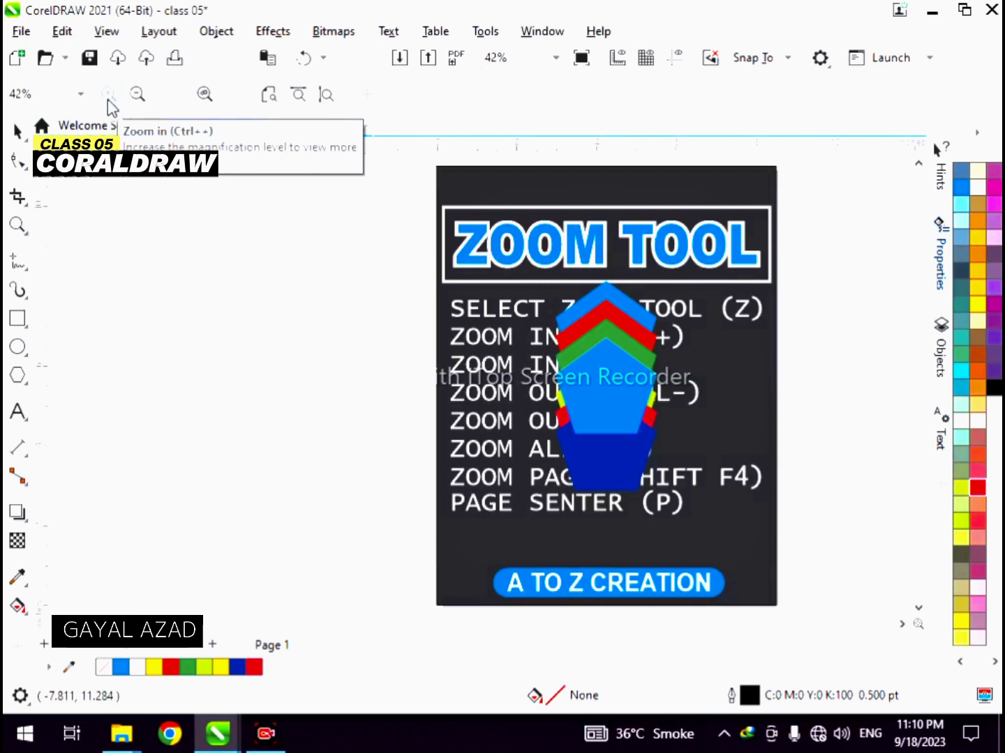
click(127, 199)
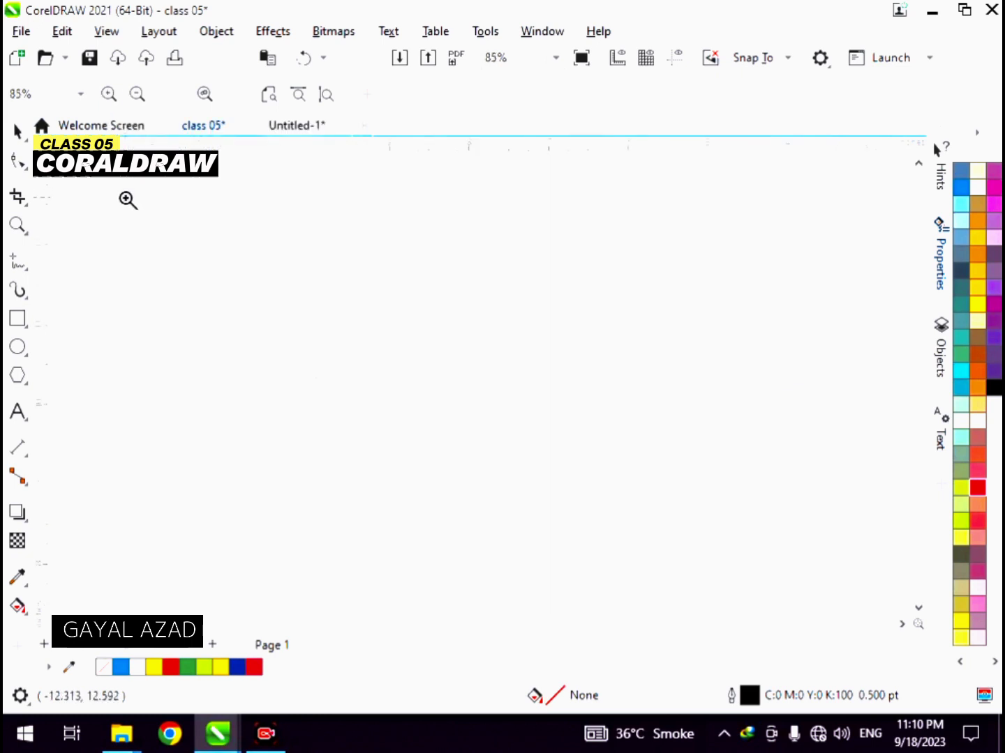
right_click(127, 199)
click(128, 199)
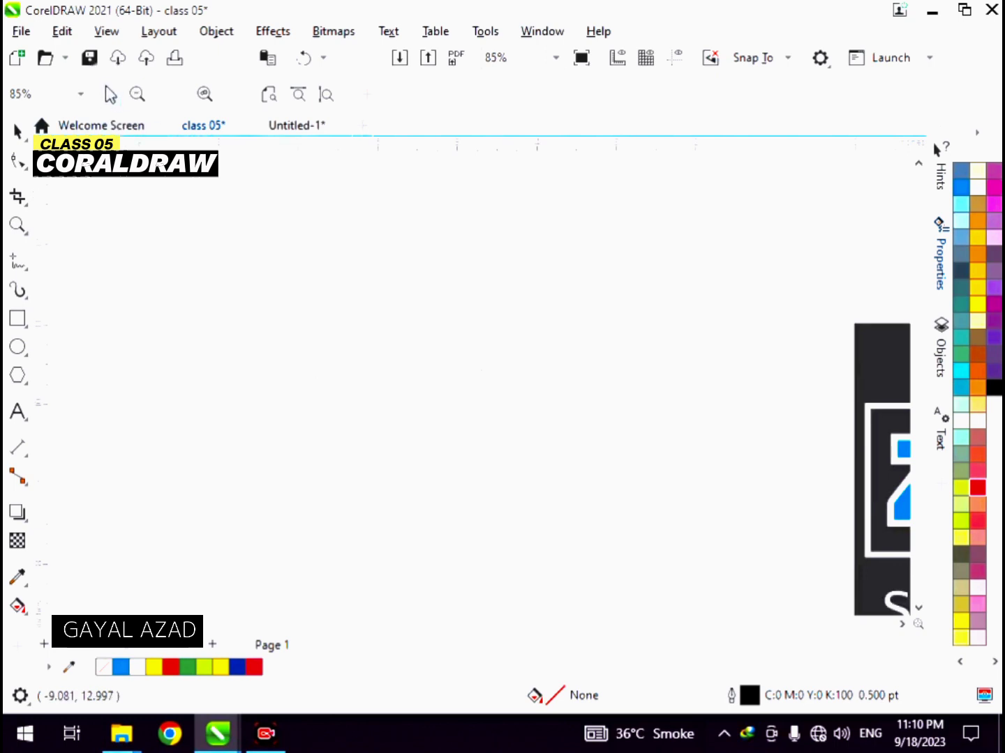
Zoom the view out in steps to 5% and return to the full-page view.
key(ctrl+minus)
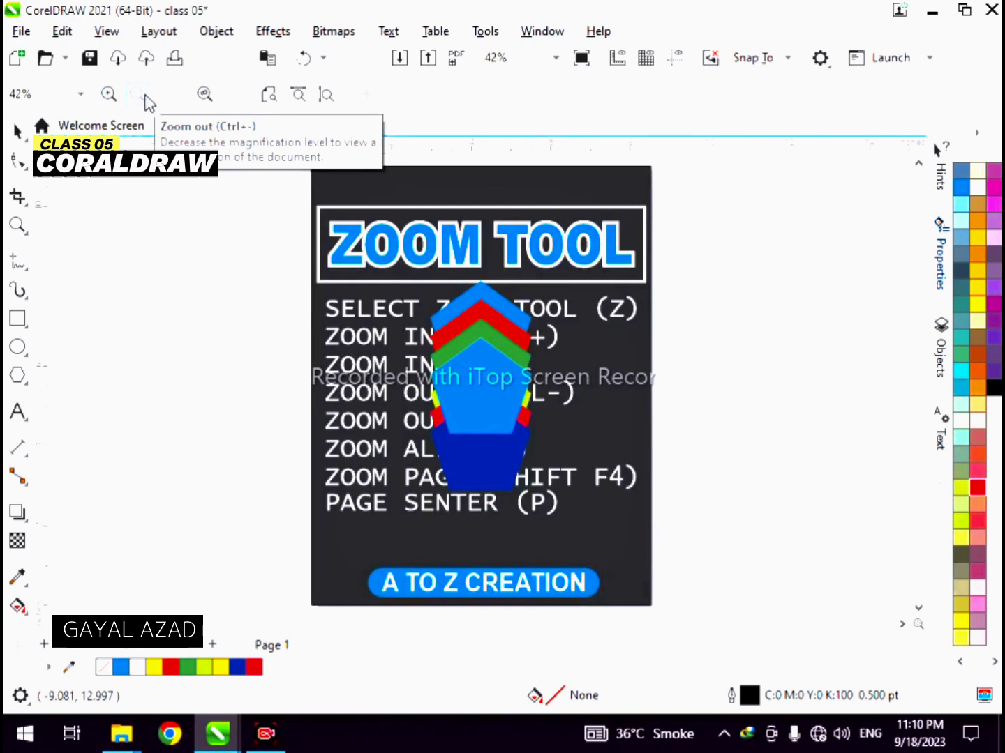
click(140, 96)
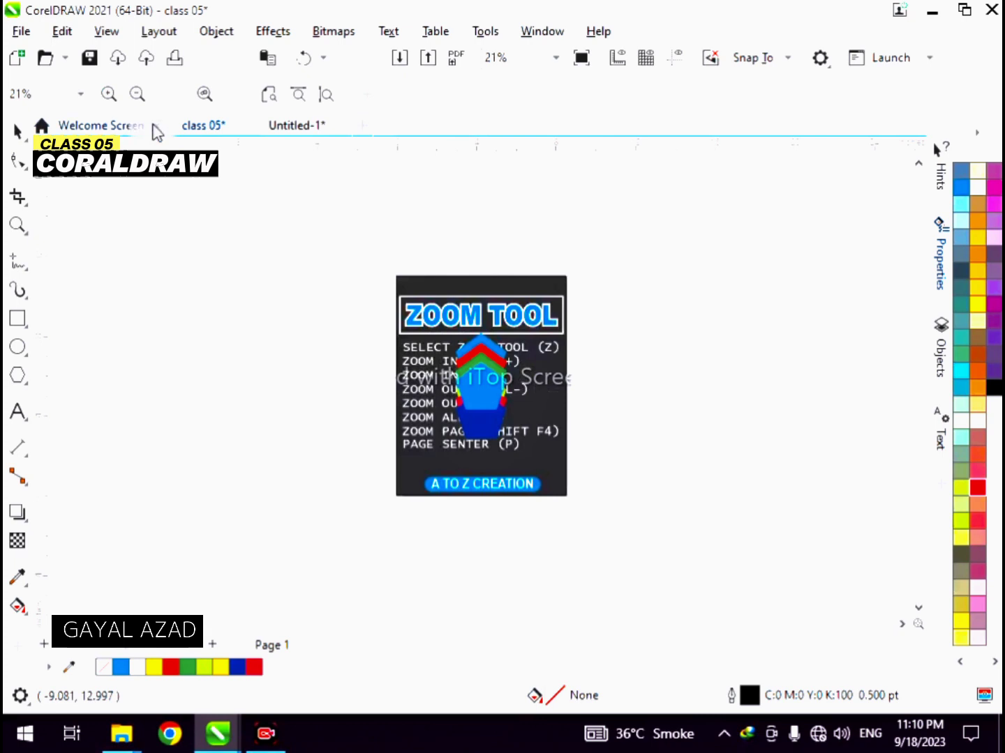
click(139, 94)
click(145, 97)
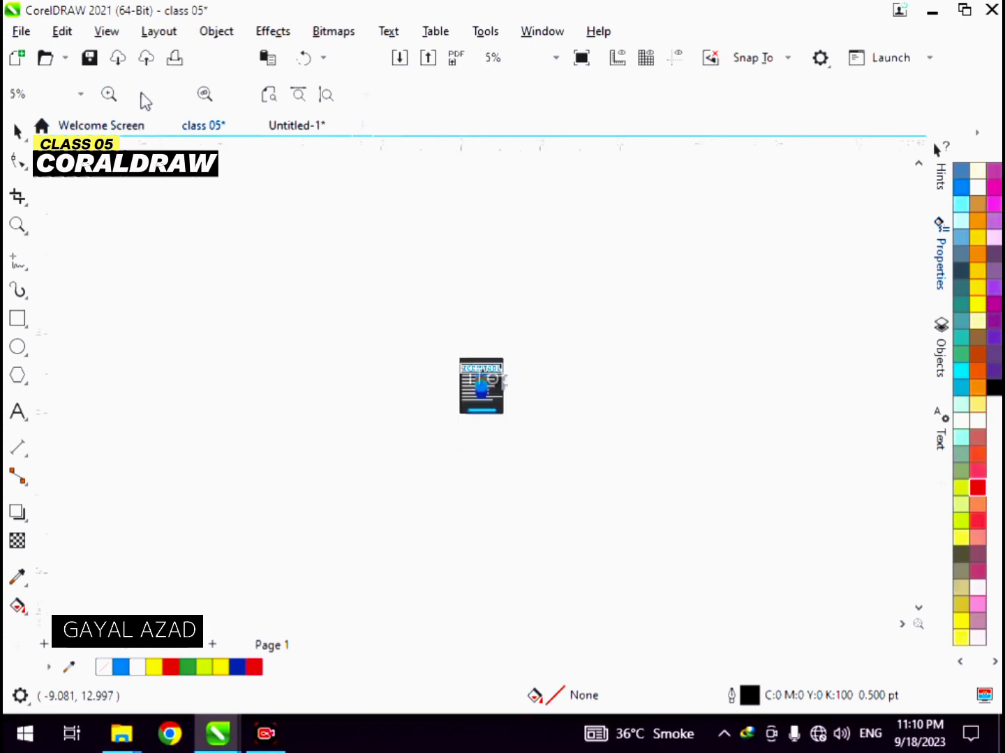
key(shift+F4)
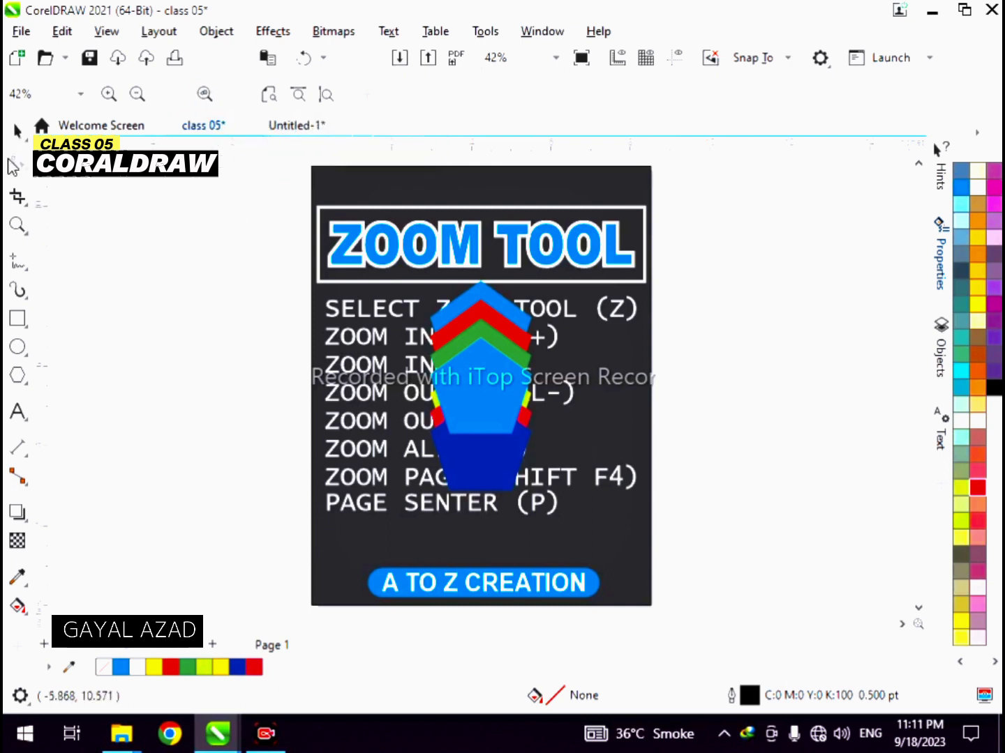
Move the front blue pentagon far to the right of the page and zoom to the objects remaining on the page.
click(17, 131)
scroll(136, 222, down, 2)
drag(287, 288, 758, 304)
drag(397, 168, 54, 496)
key(shift+F2)
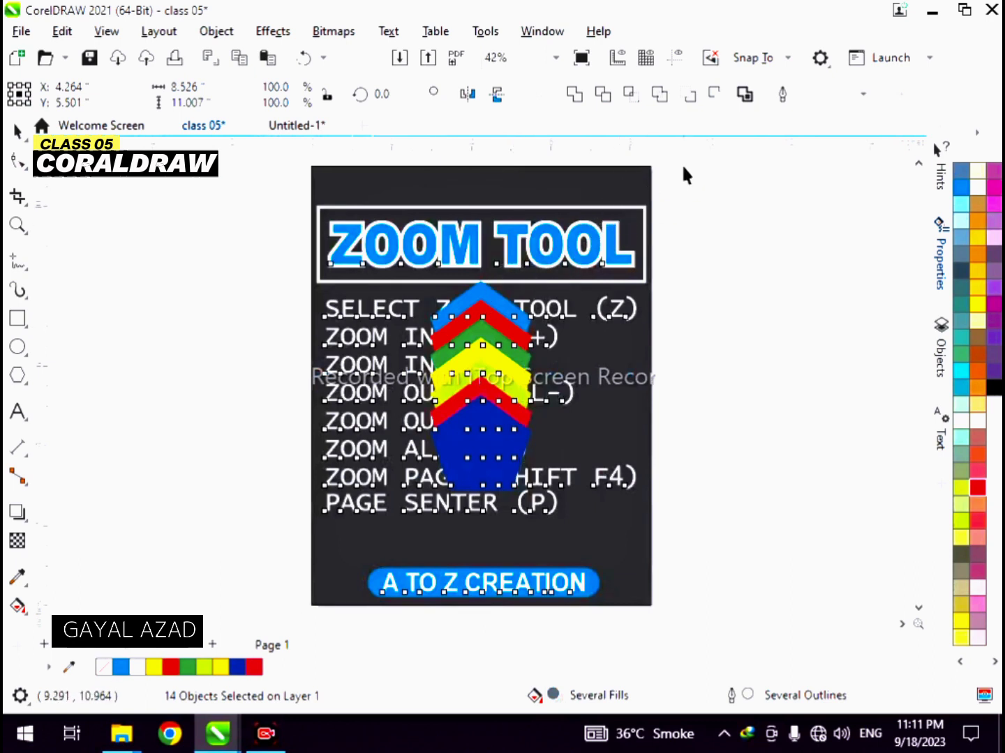
click(681, 167)
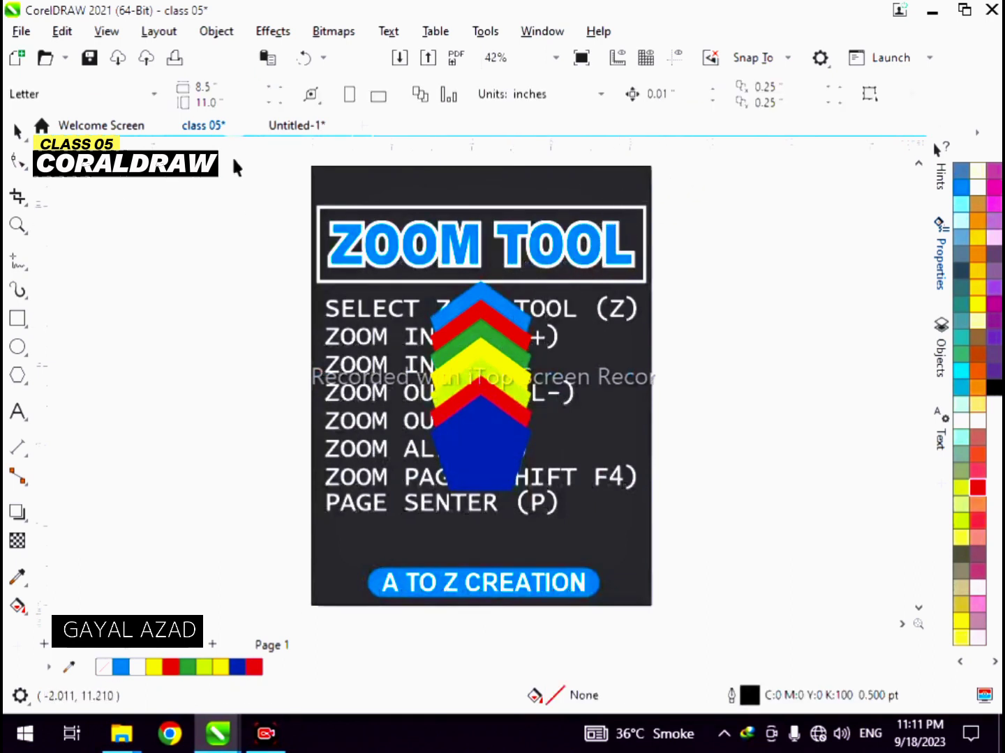
Zoom to all objects with the Zoom tool, and zoom back to a selection of everything on the page.
click(17, 225)
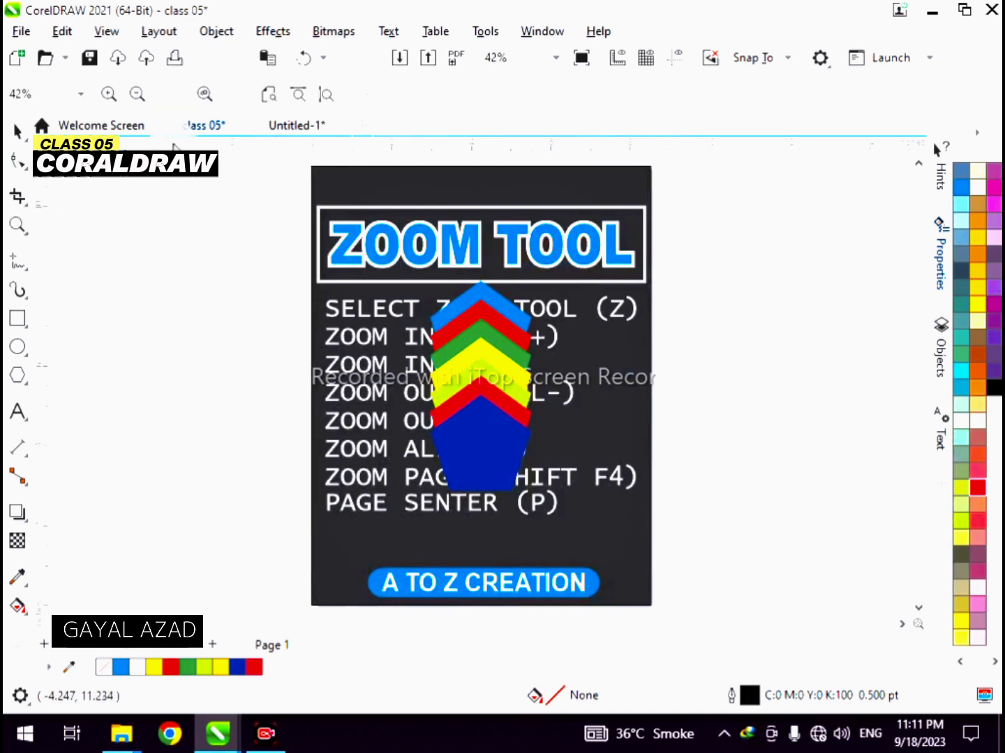
click(200, 98)
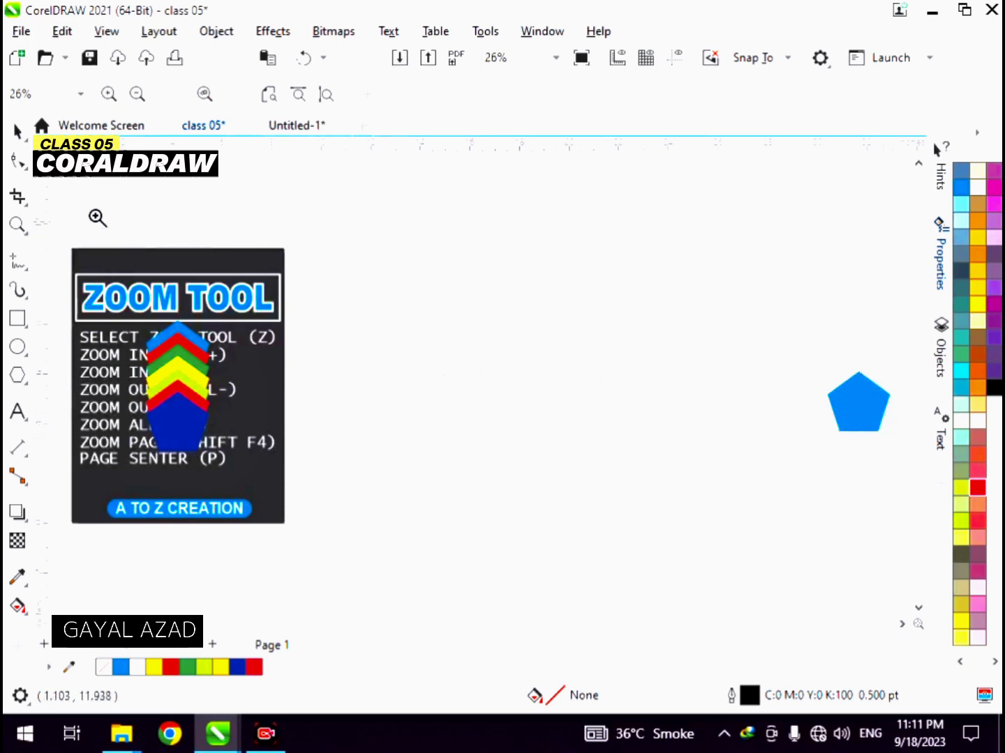
click(19, 133)
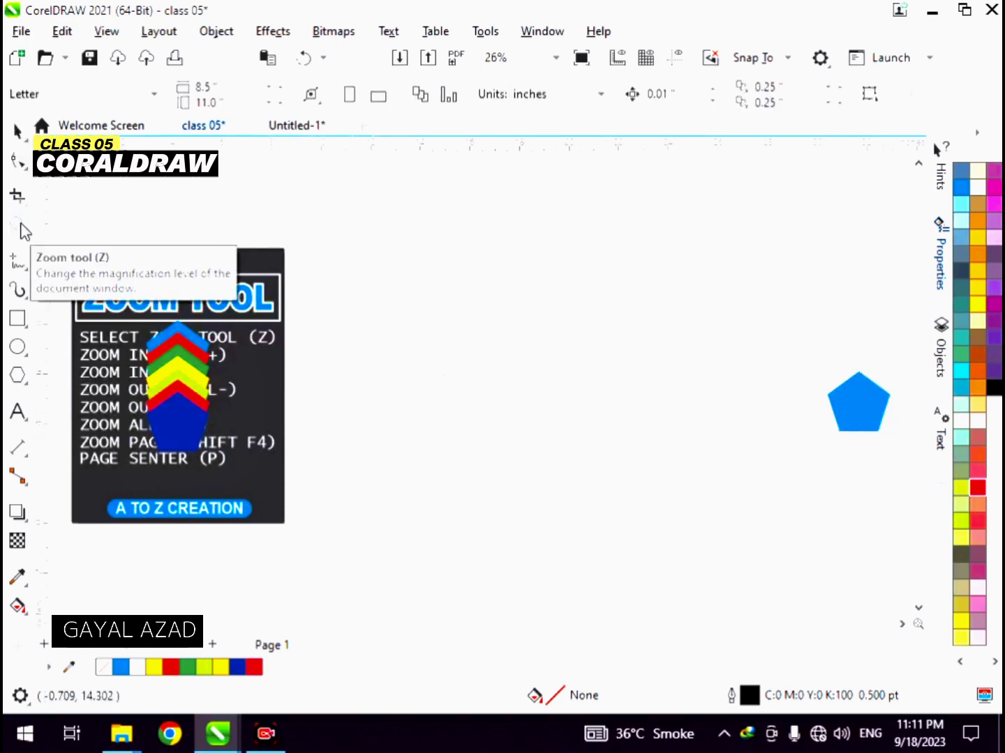
drag(309, 223, 54, 544)
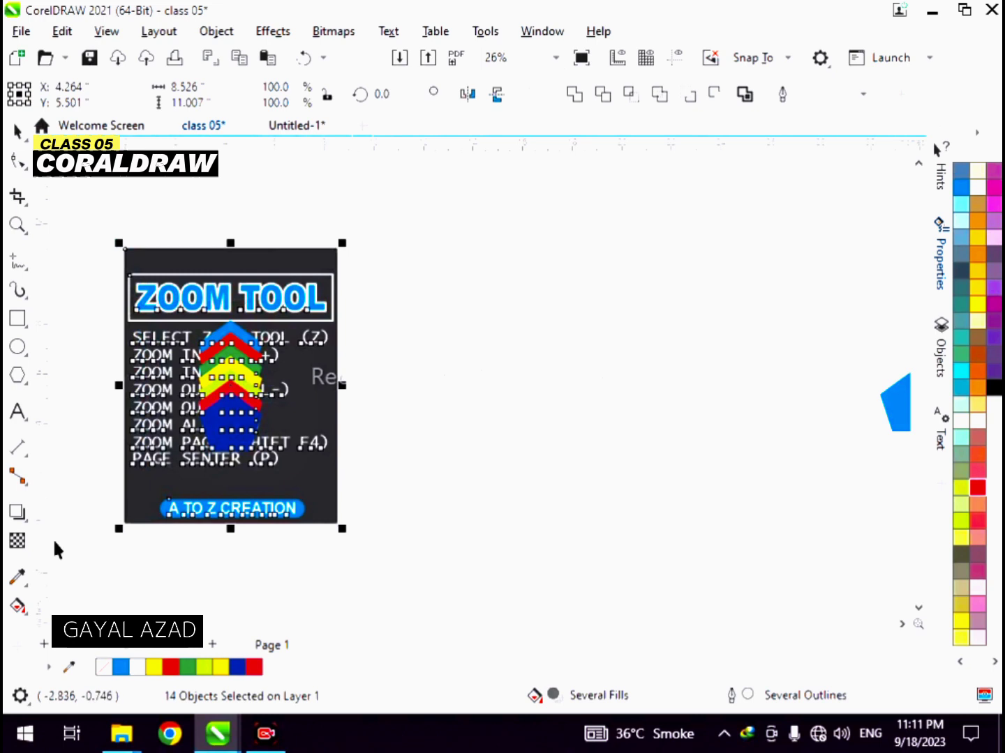
key(shift+F2)
Zoom out to 10% with the Zoom tool and fit the whole page in the view.
click(18, 225)
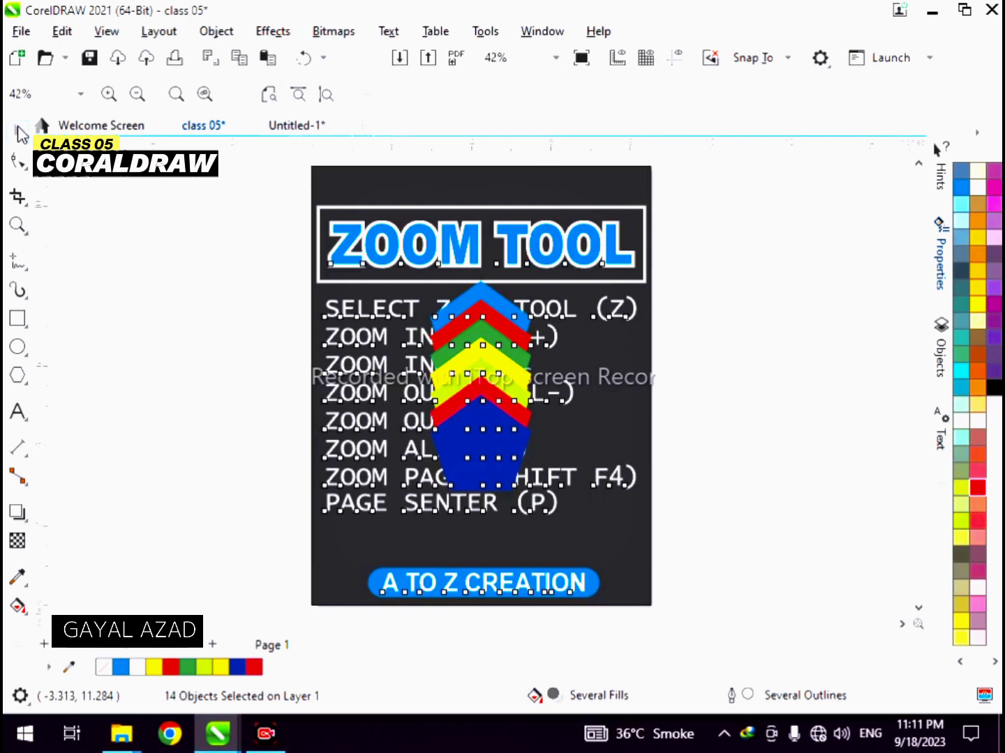
right_click(212, 271)
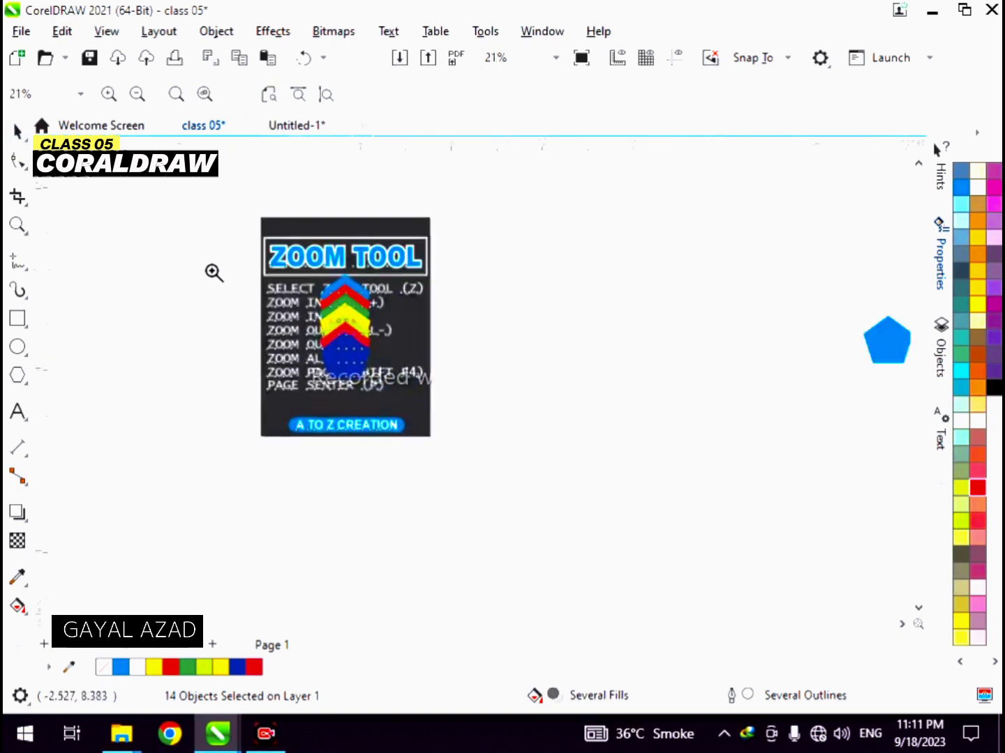
right_click(217, 270)
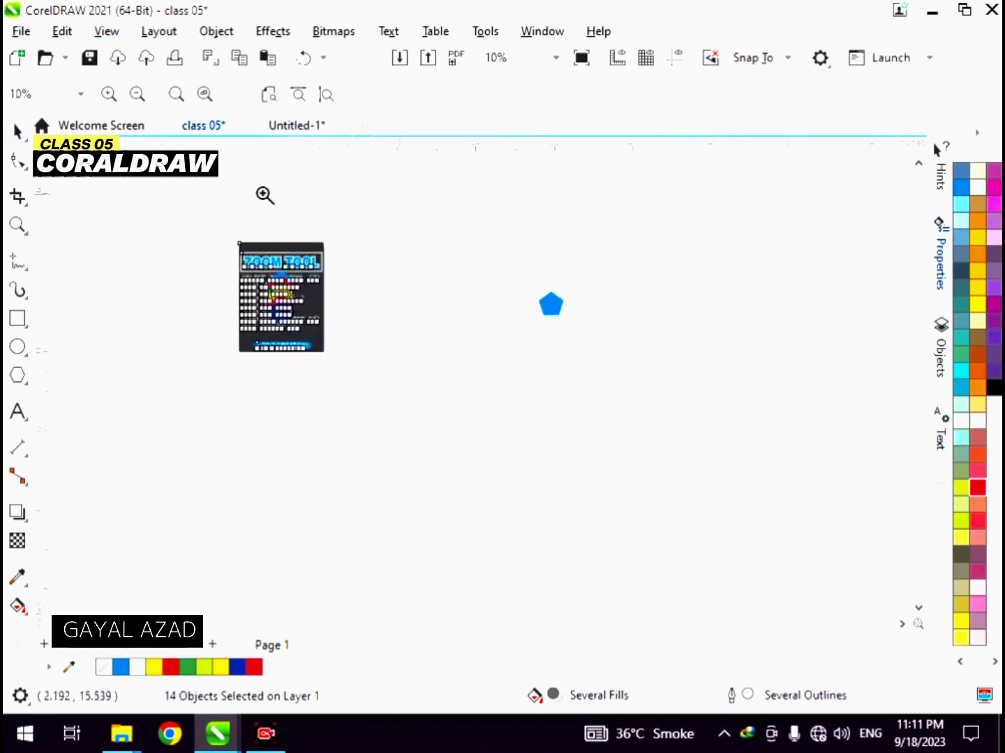
click(272, 97)
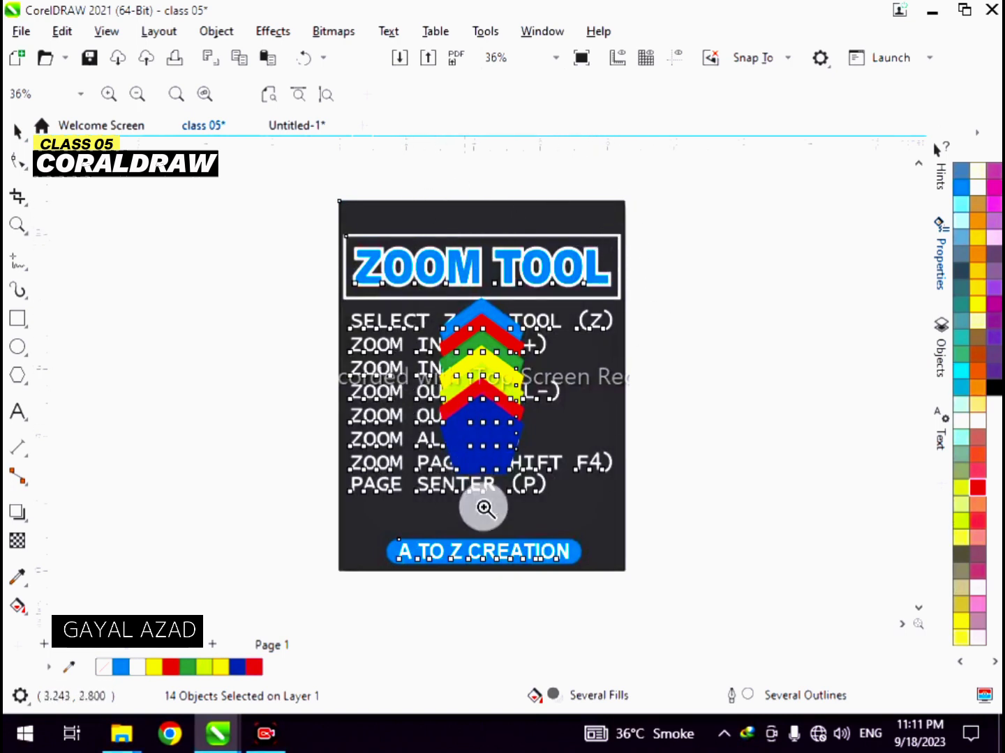
Fit the view to the page width and to the page height, and deselect the page objects.
click(301, 102)
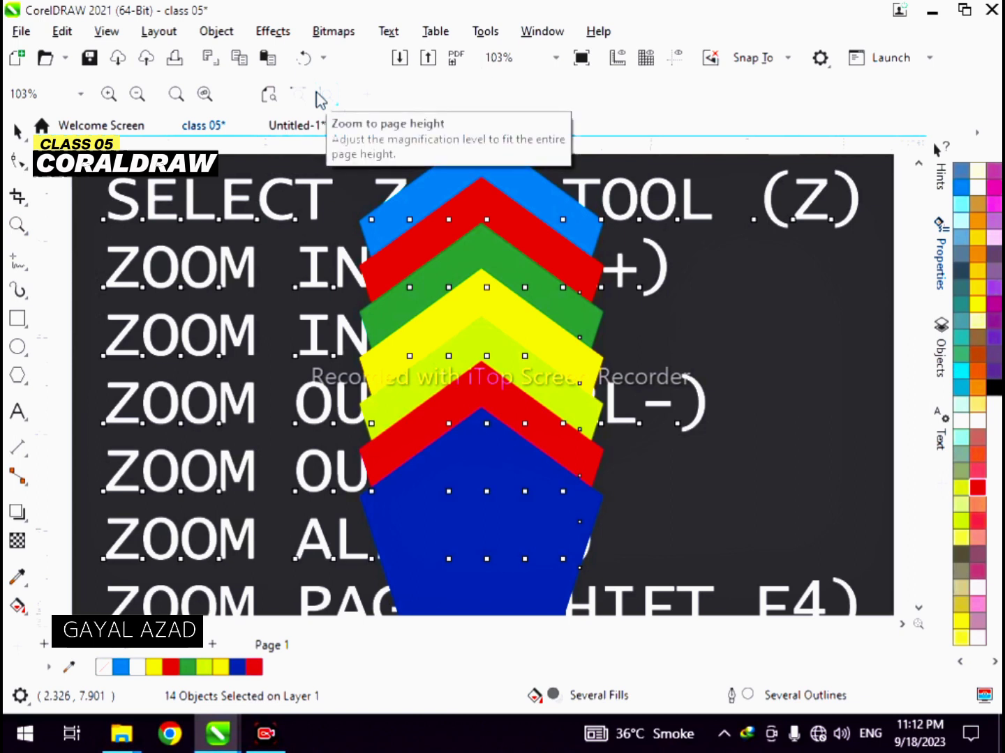
key(F4)
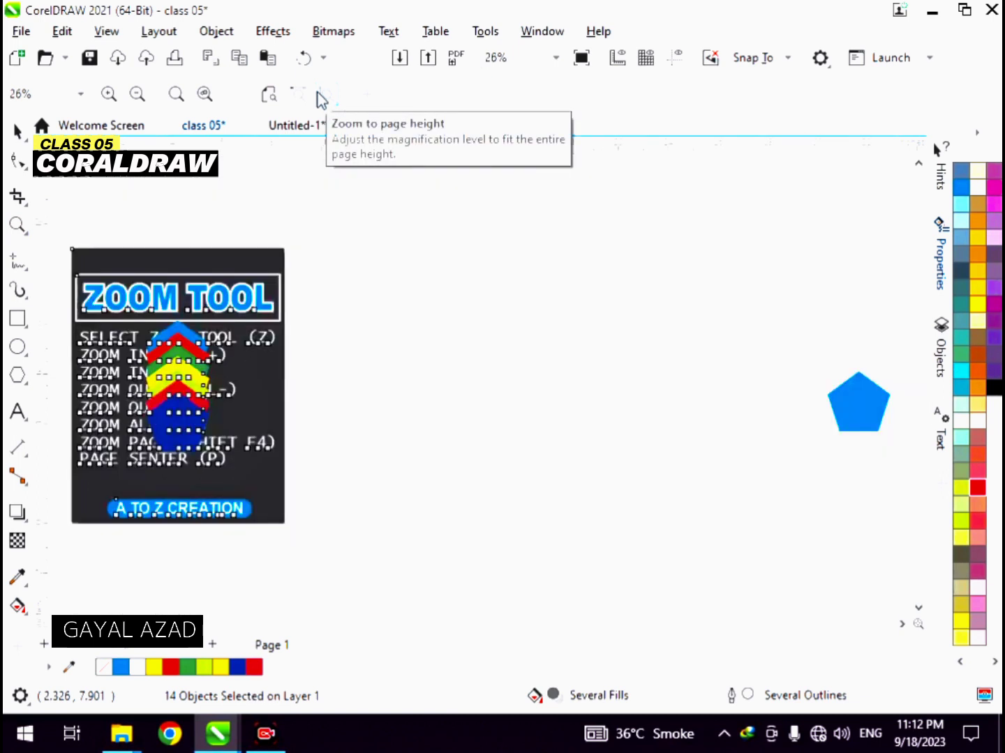
click(325, 97)
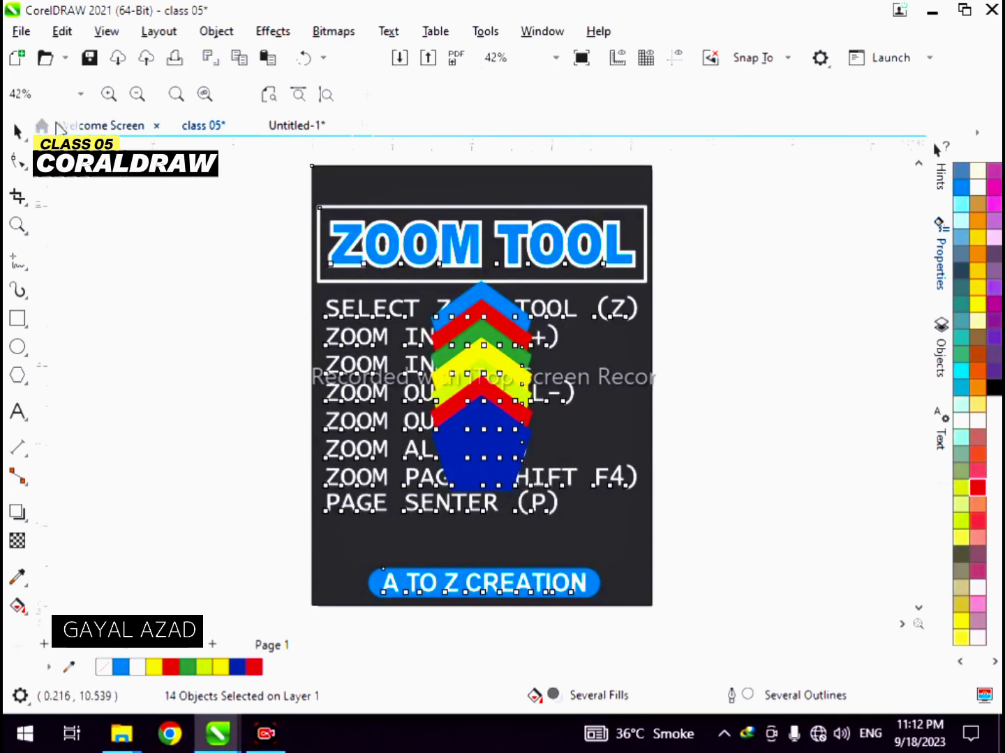
click(18, 130)
click(113, 186)
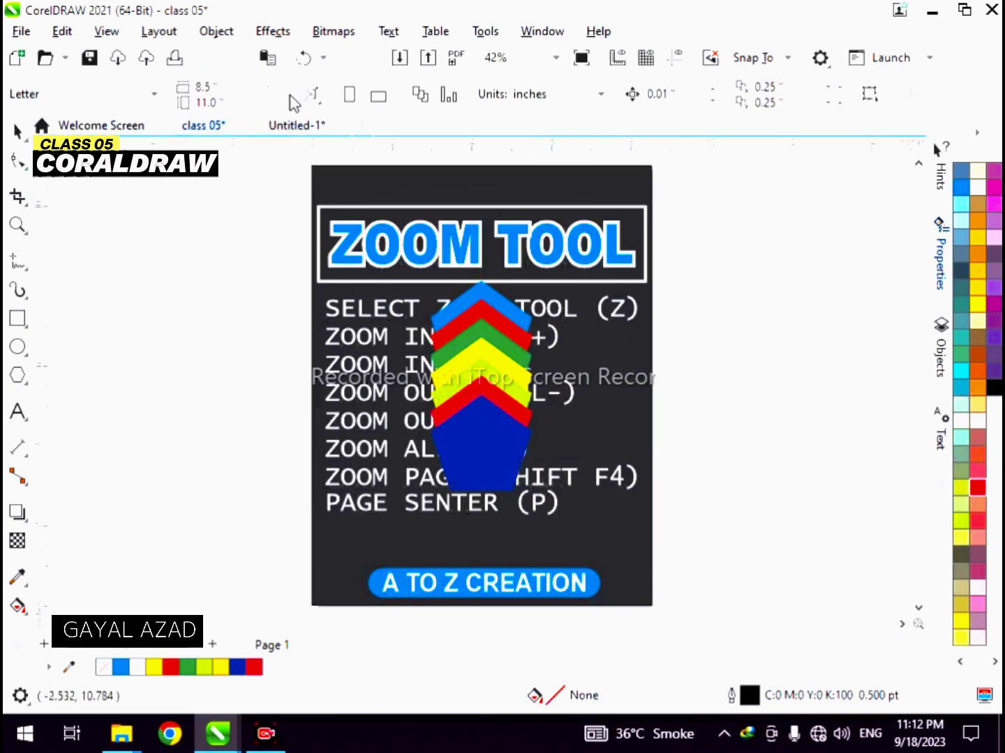
Switch to the Untitled-1 document, zoom to the selected Pakistan map bitmap and deselect it.
click(290, 126)
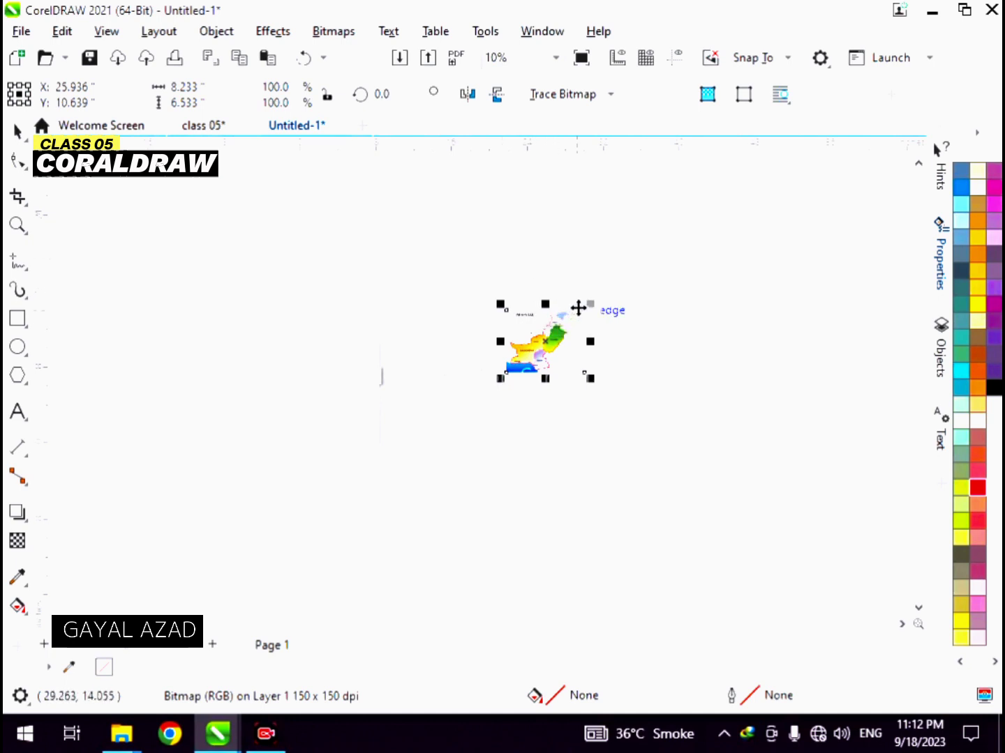
key(shift+F2)
click(801, 195)
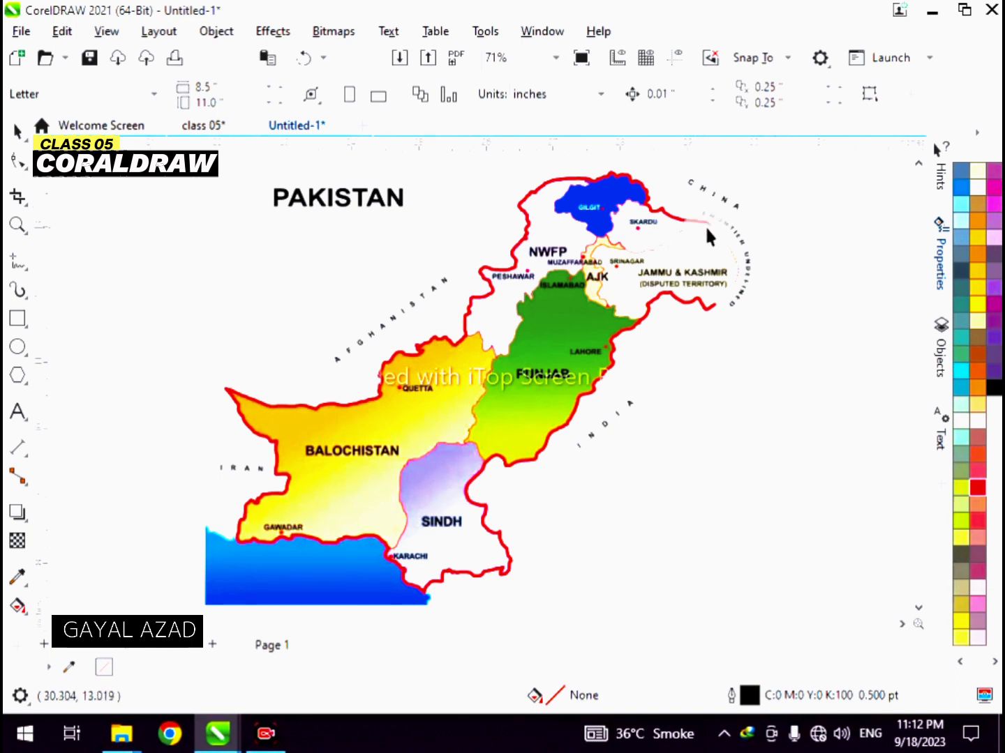
Magnify marked areas of the map around Muzaffarabad and Gilgit with the Zoom tool, zooming out between them.
click(18, 231)
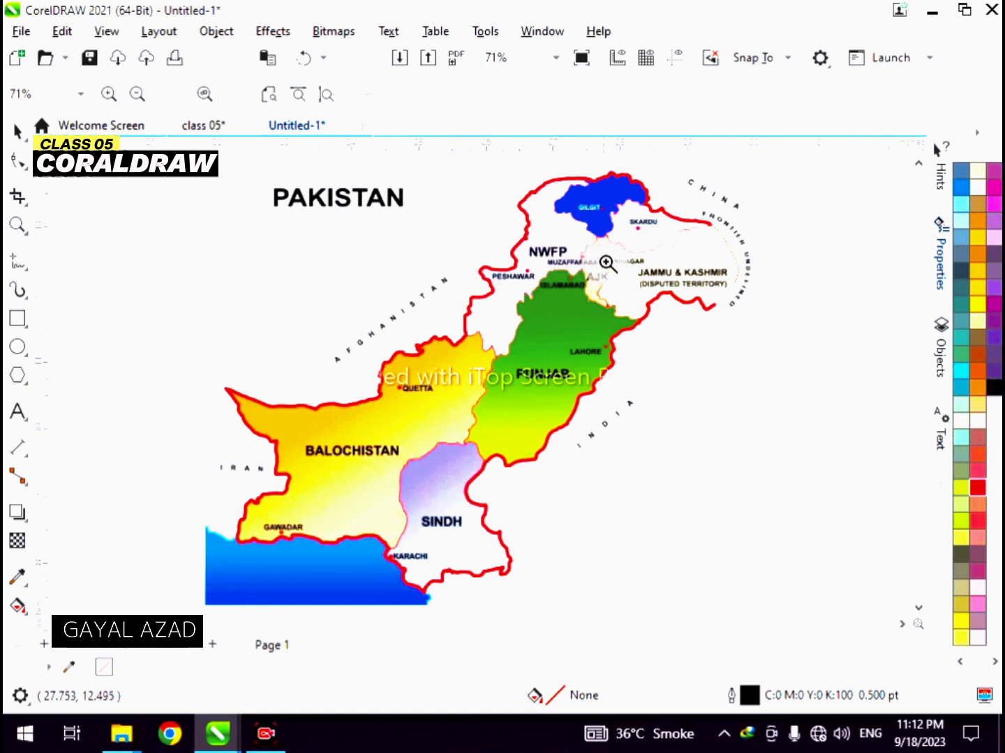
drag(500, 232, 650, 311)
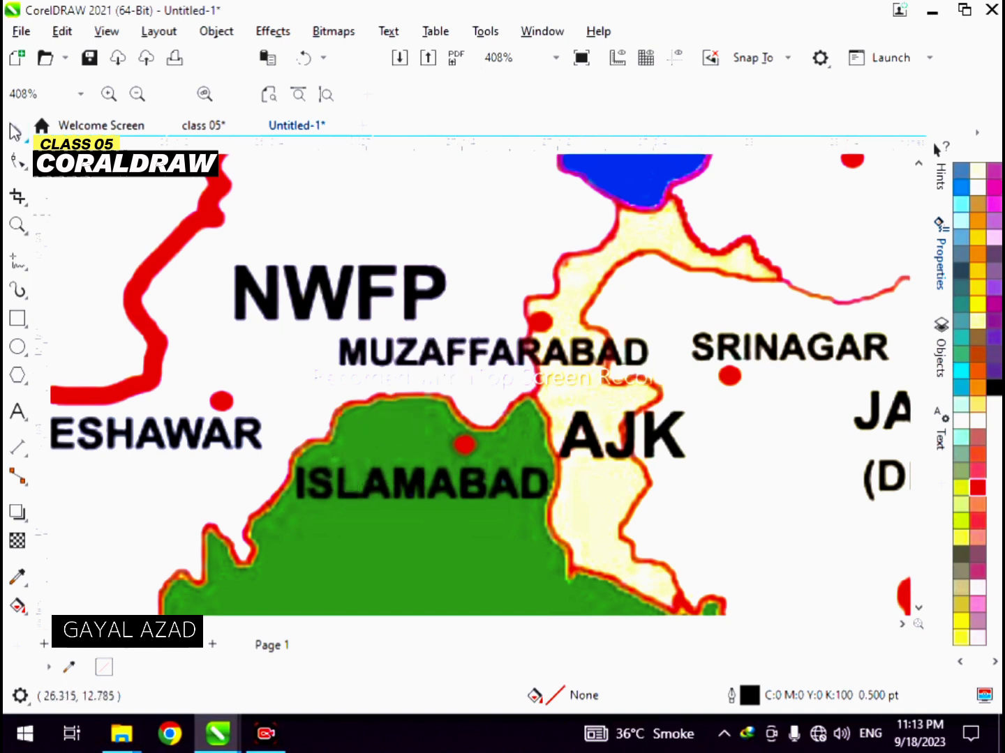
scroll(347, 294, down, 4)
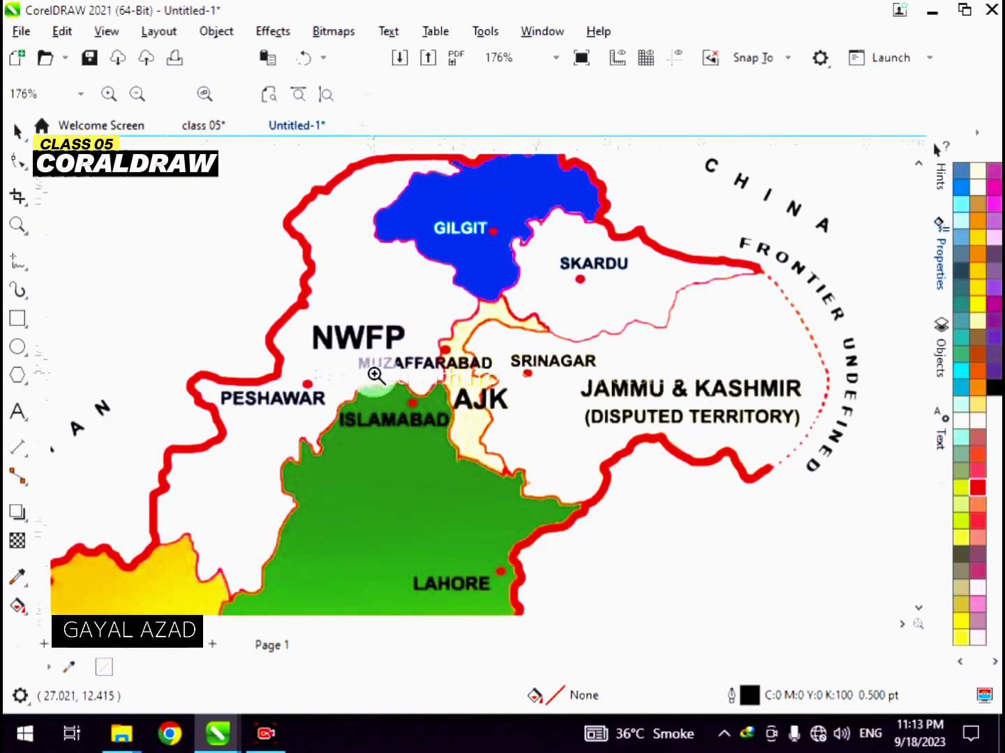
drag(508, 354, 508, 355)
drag(104, 243, 289, 419)
scroll(318, 253, down, 8)
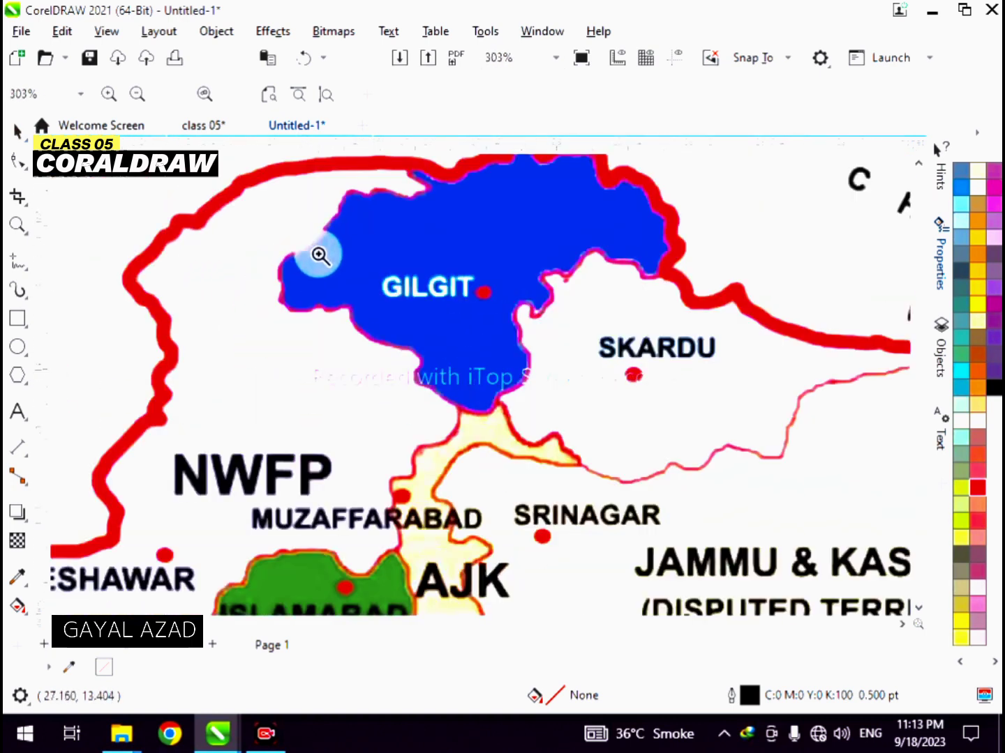
Magnify marked areas of the map around Quetta and Gawadar with the Zoom tool, zooming out between them.
drag(164, 356, 324, 462)
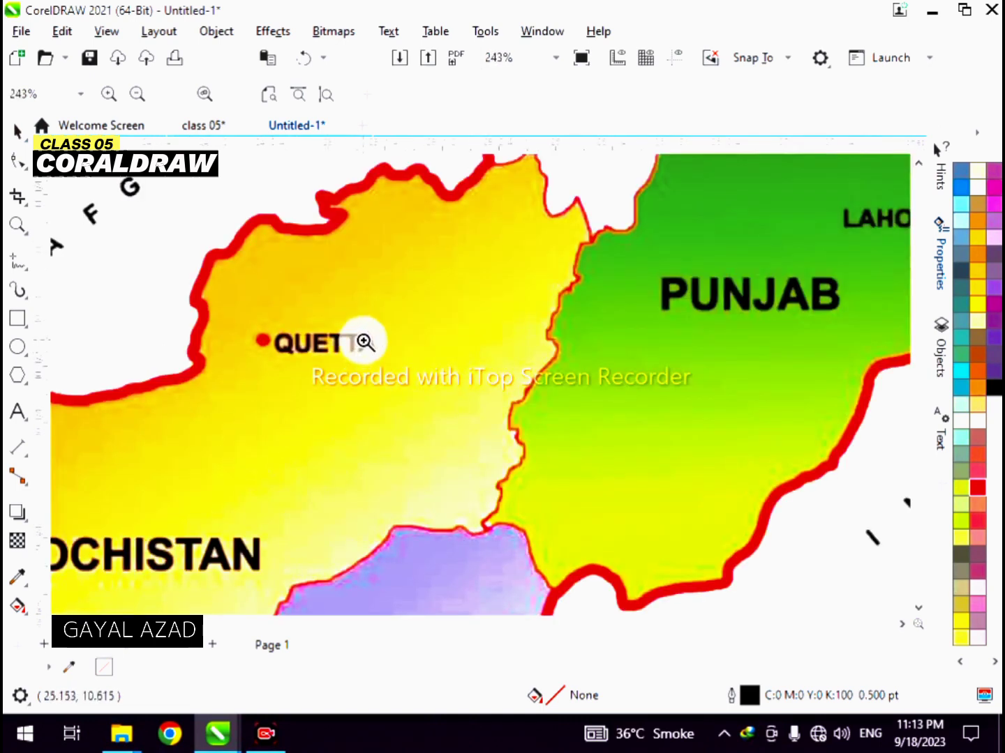
right_click(350, 292)
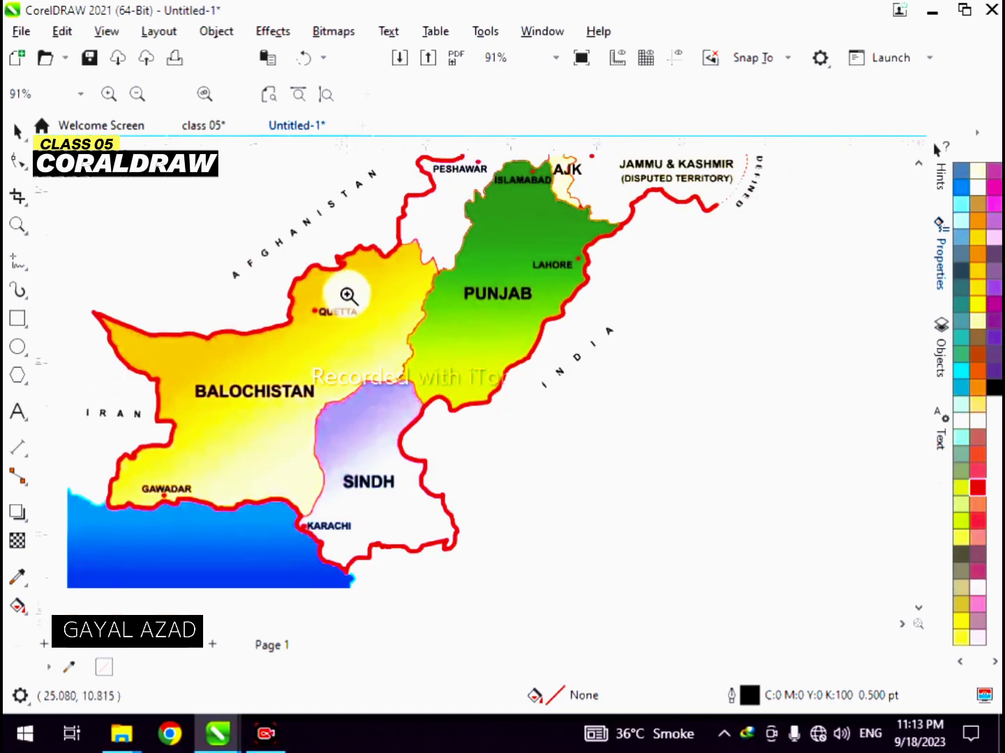
drag(287, 280, 407, 348)
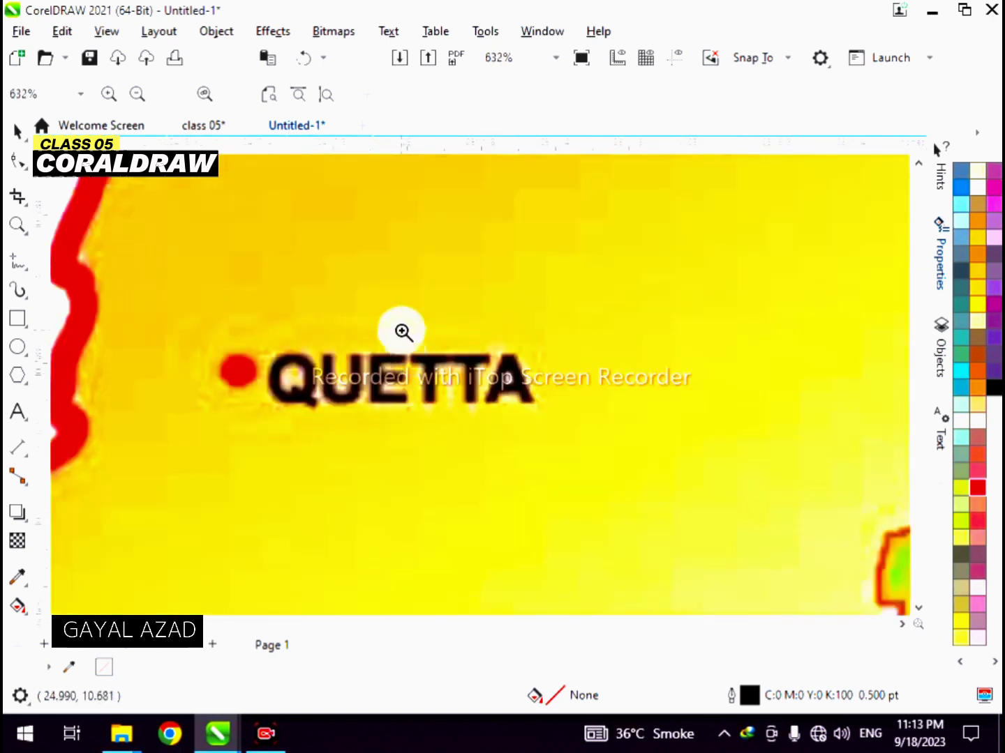
right_click(375, 331)
right_click(375, 330)
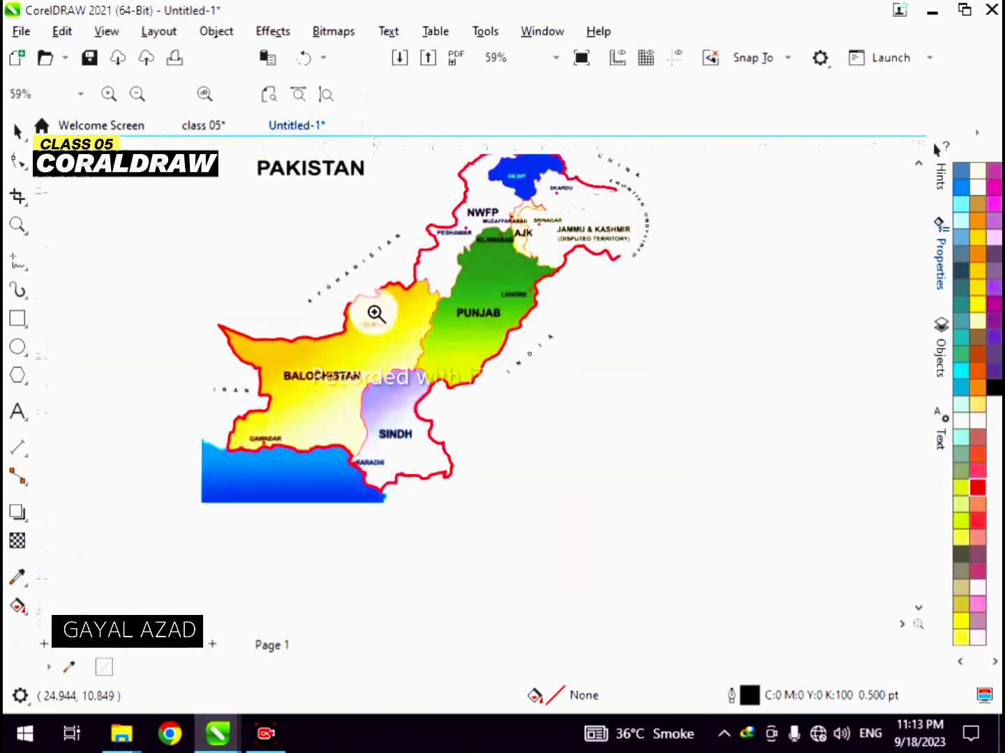
drag(316, 462, 317, 462)
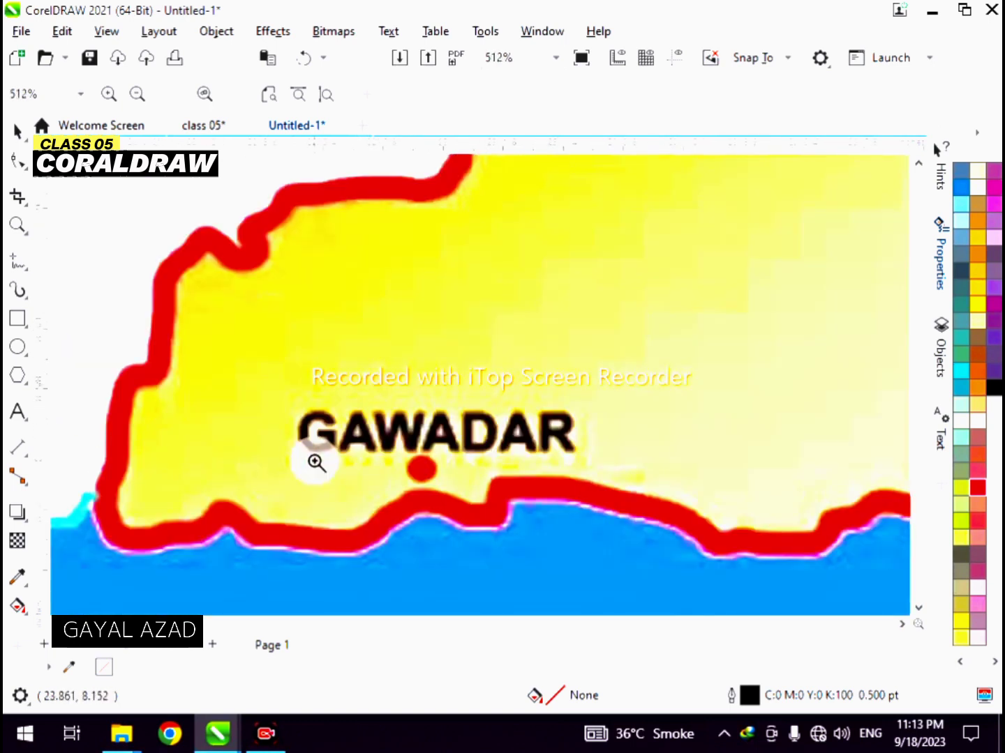
Fit the whole Pakistan map in the view and select the map bitmap with the Pick tool.
click(17, 131)
key(F4)
click(568, 337)
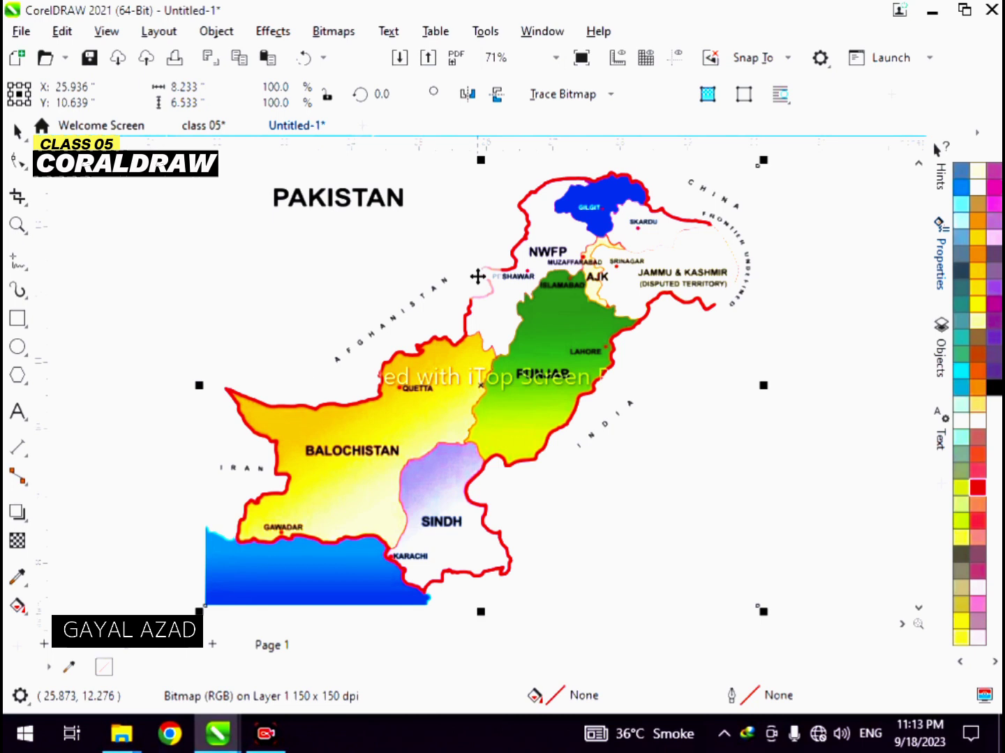
click(798, 196)
click(735, 212)
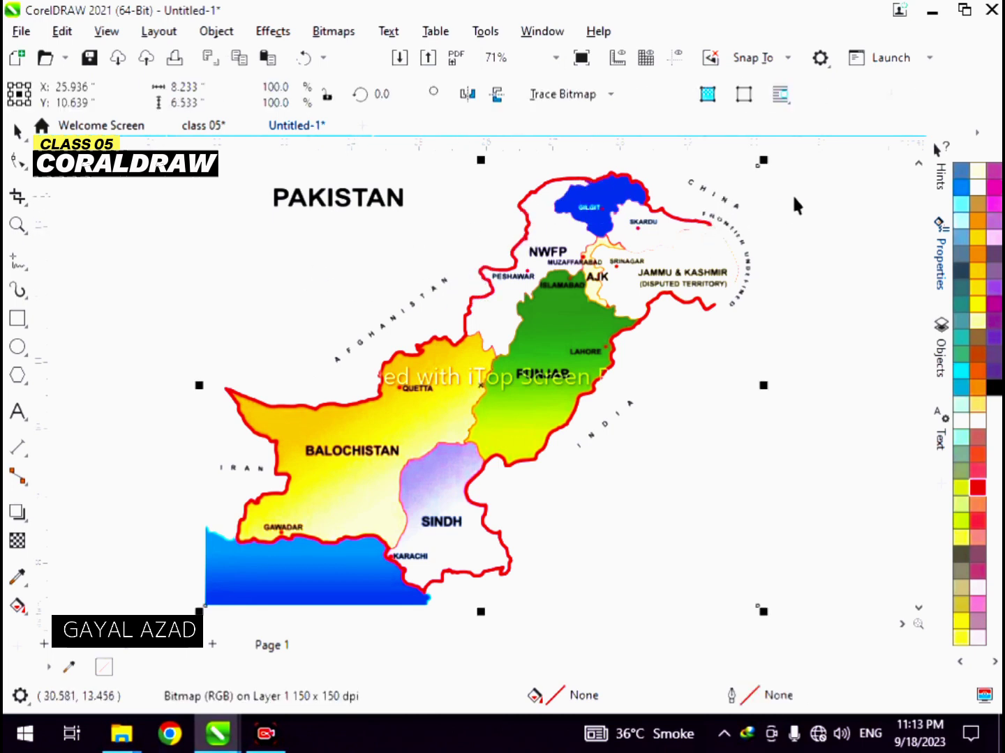
Magnify the Quetta area and move the view across Punjab, Lahore and Islamabad to Srinagar with the Pan tool.
click(27, 234)
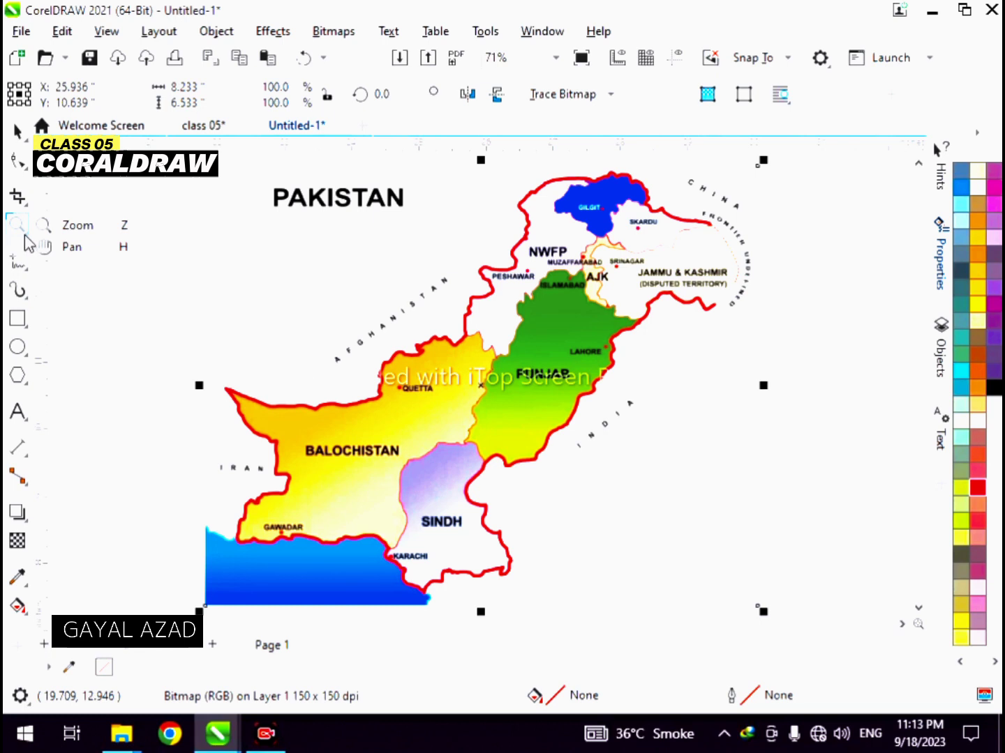
click(78, 252)
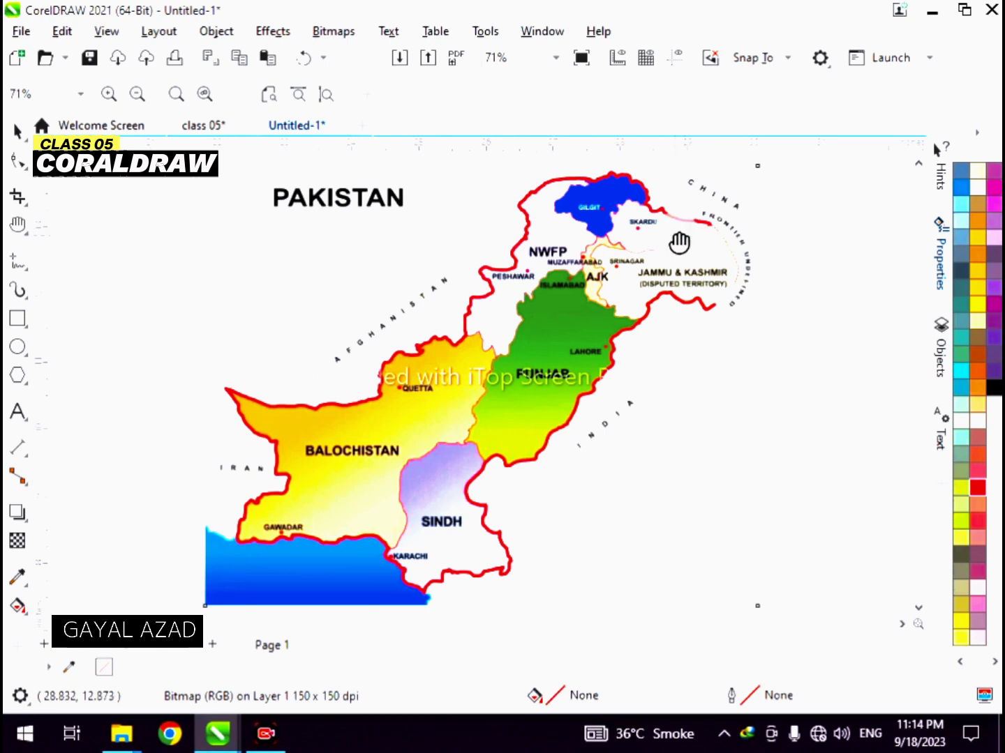
scroll(406, 388, up, 3)
scroll(409, 384, up, 2)
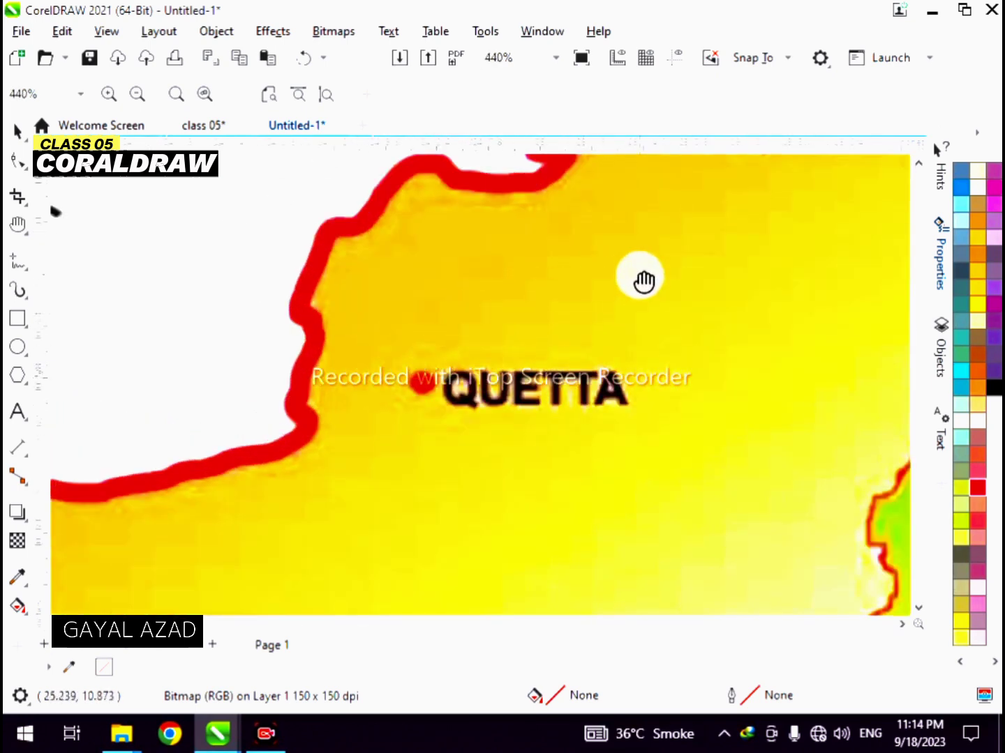
drag(729, 237, 588, 210)
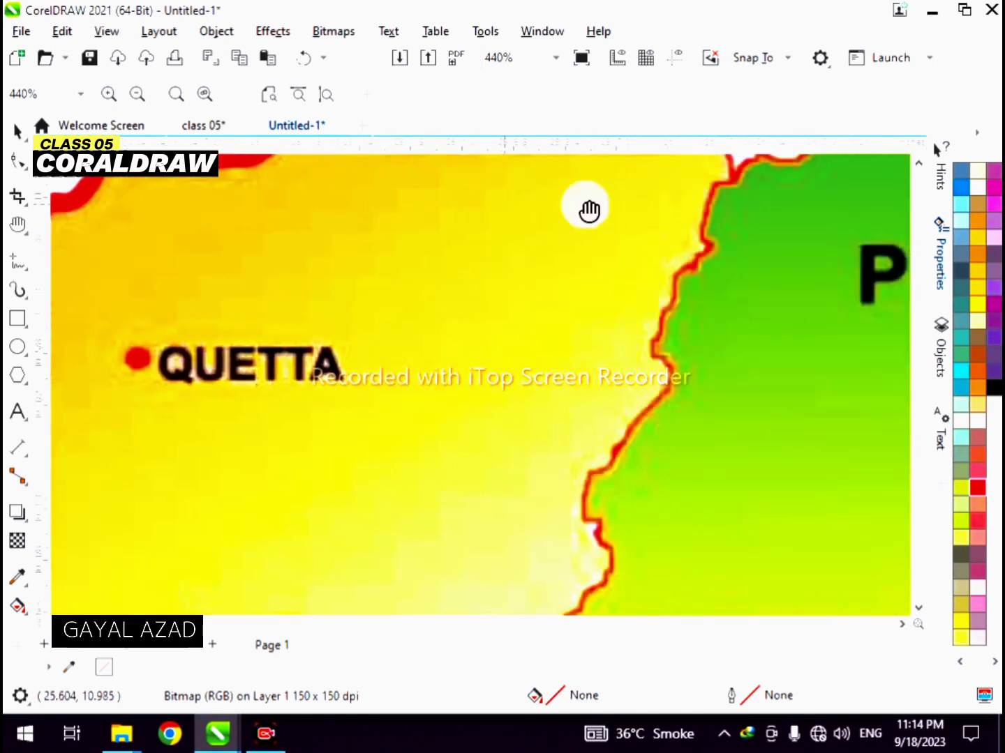
drag(767, 222, 382, 299)
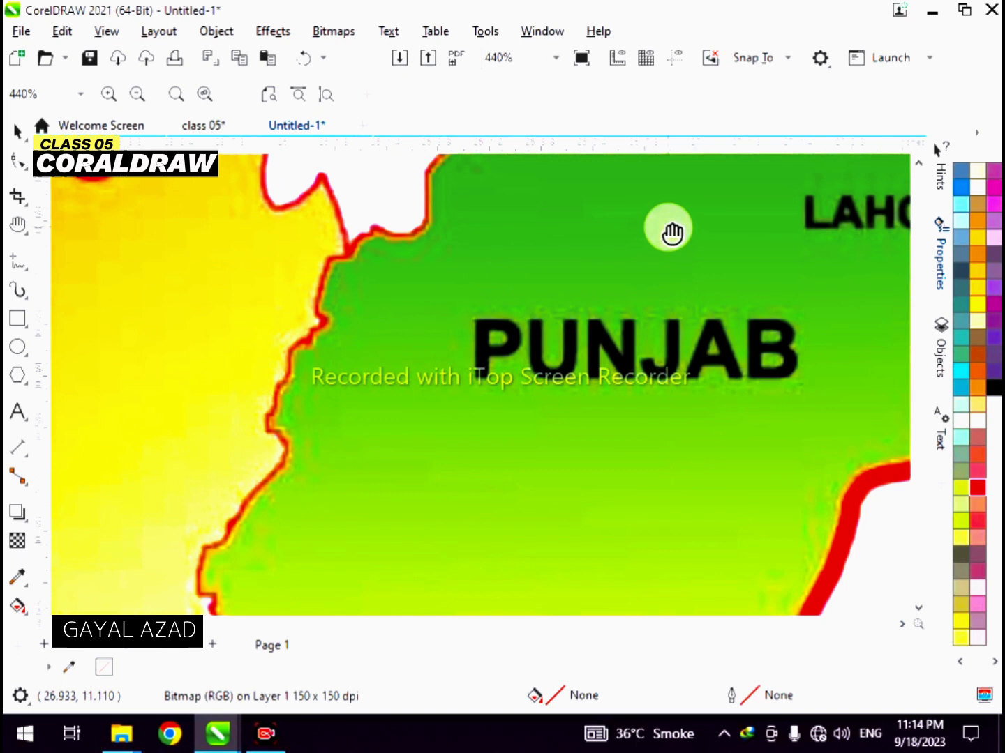
drag(702, 223, 547, 258)
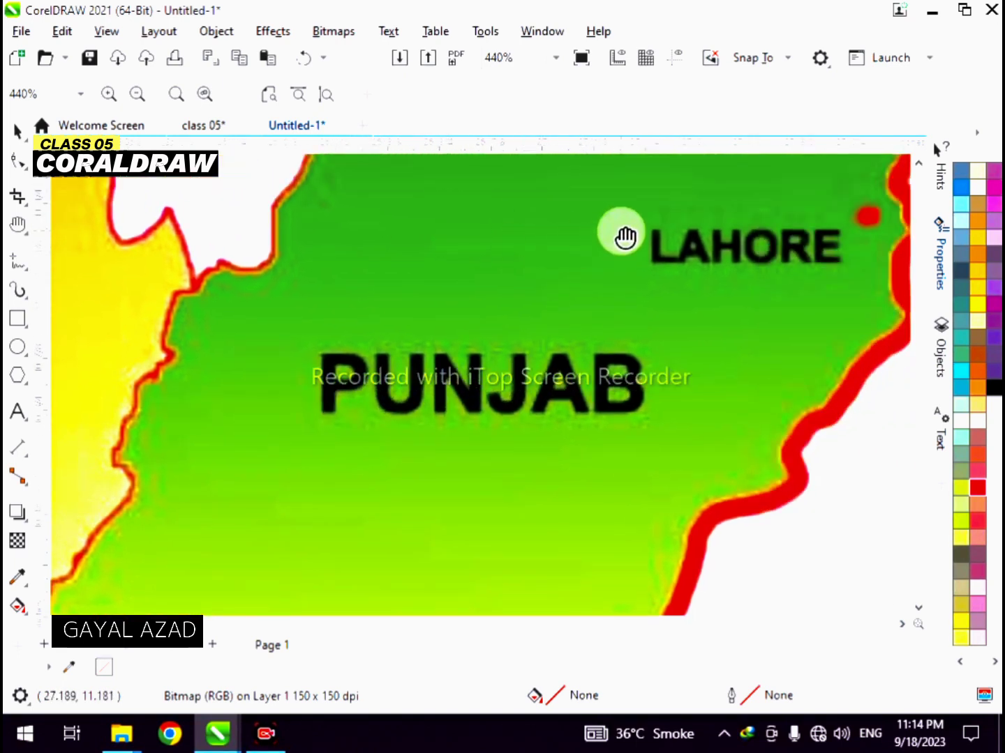
drag(625, 237, 534, 418)
drag(630, 264, 796, 563)
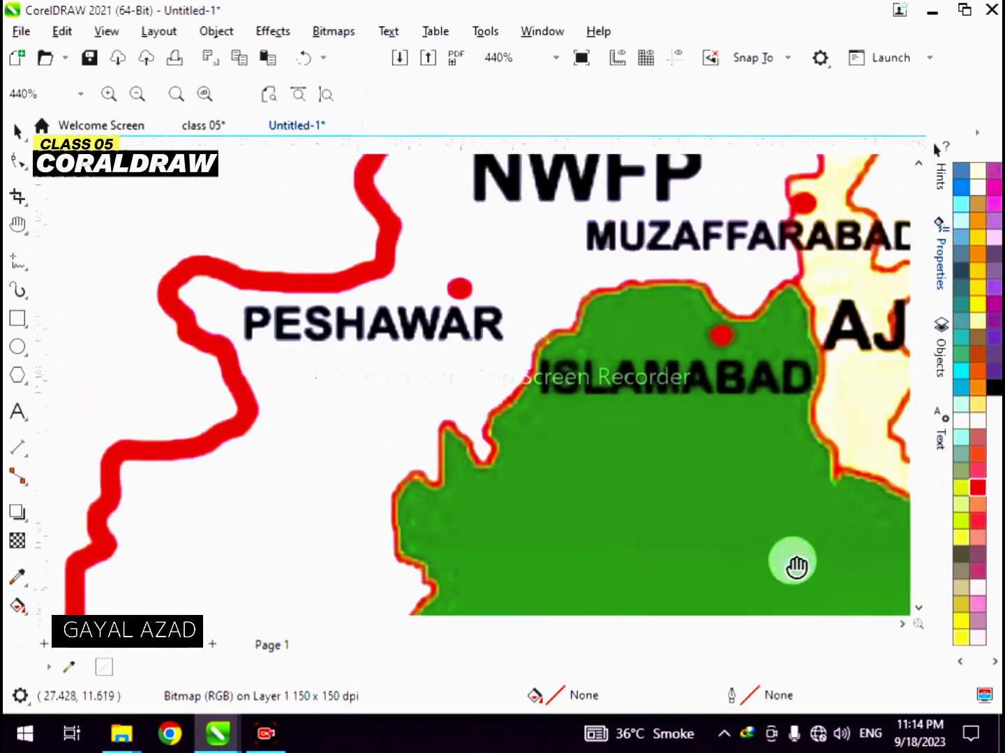
mouse_move(711, 338)
mouse_down()
mouse_move(482, 397)
mouse_move(707, 321)
mouse_move(466, 191)
mouse_up()
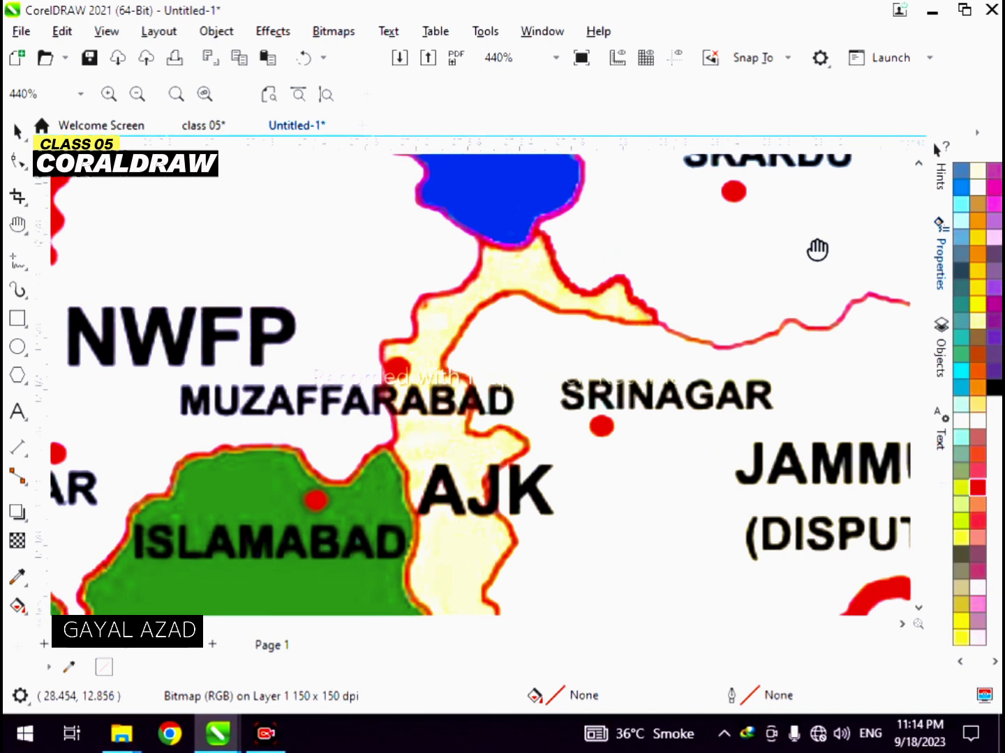
drag(816, 251, 610, 223)
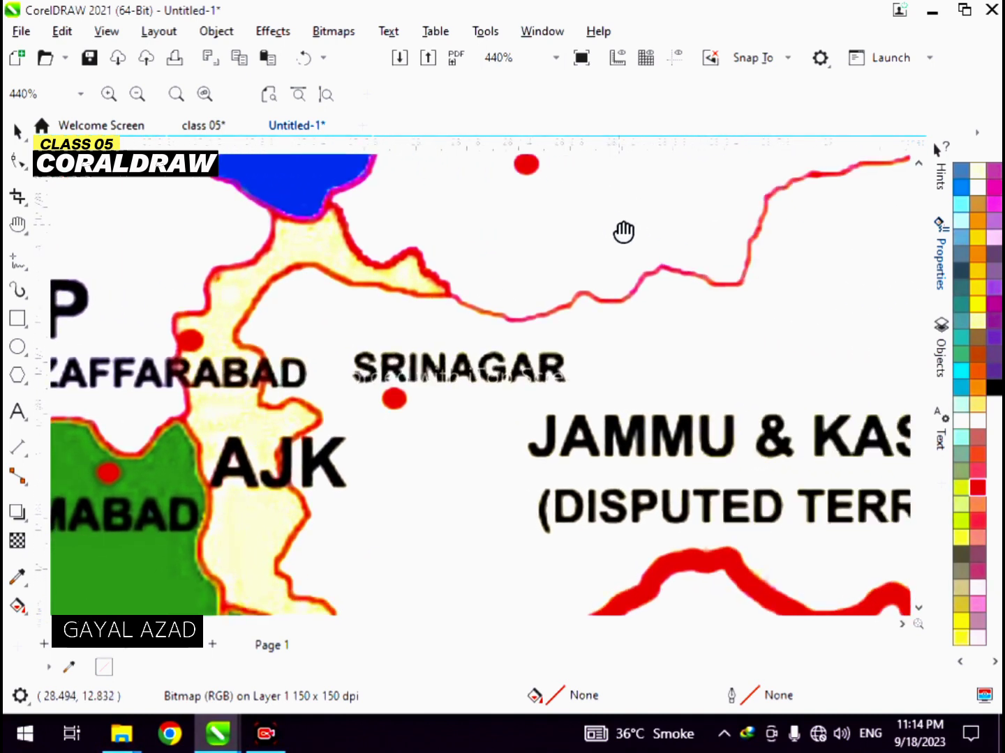
Zoom to the selected map bitmap and deselect it.
click(17, 131)
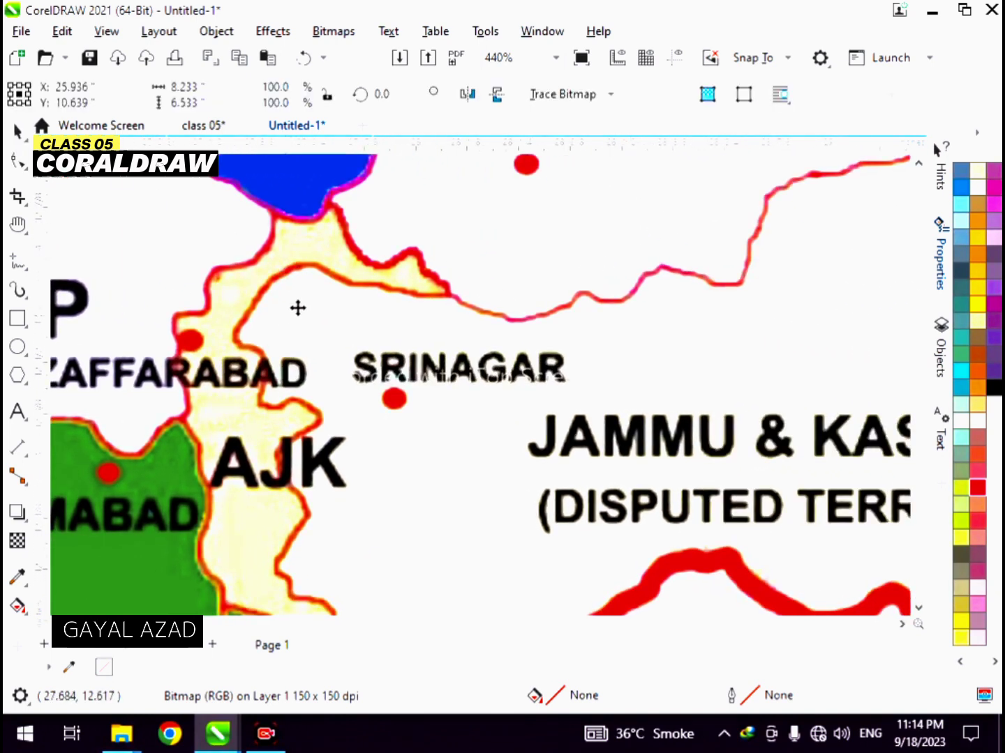
key(shift+F2)
click(788, 215)
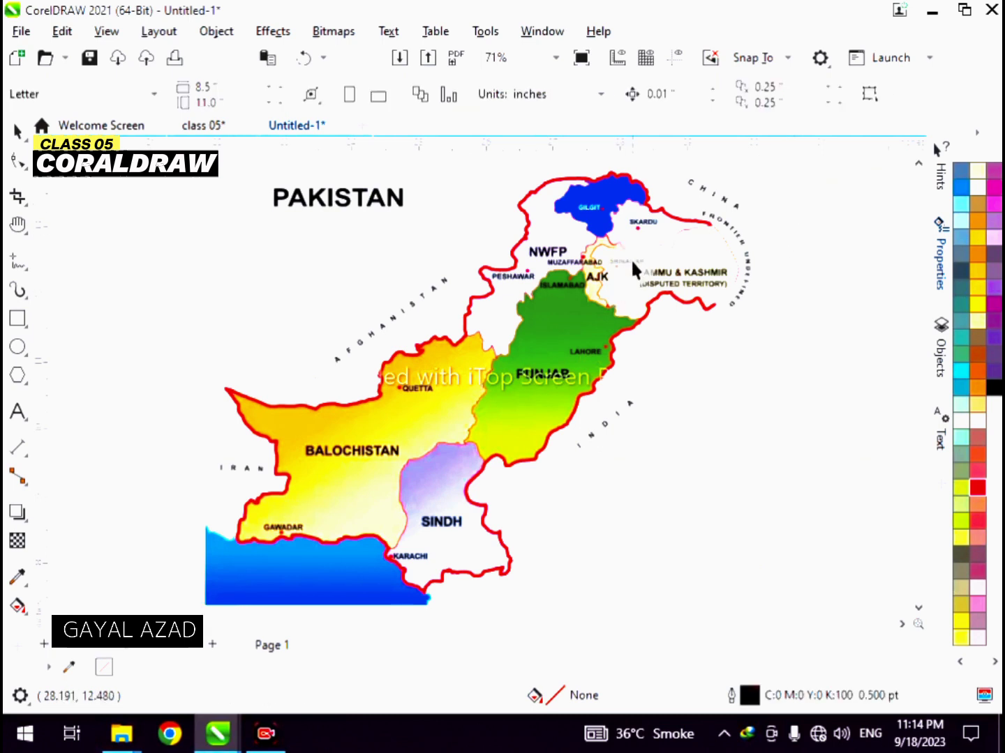
Move the map bitmap sideways and undo the move.
drag(698, 250, 435, 271)
key(ctrl+z)
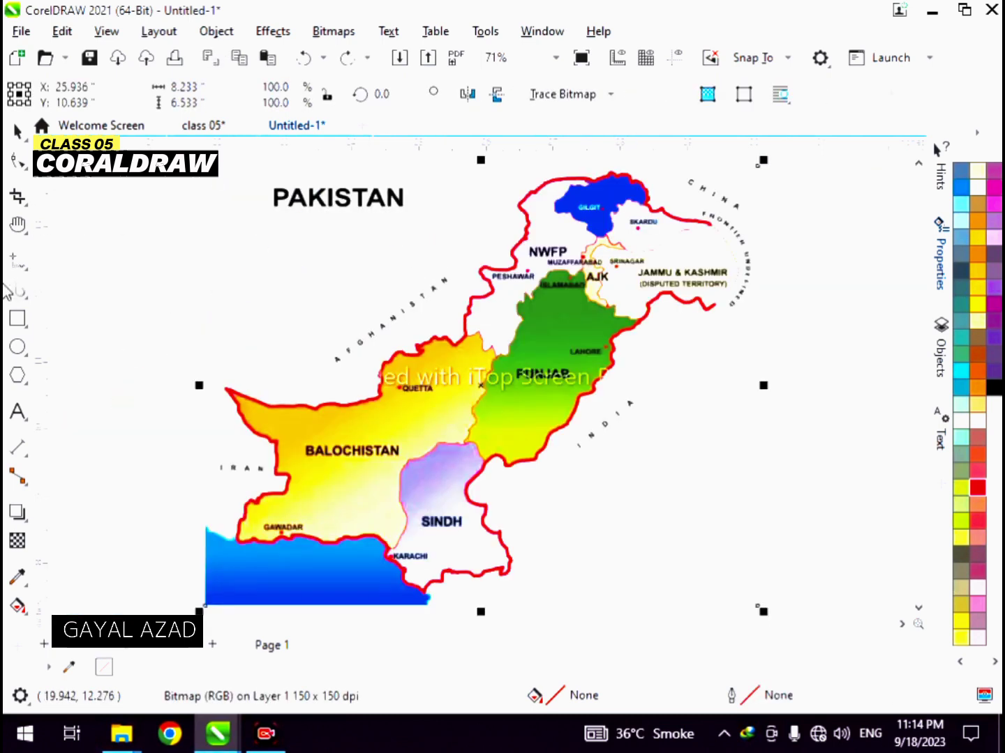
Scroll the drawing view sideways and back, and clear the map bitmap selection.
scroll(650, 625, left, 4)
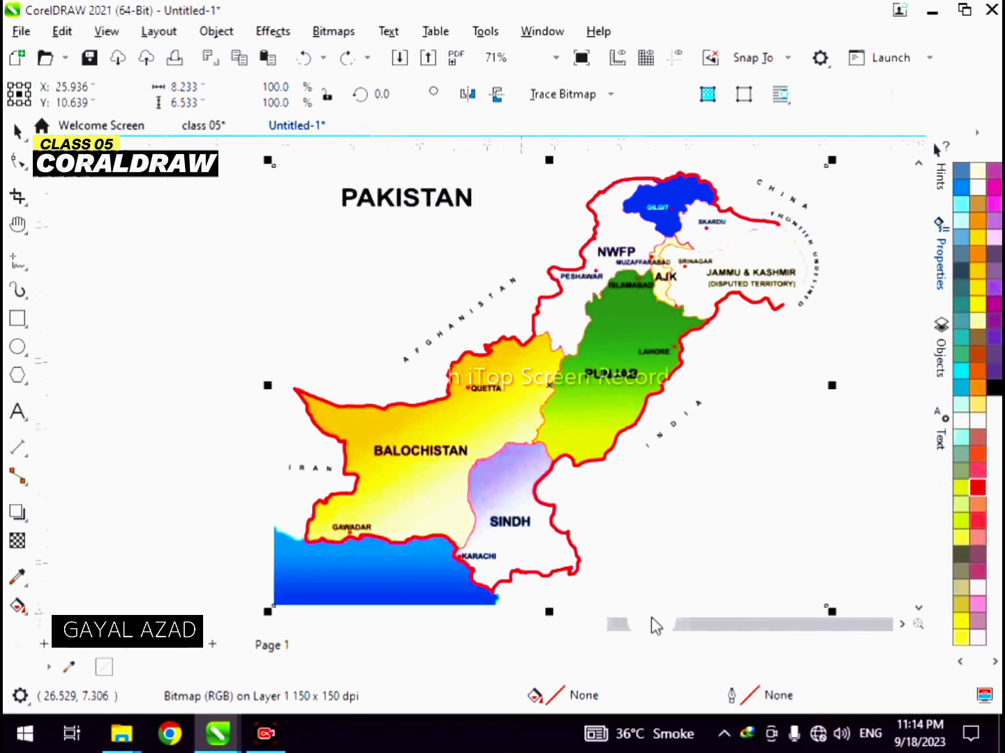
drag(604, 630, 659, 628)
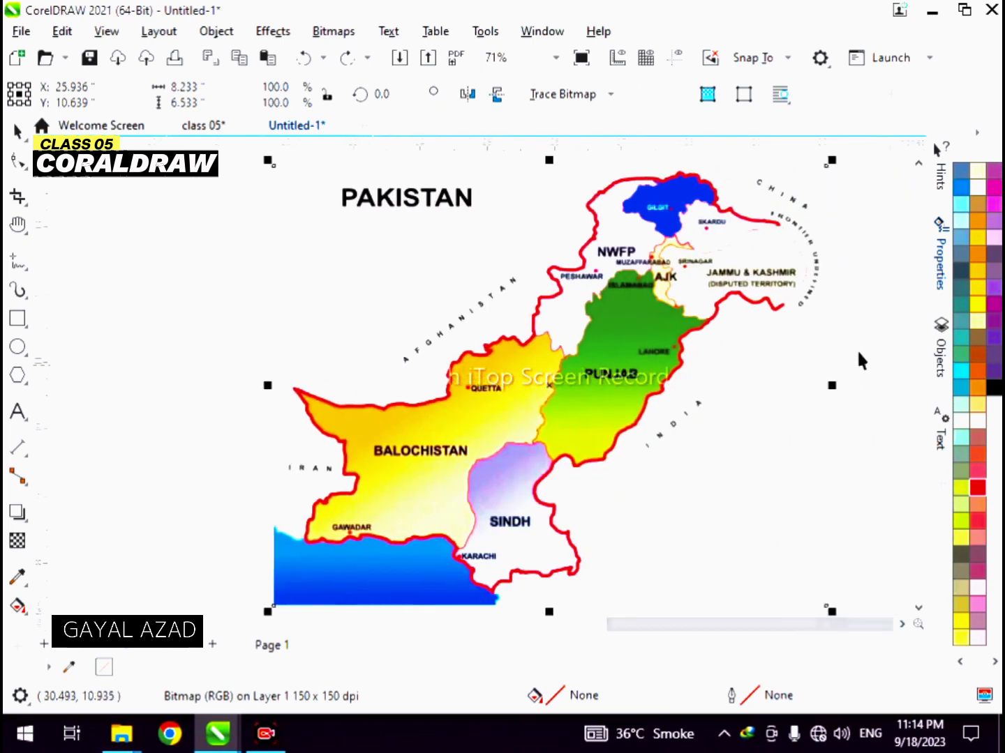
drag(925, 286, 851, 276)
click(850, 276)
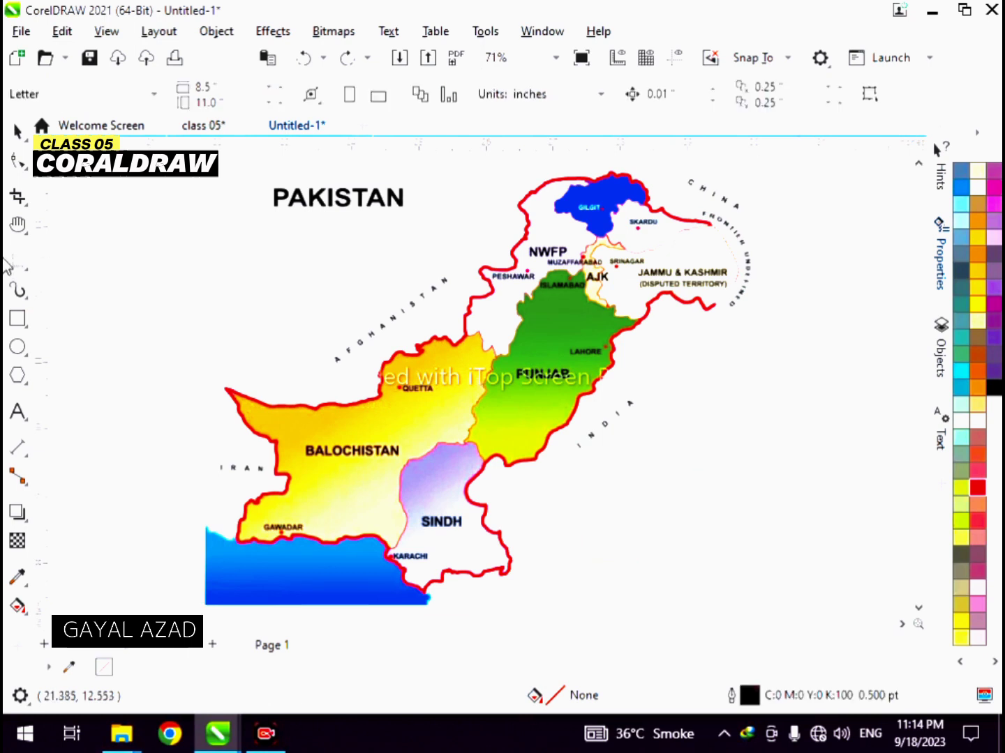
Pan and magnify the map around Peshawar and Islamabad with the Pan tool, and fit the whole map in the view again.
click(23, 225)
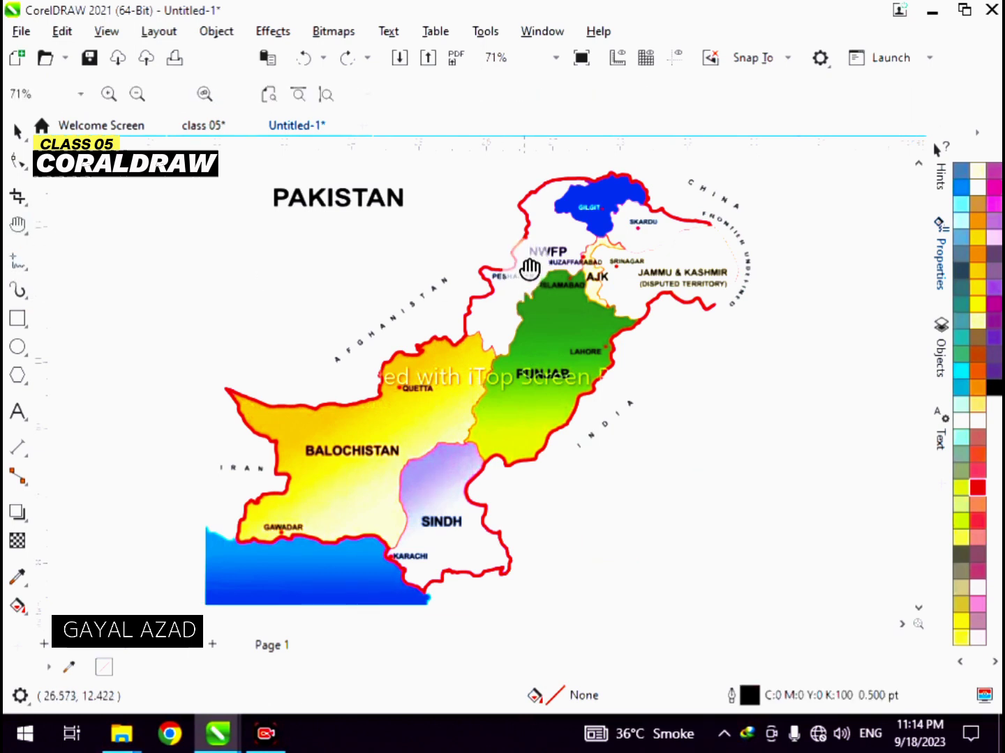
drag(540, 242, 510, 339)
scroll(498, 283, up, 2)
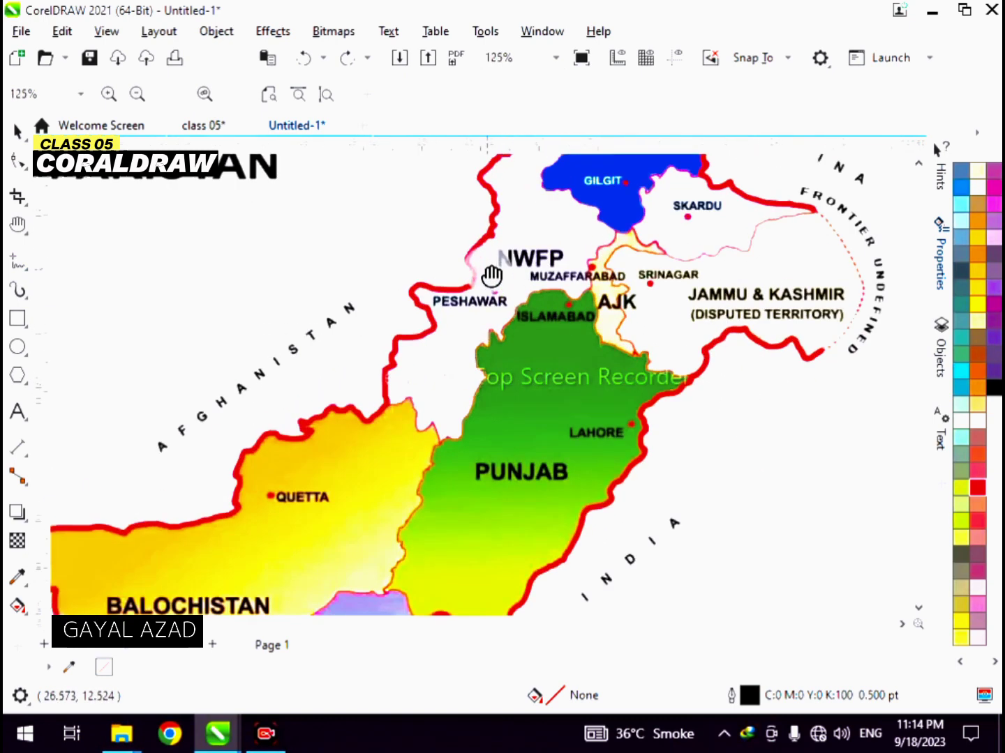
scroll(491, 276, up, 4)
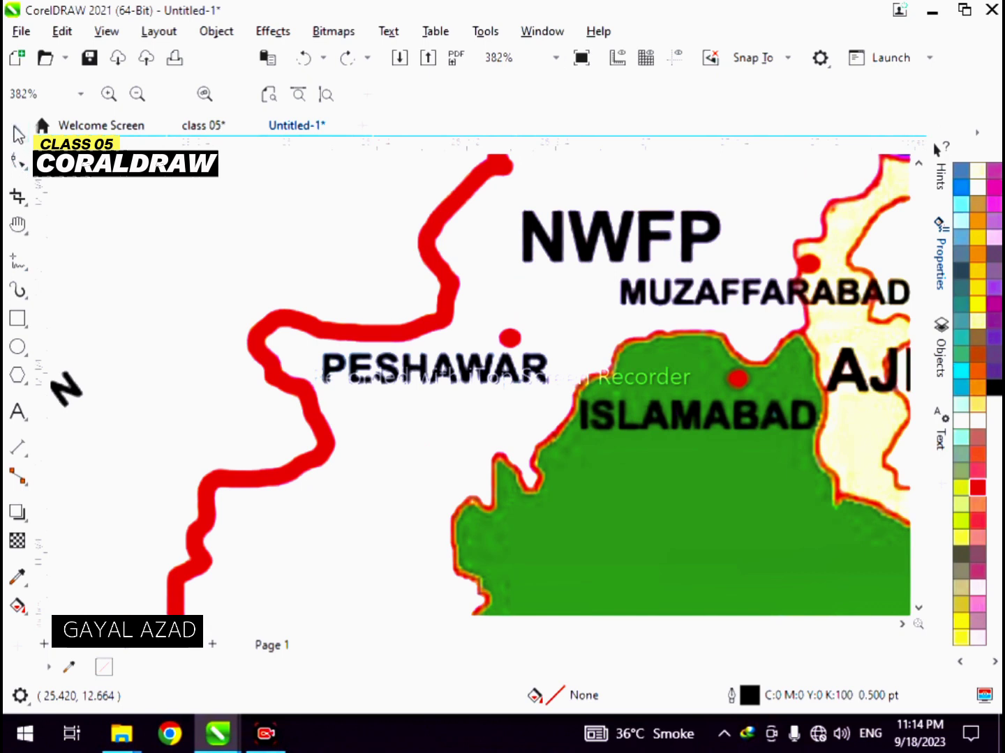
click(18, 134)
key(shift+F4)
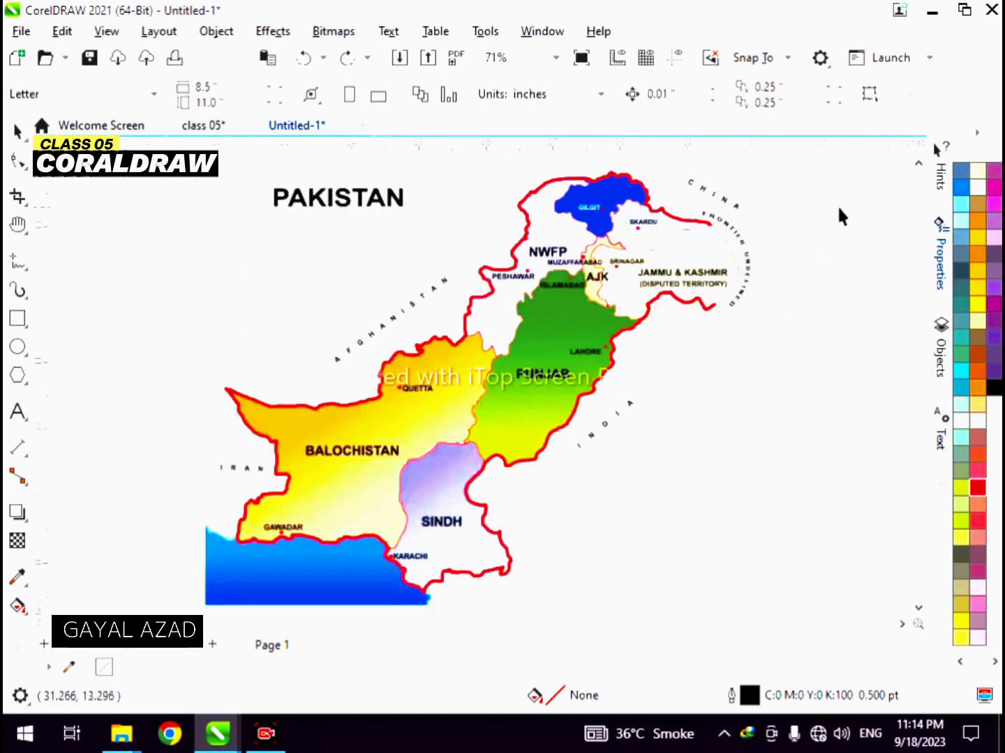
Switch to the class 05 document and move the stacked pentagon group off the page to its right side.
click(217, 127)
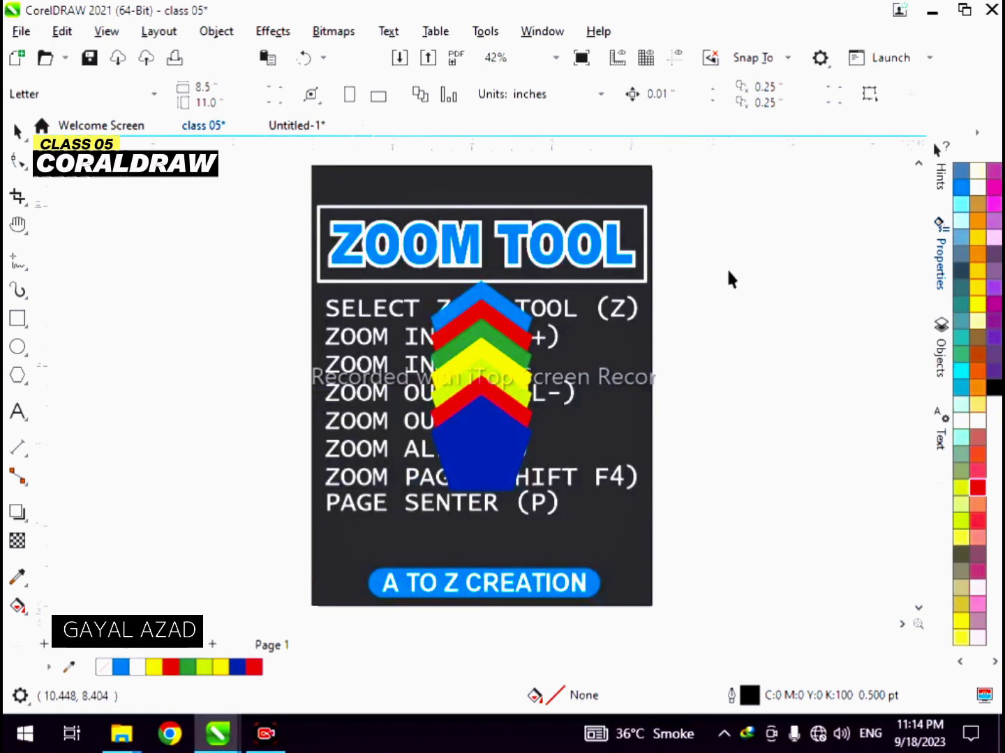
drag(531, 364, 662, 357)
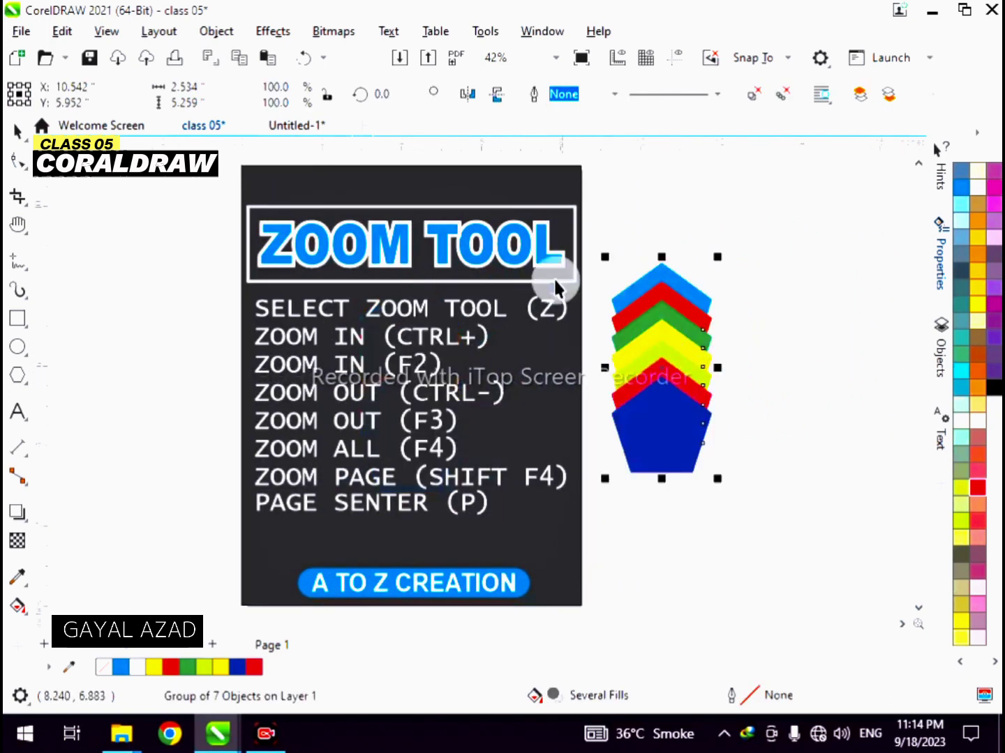
Vertically centre the pentagon group on the dark page background, zoom to both selected objects and deselect them.
shift+click(551, 183)
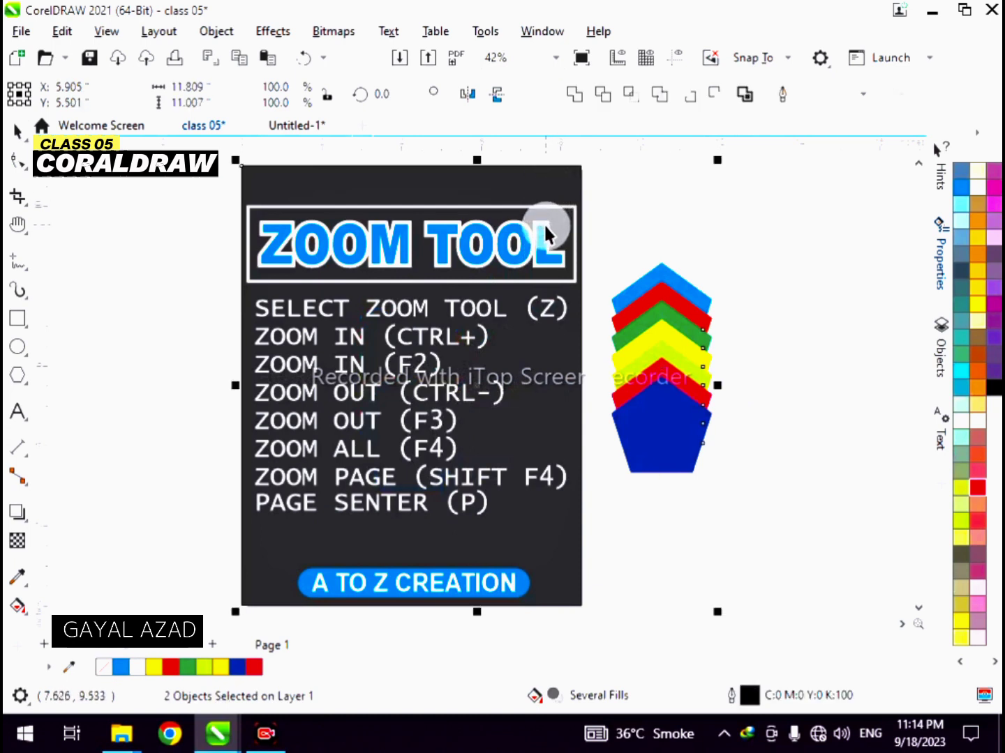
key(F3)
scroll(637, 256, down, 1)
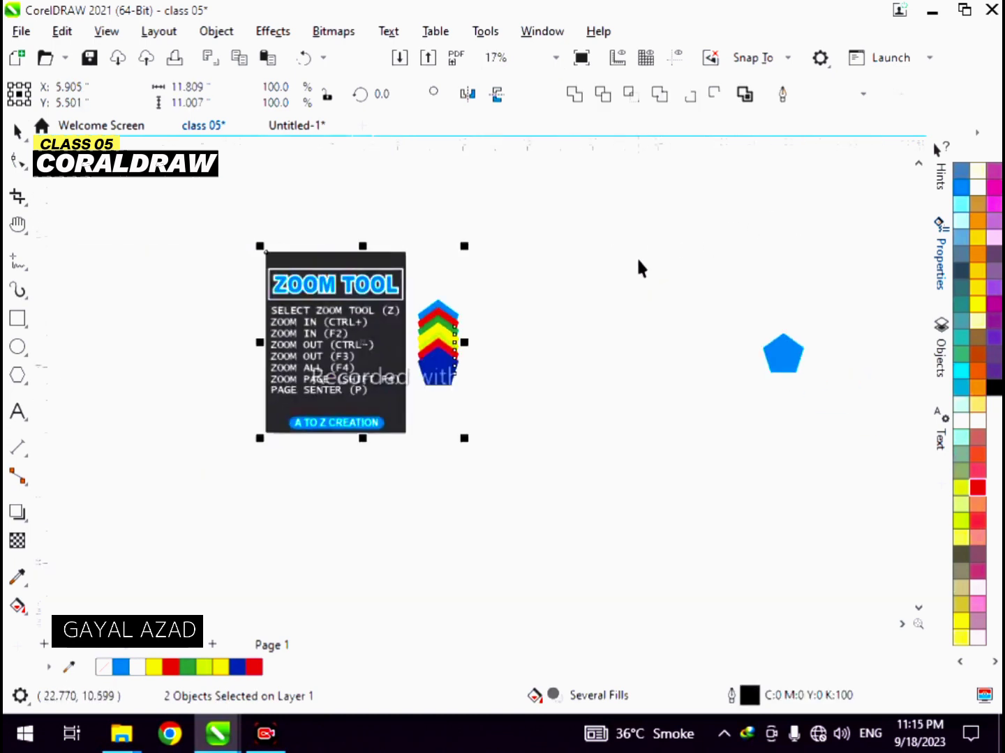
key(shift+F2)
click(704, 246)
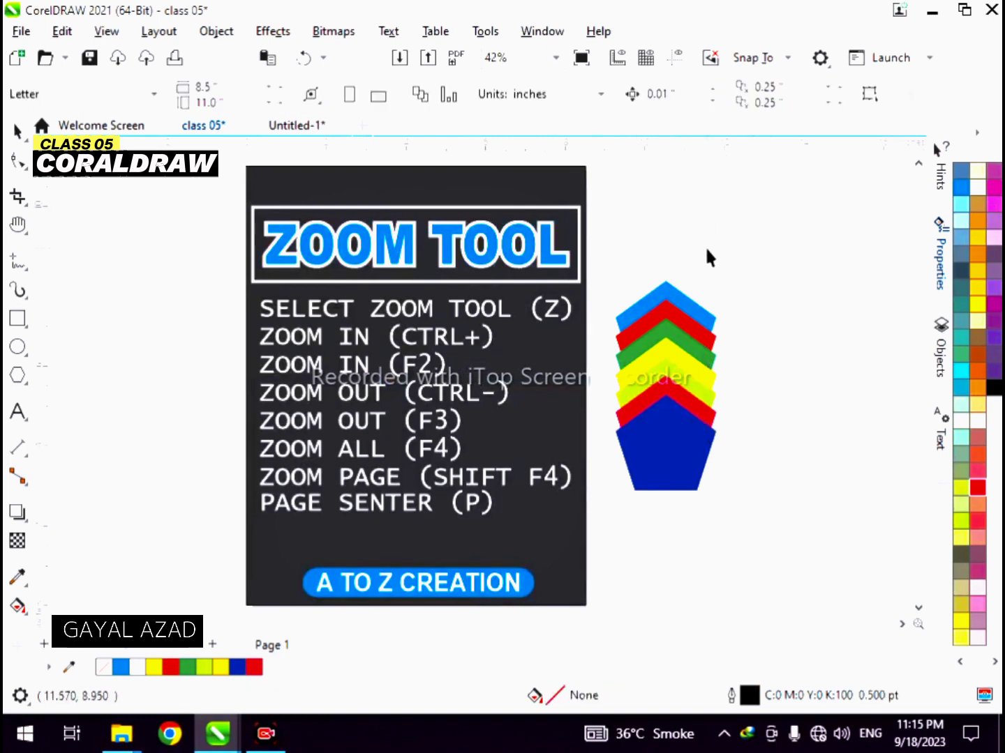